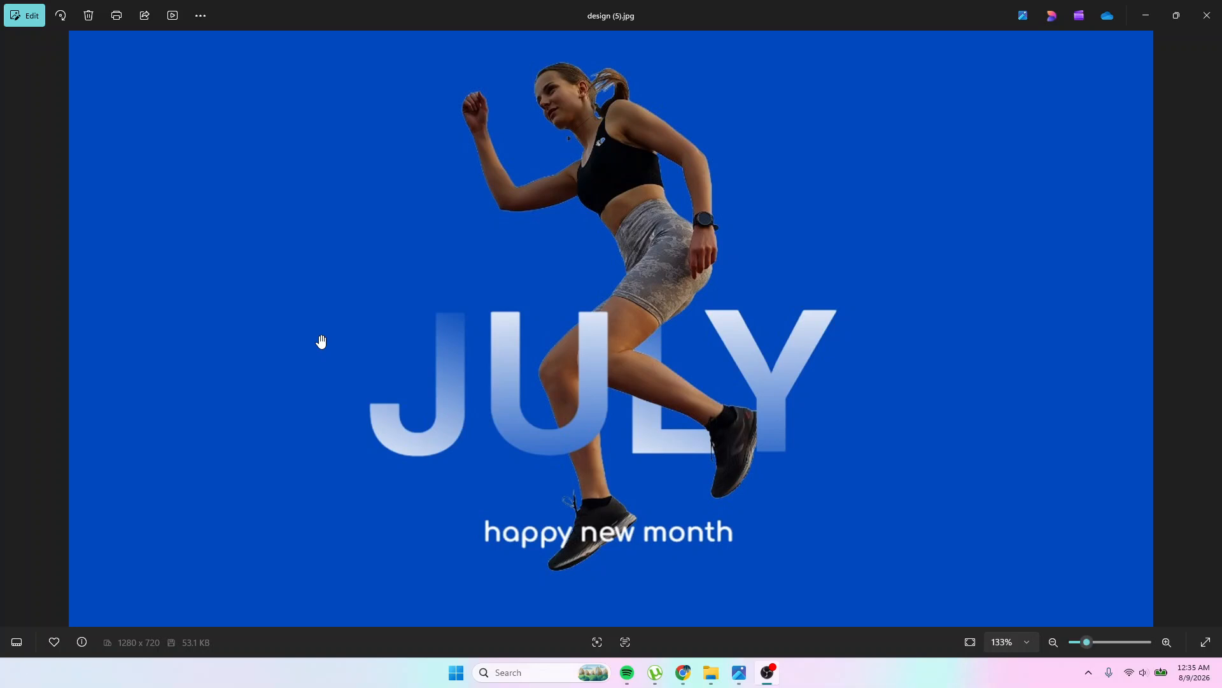
# Step: Switch to the Gridov site in Chrome and create a new YouTube Thumbnail design of 1280 × 720
pyautogui.moveTo(686, 675)
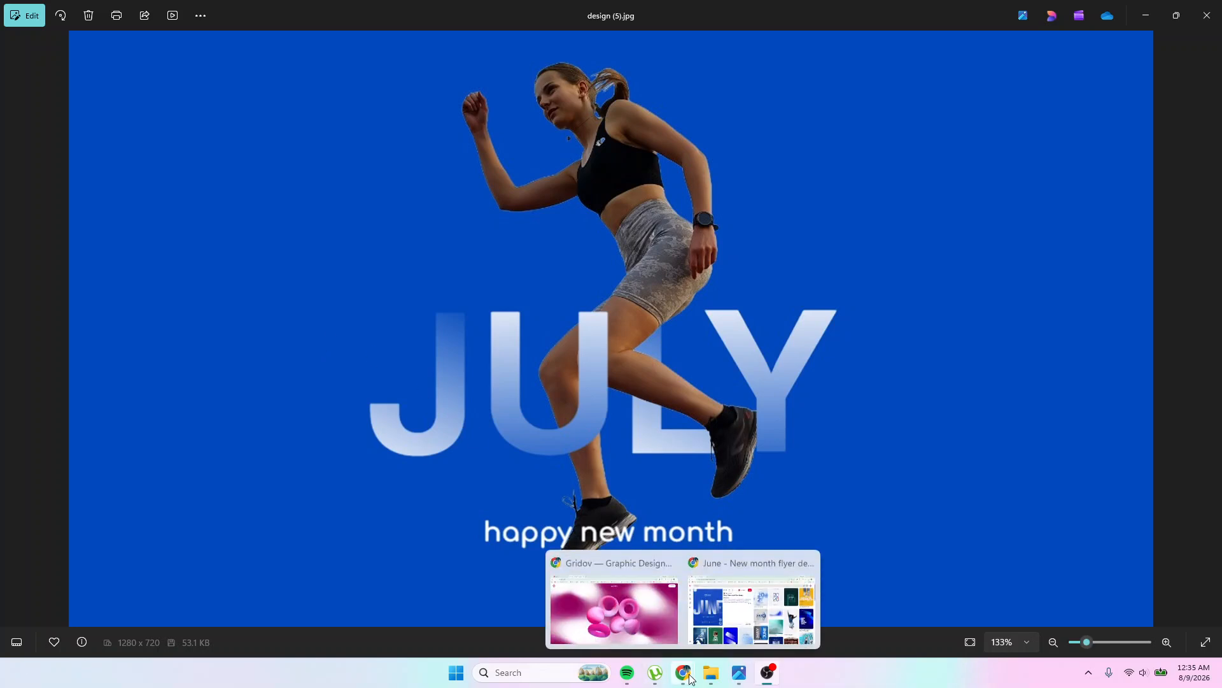
pyautogui.click(613, 608)
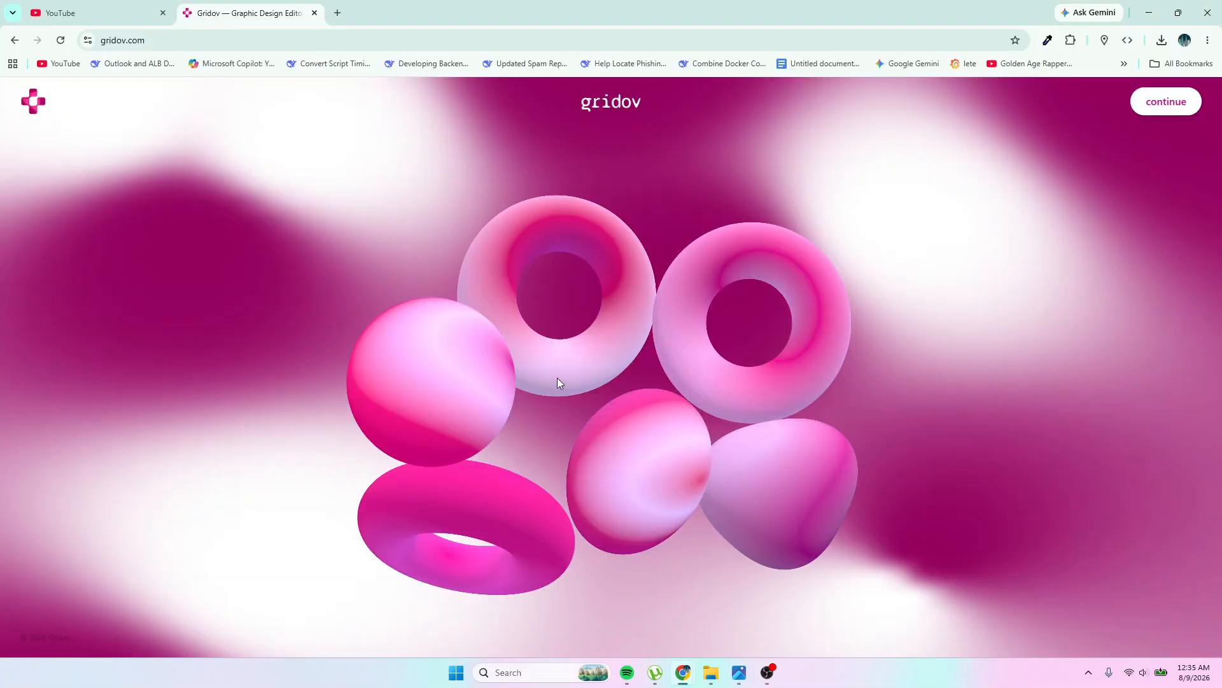
pyautogui.click(1157, 105)
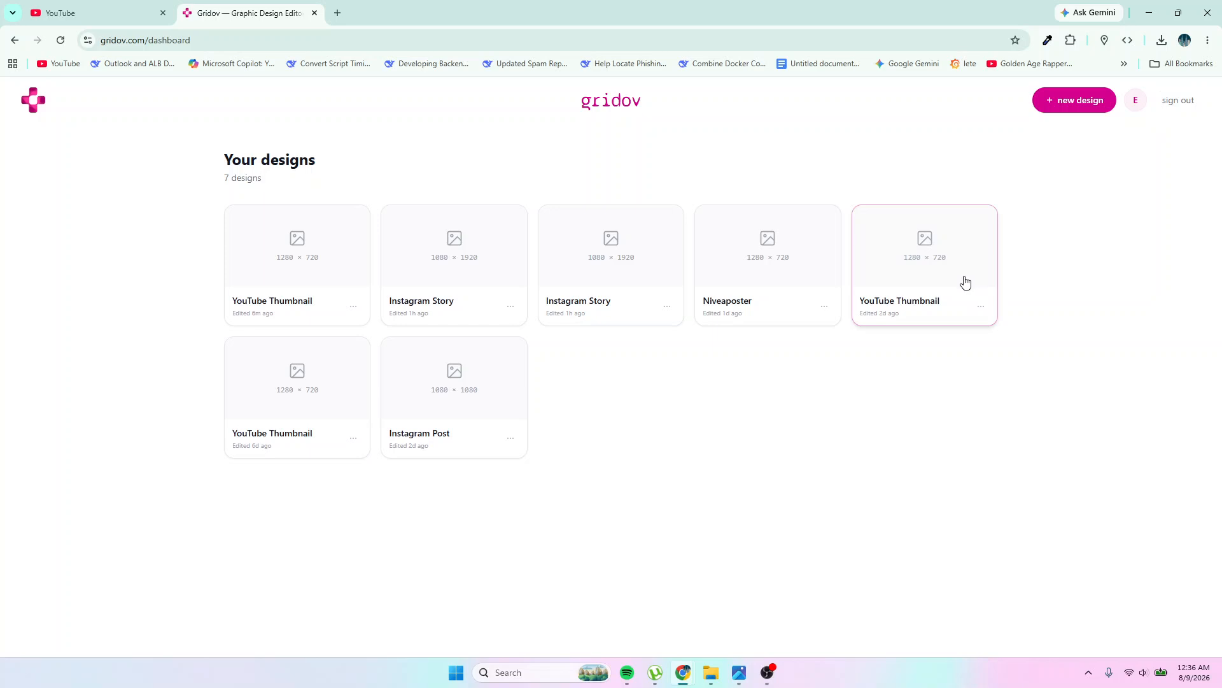
pyautogui.click(1079, 105)
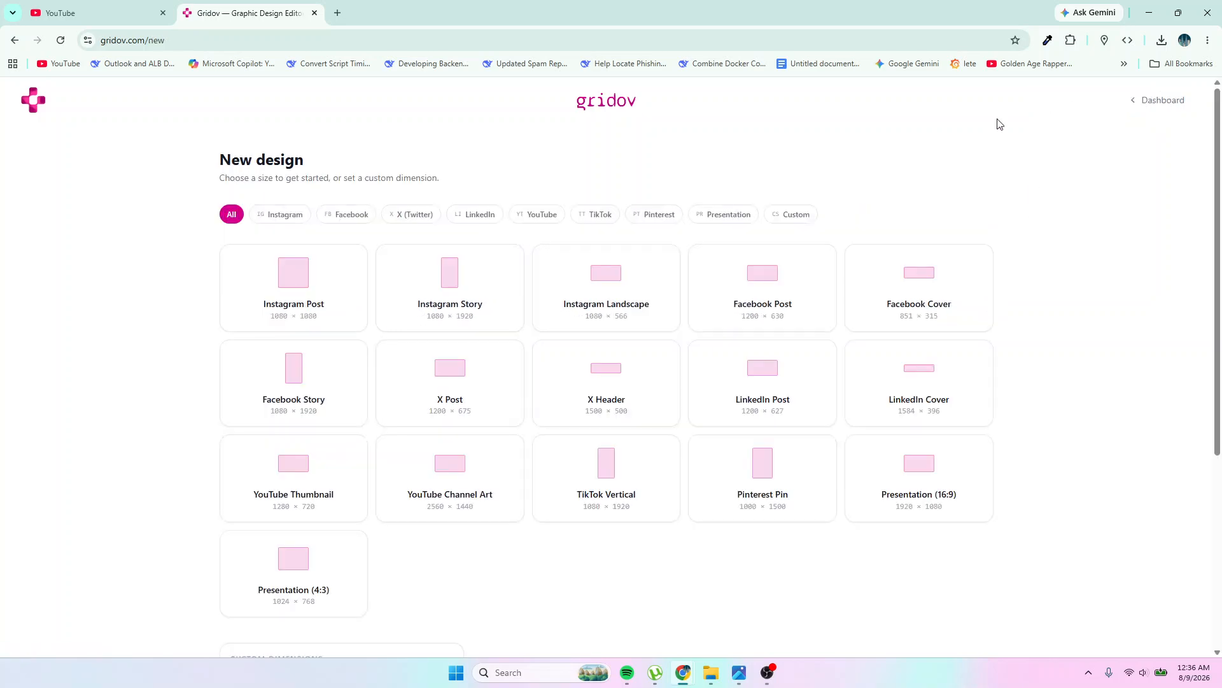
pyautogui.click(295, 468)
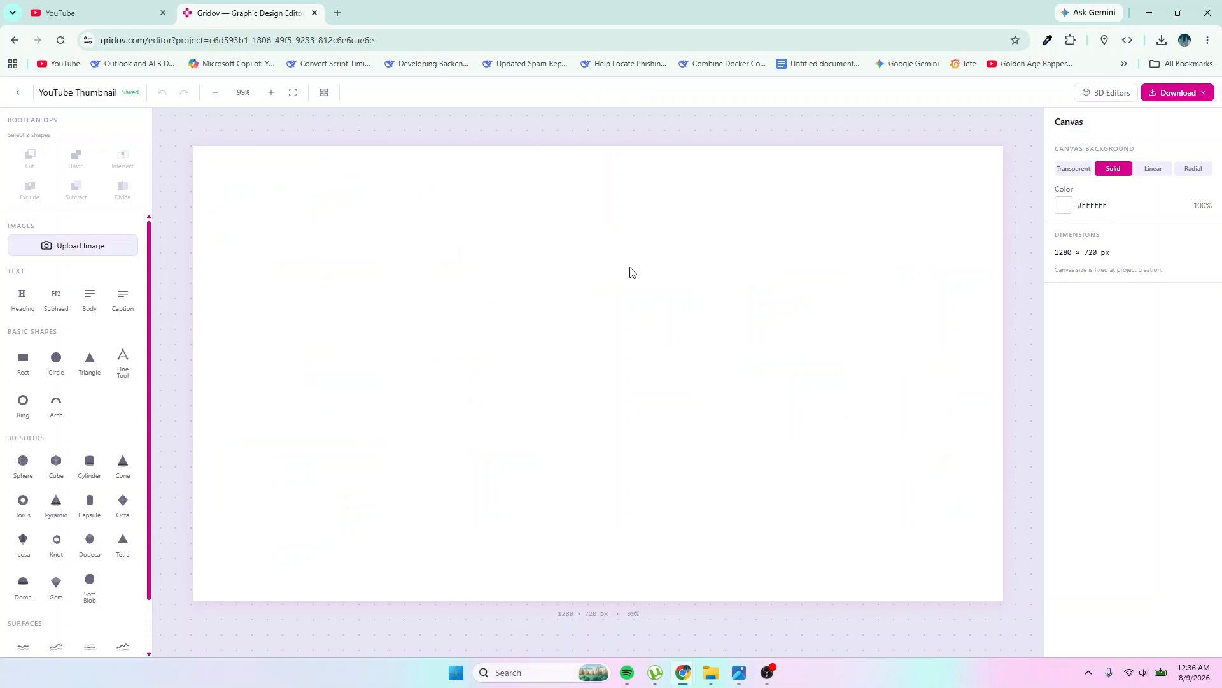
# Step: Set the solid canvas background colour to #0048BD
pyautogui.click(1067, 209)
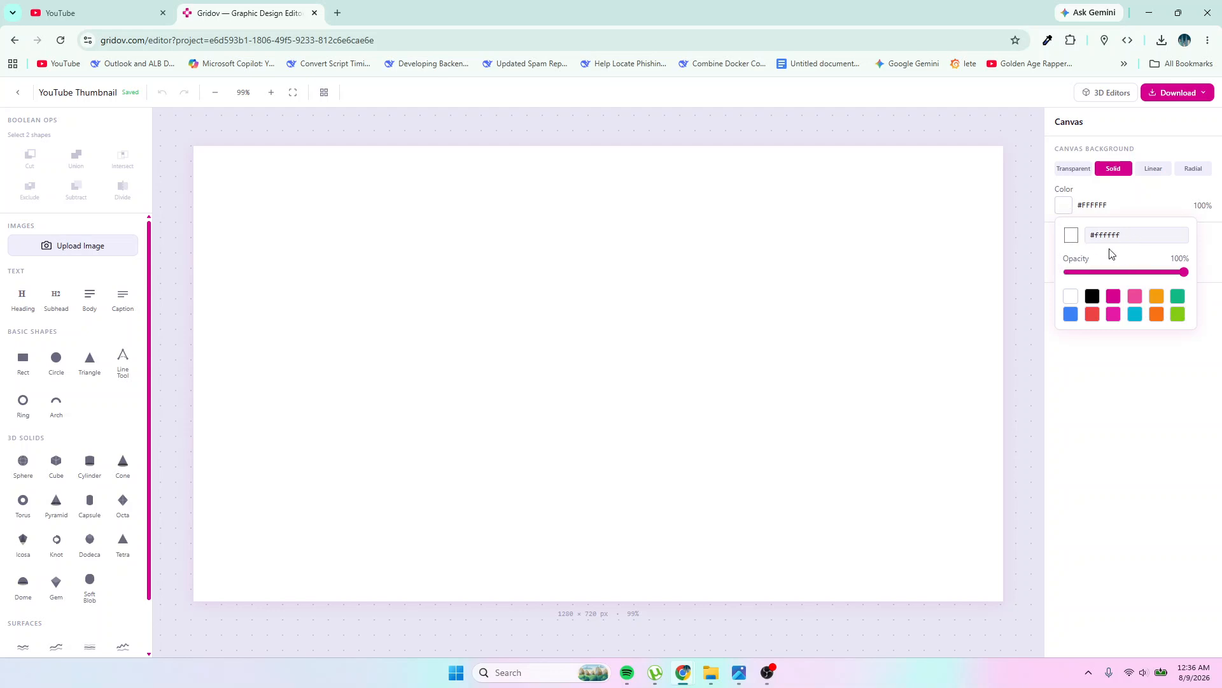
pyautogui.click(1076, 239)
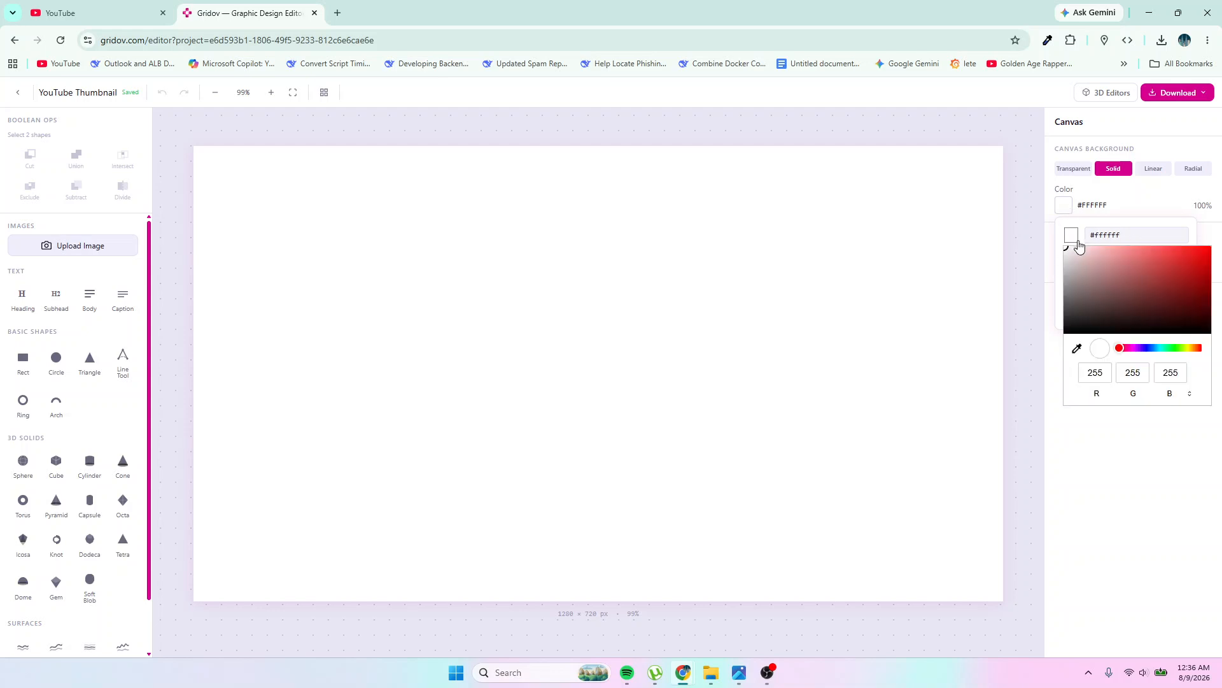
pyautogui.click(1190, 394)
pyautogui.click(1190, 394)
pyautogui.click(1166, 382)
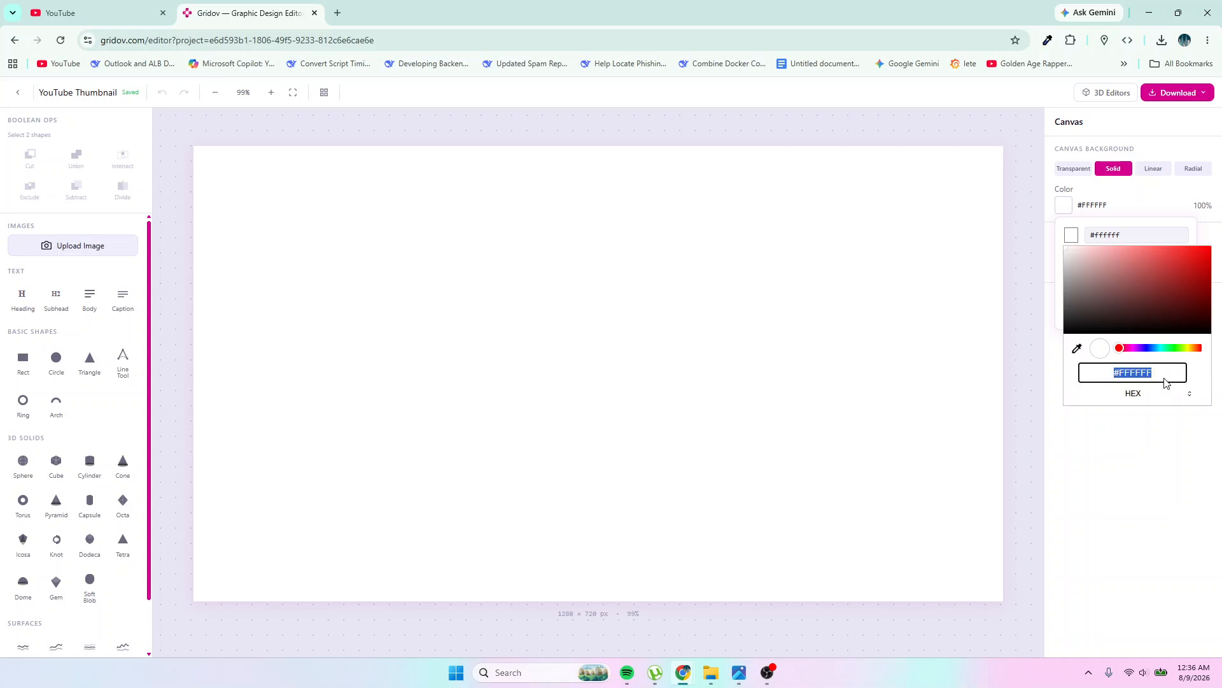
pyautogui.write('0048')
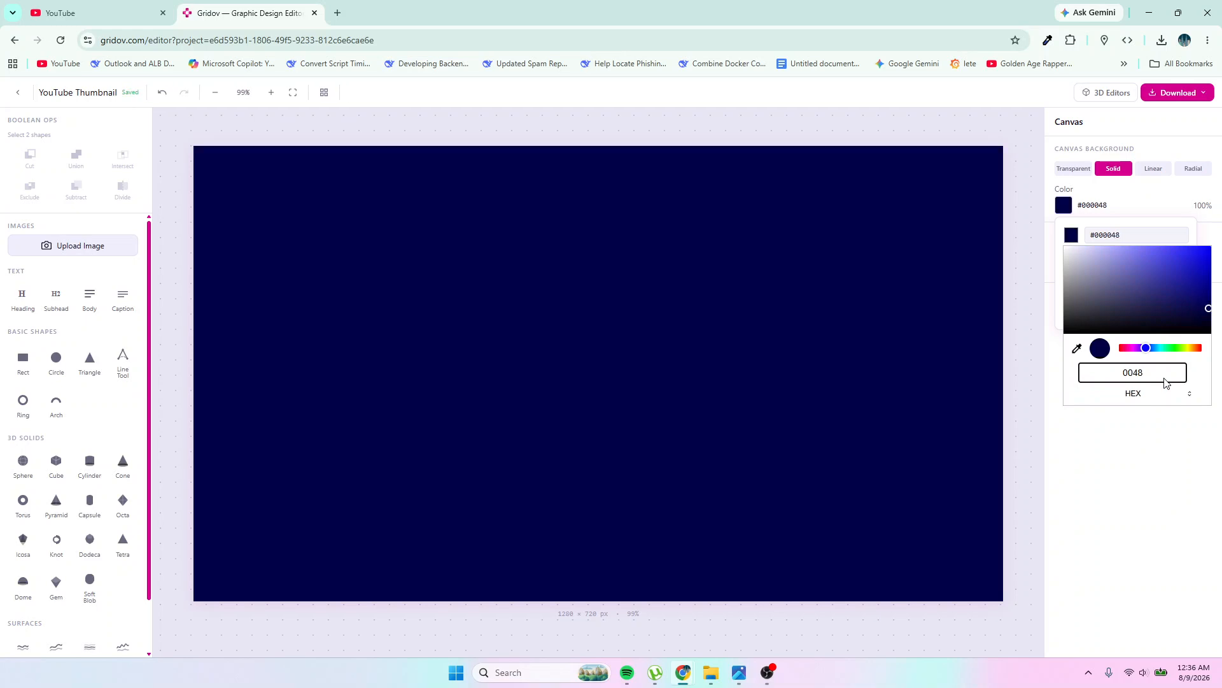
pyautogui.write('BD')
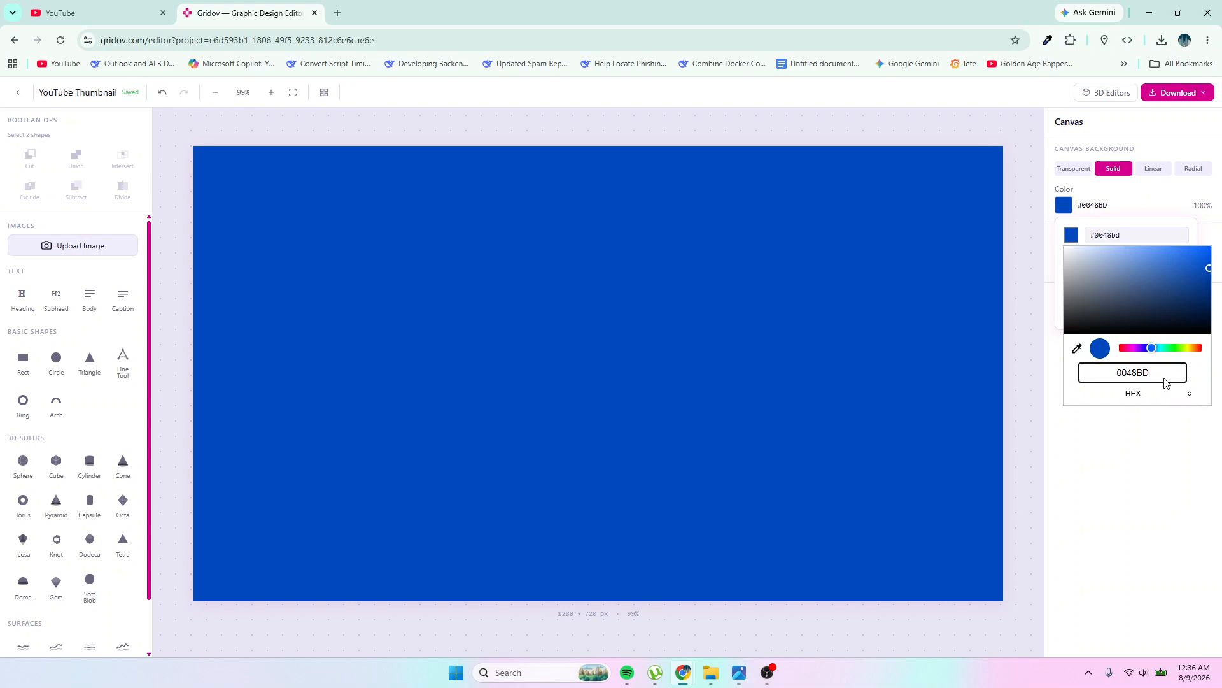
pyautogui.press('Return')
pyautogui.click(1093, 314)
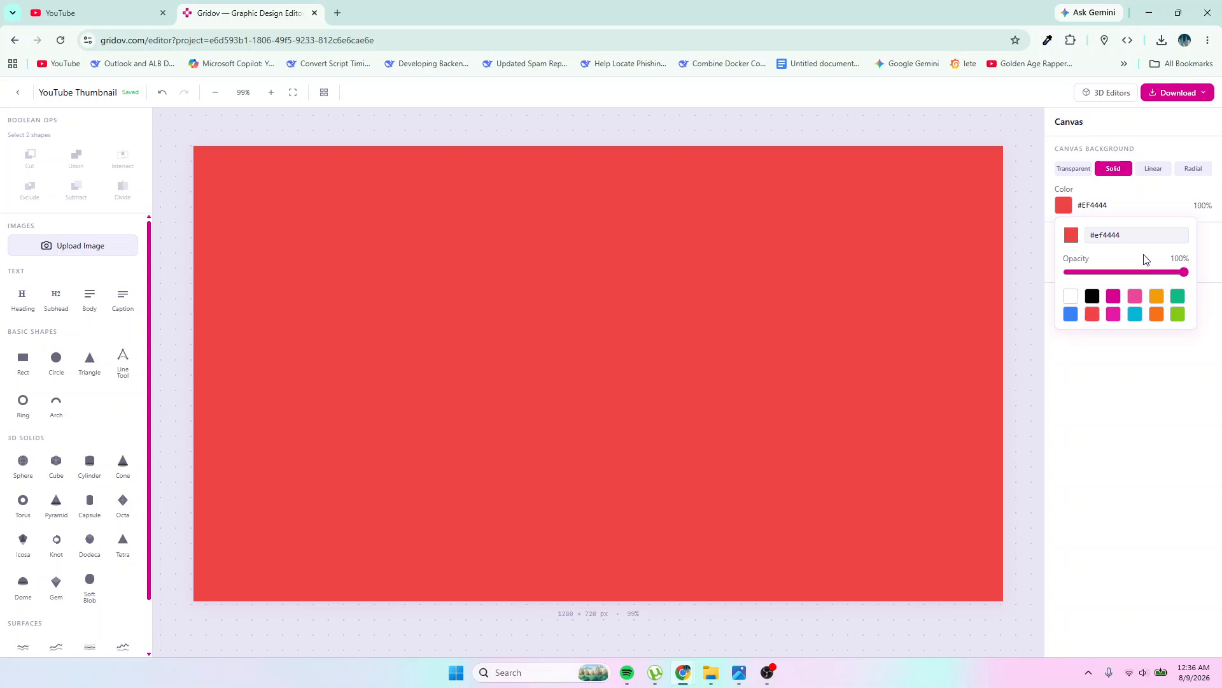
pyautogui.click(1123, 236)
pyautogui.write('d')
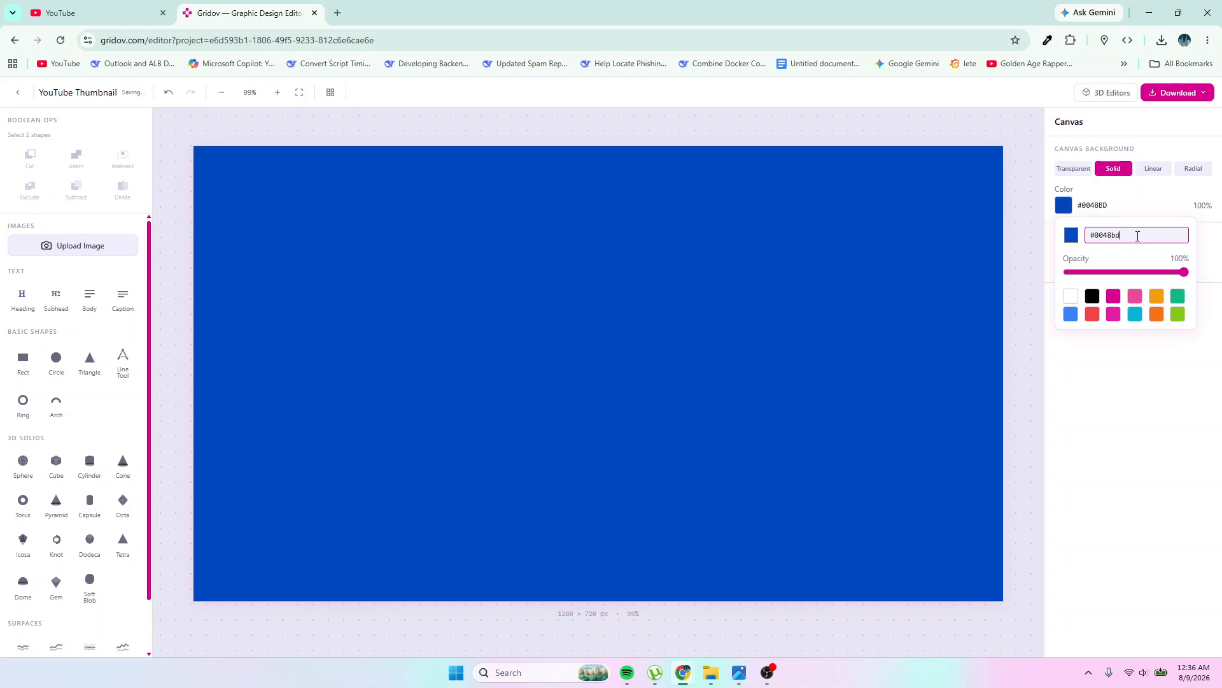
pyautogui.click(1024, 243)
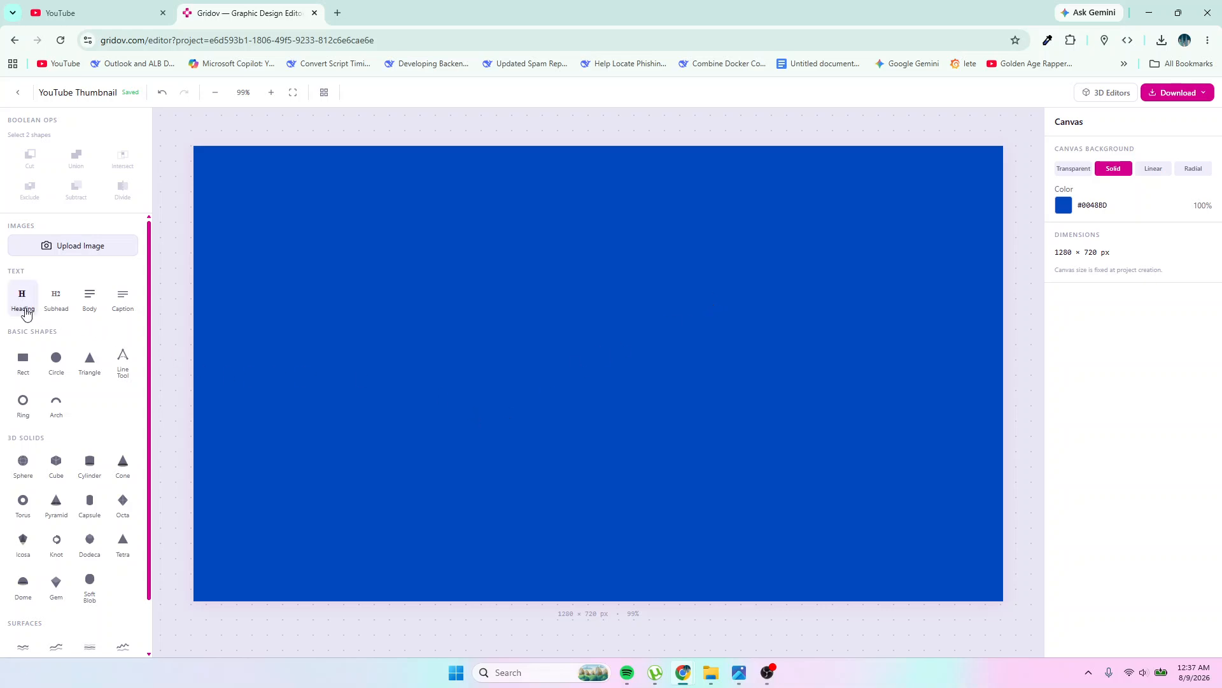
# Step: Add a heading text to the canvas and set its font to Mulish
pyautogui.click(23, 295)
pyautogui.doubleClick(662, 375)
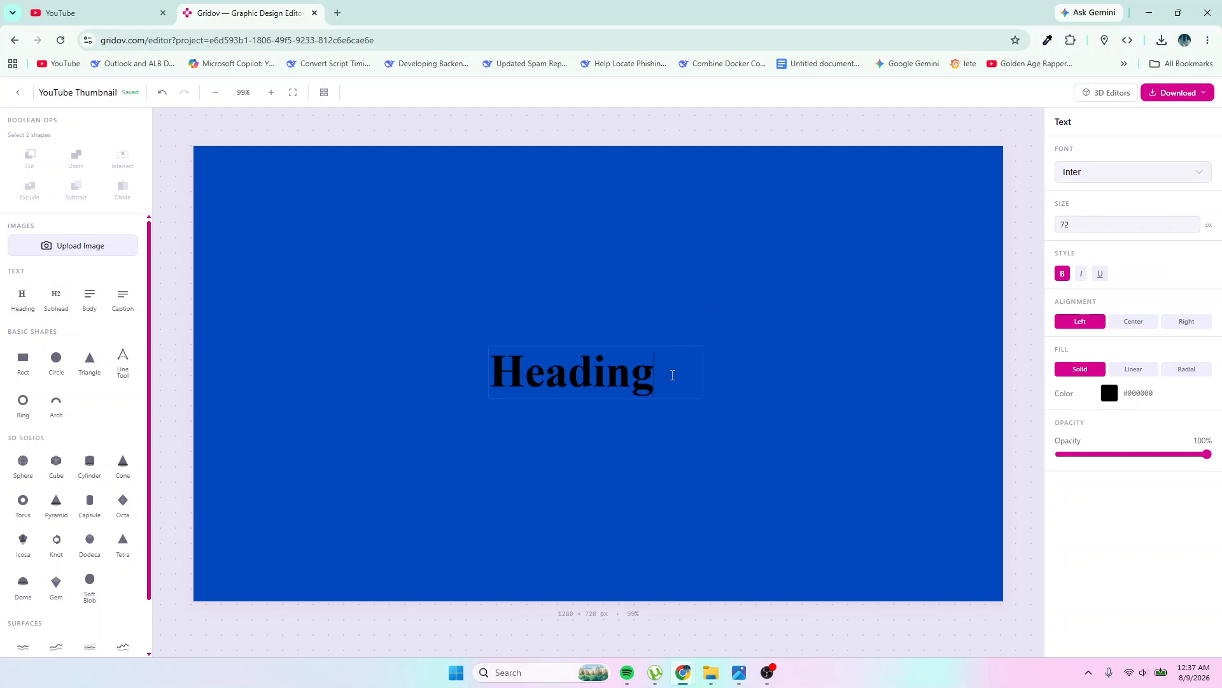
pyautogui.click(582, 382)
pyautogui.click(1164, 180)
pyautogui.scroll(-2, 1068, 331)
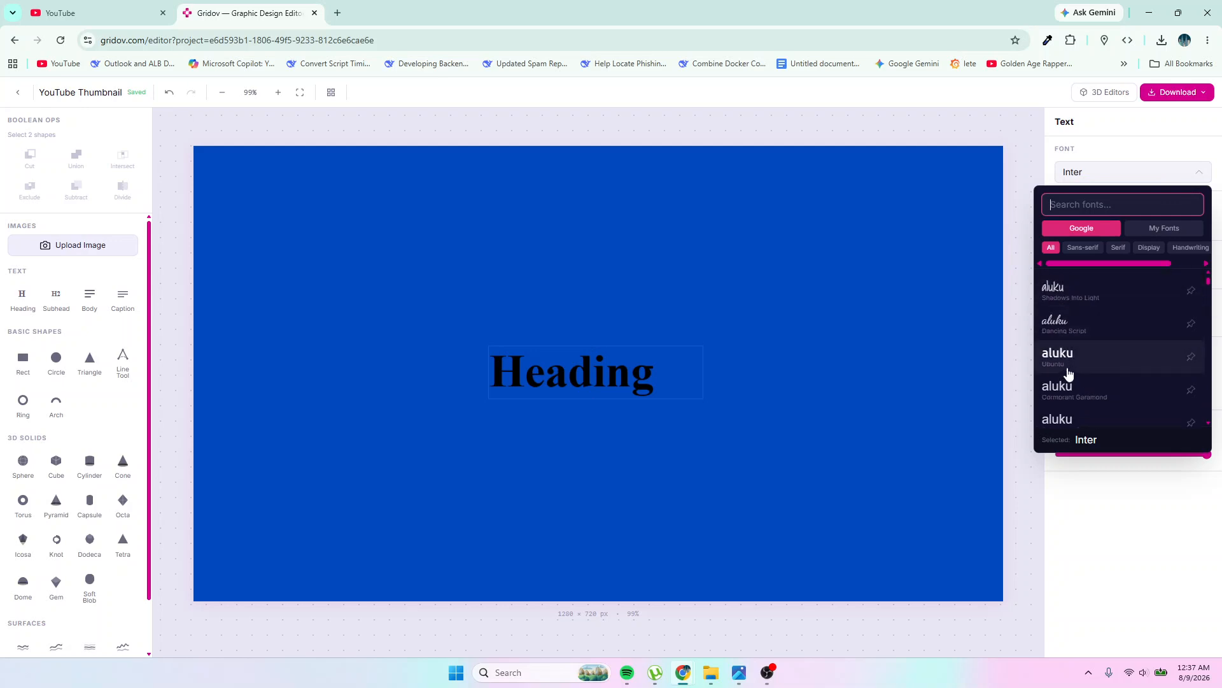
pyautogui.scroll(-2, 1092, 367)
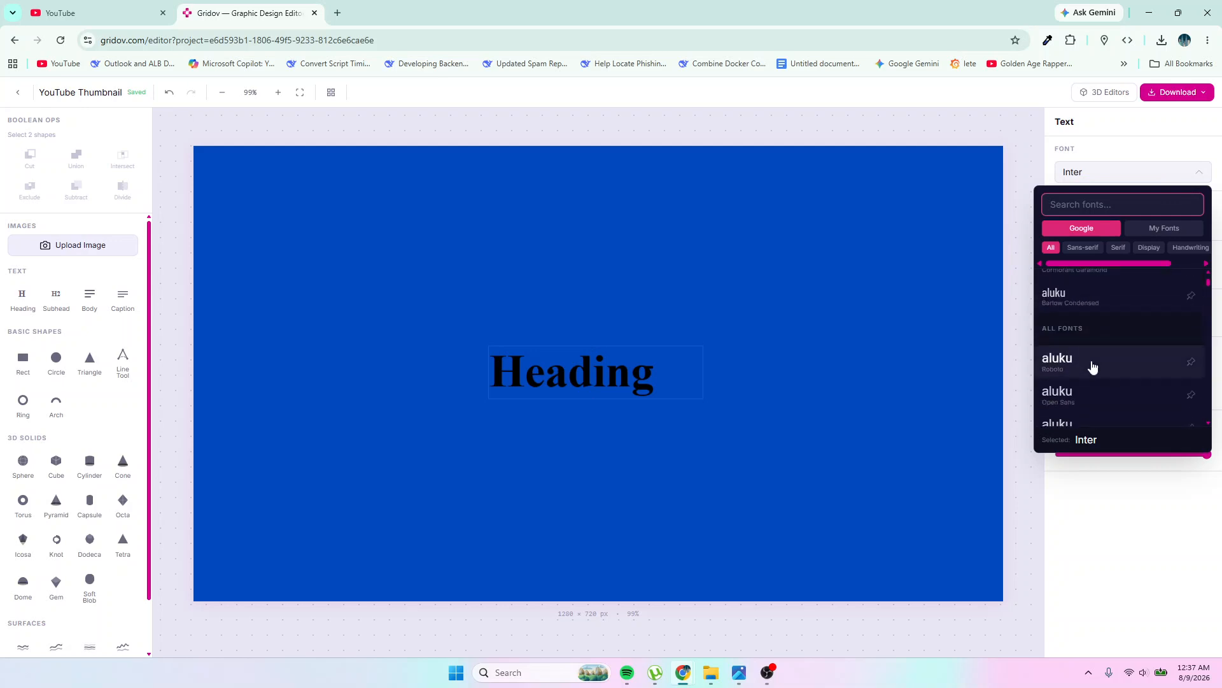
pyautogui.scroll(-3, 1093, 367)
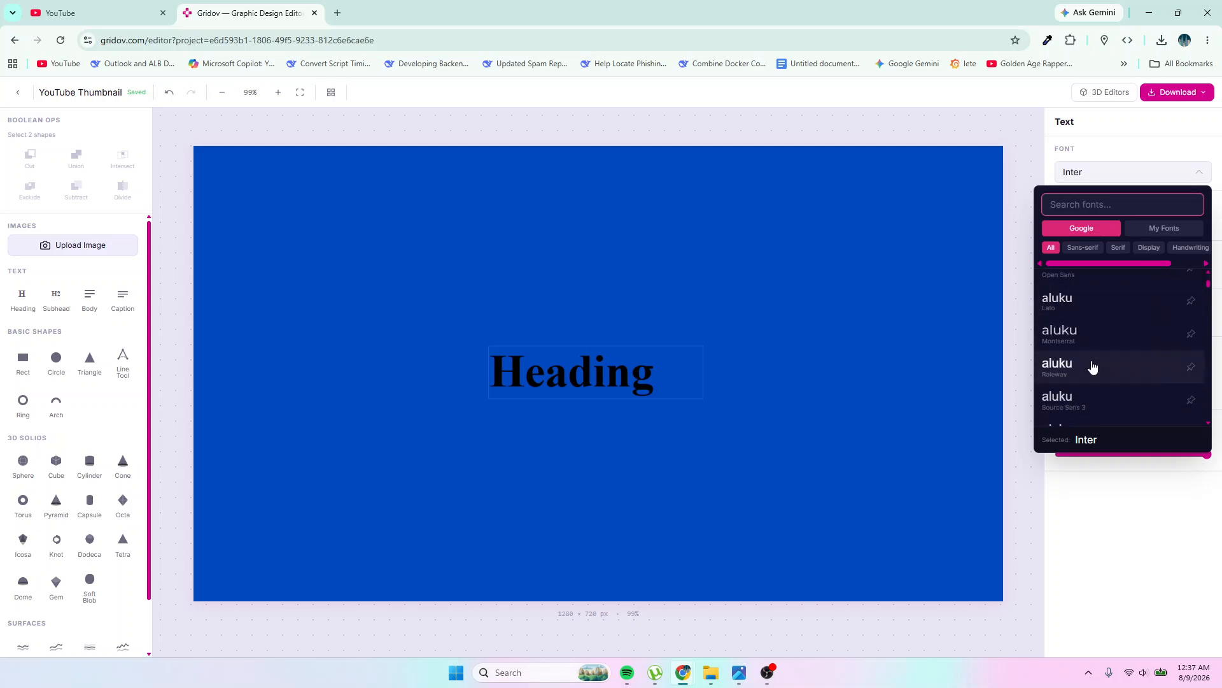
pyautogui.scroll(-2, 1093, 367)
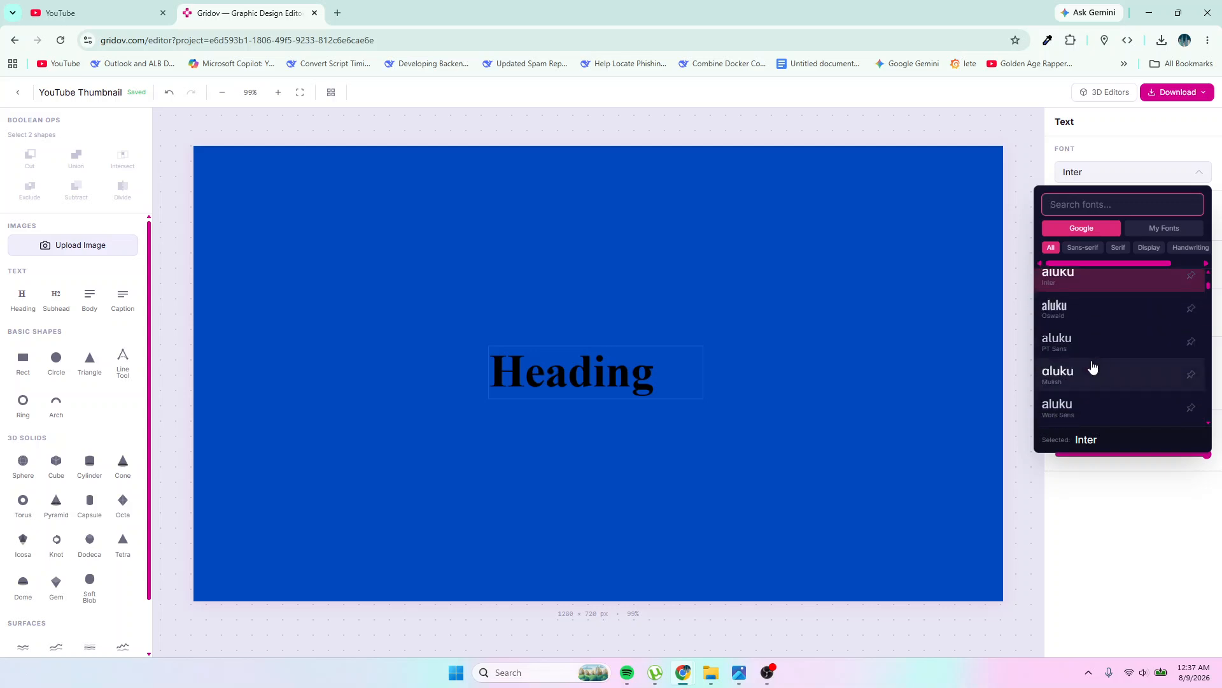
pyautogui.click(1080, 374)
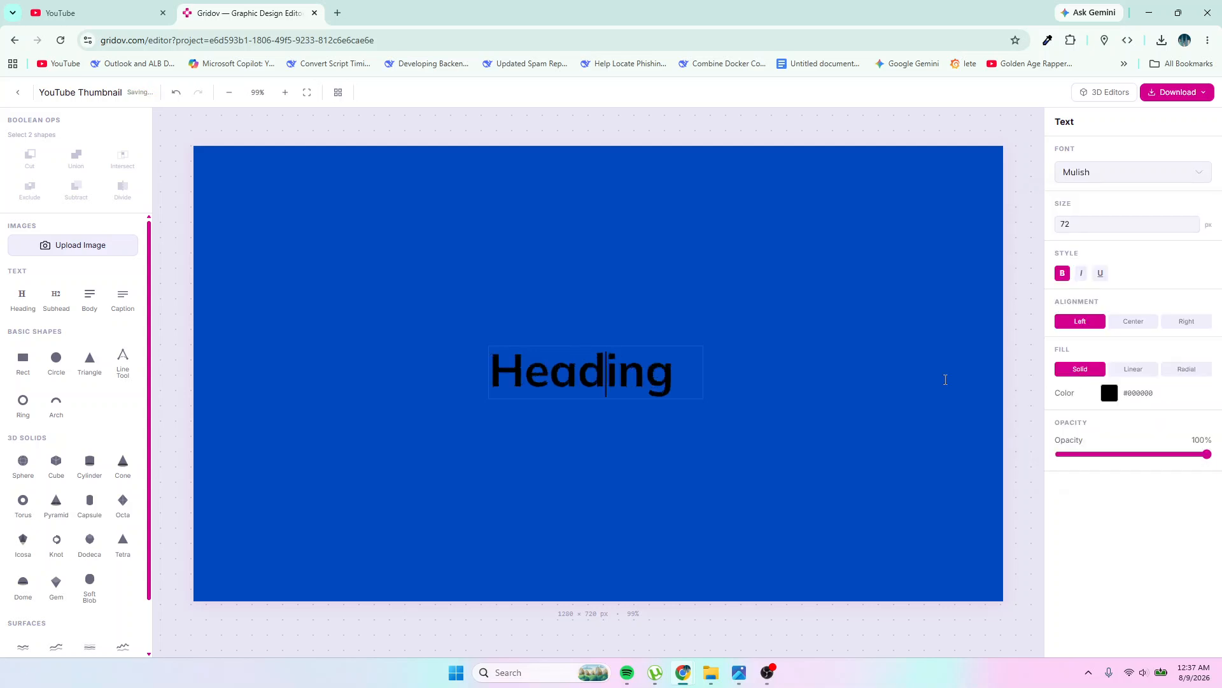
# Step: Replace the heading text with JULY and set its font to Josefin Sans
pyautogui.moveTo(671, 376); pyautogui.dragTo(465, 379)
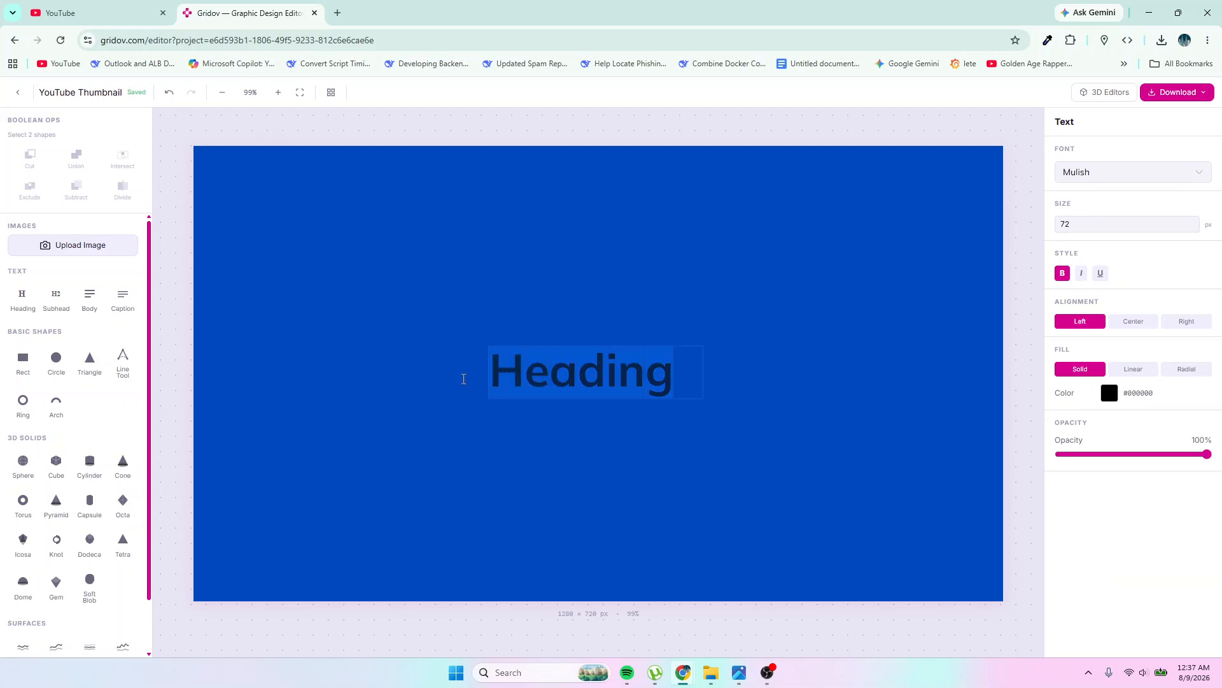
pyautogui.write('JULY')
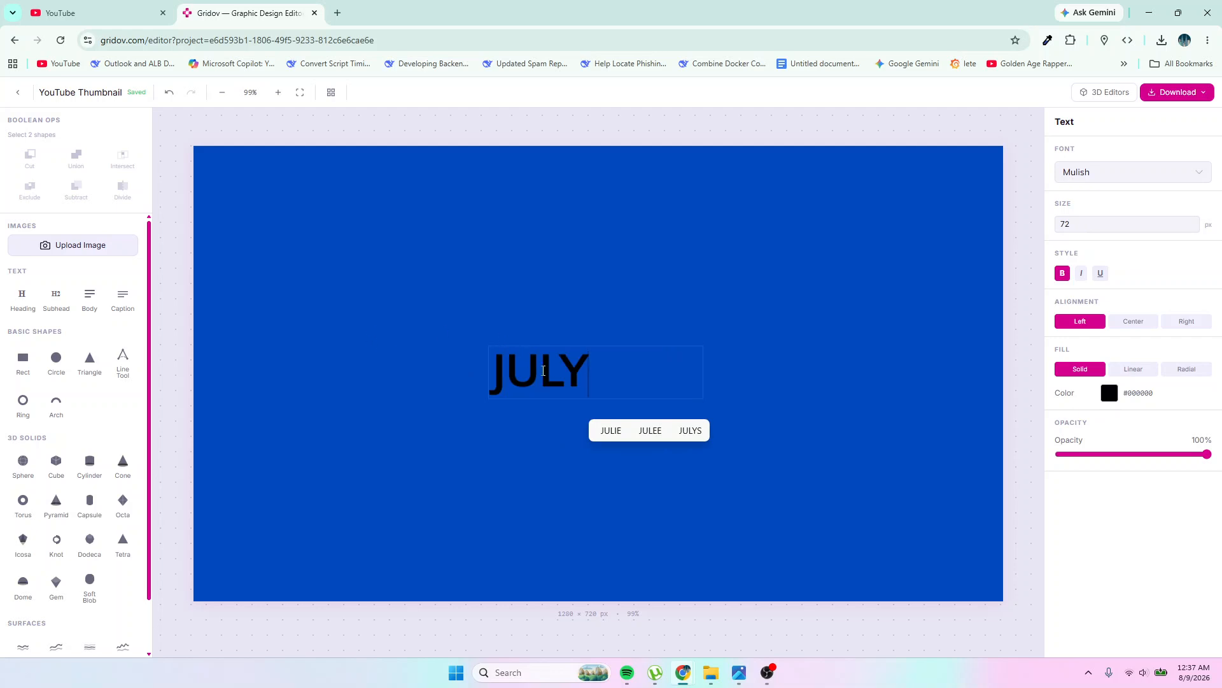
pyautogui.moveTo(610, 376); pyautogui.dragTo(498, 374)
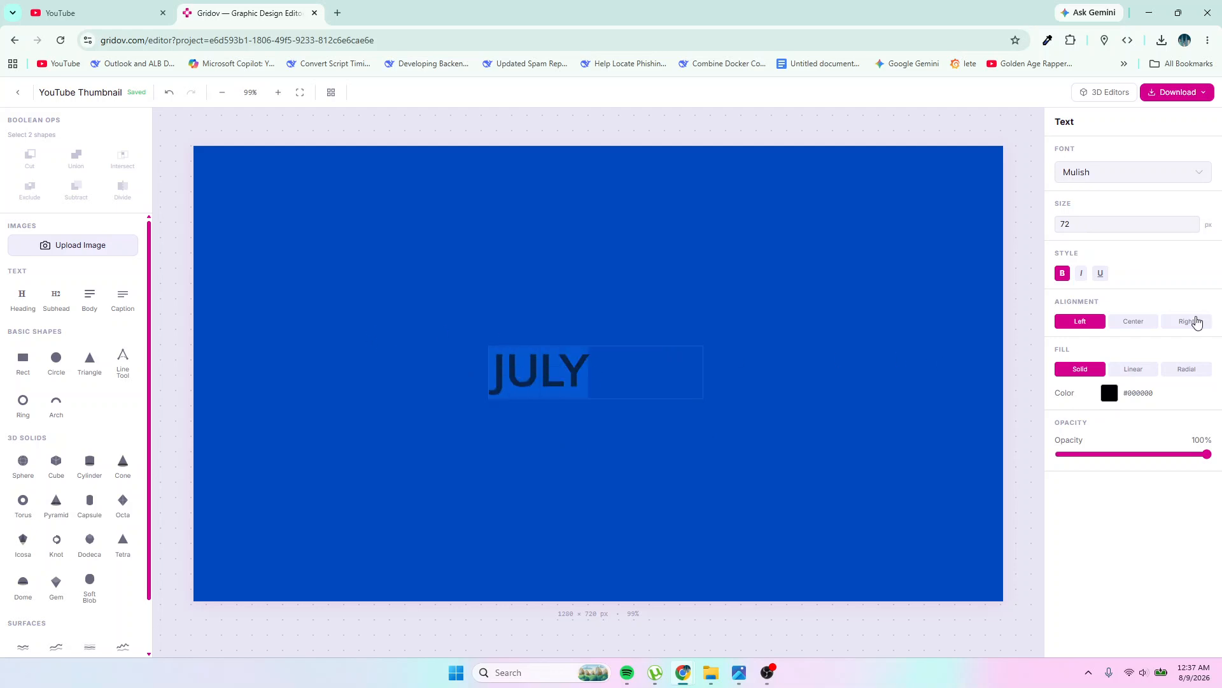
pyautogui.click(1100, 173)
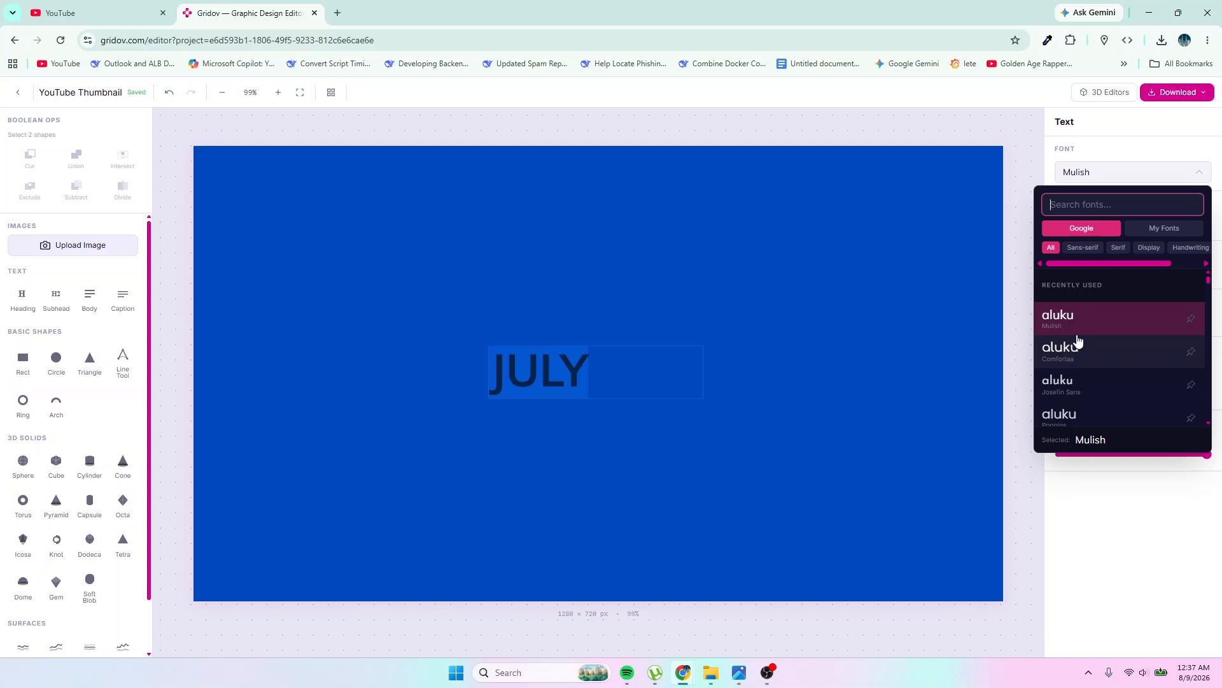
pyautogui.click(1076, 390)
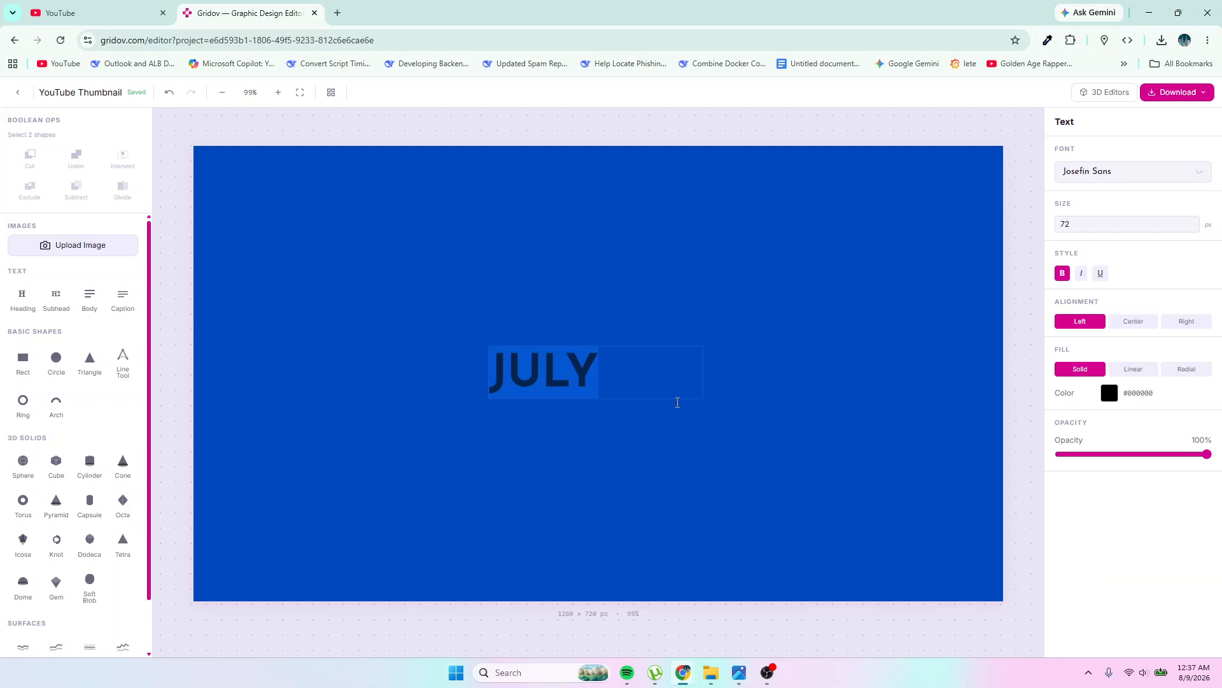
pyautogui.click(632, 386)
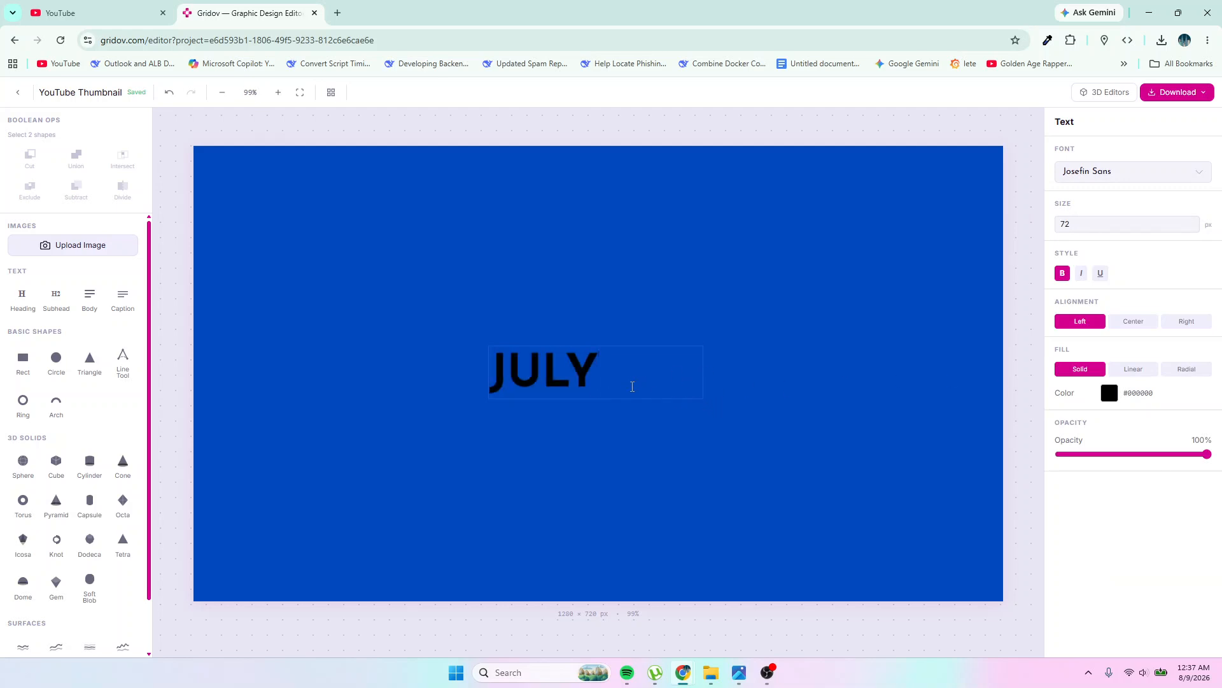
pyautogui.click(548, 380)
pyautogui.click(624, 379)
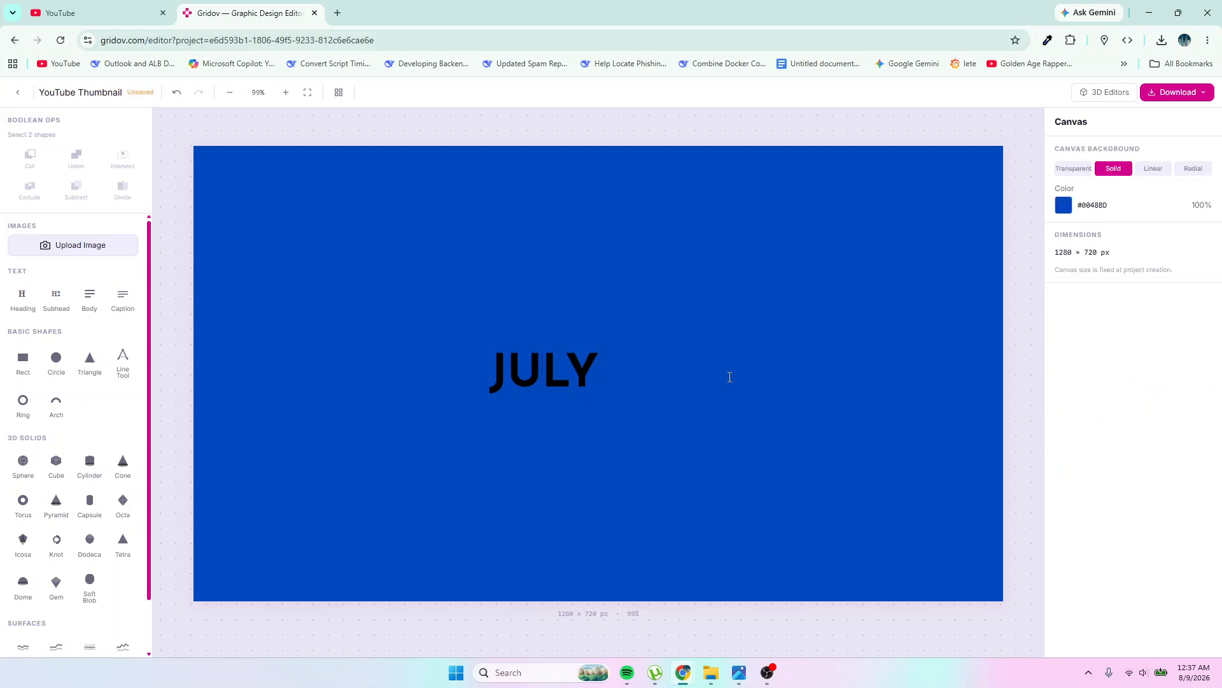
pyautogui.press('Escape')
# Step: Narrow the heading's text box to fit the word and shorten the text to the single letter J
pyautogui.moveTo(703, 376); pyautogui.dragTo(597, 375)
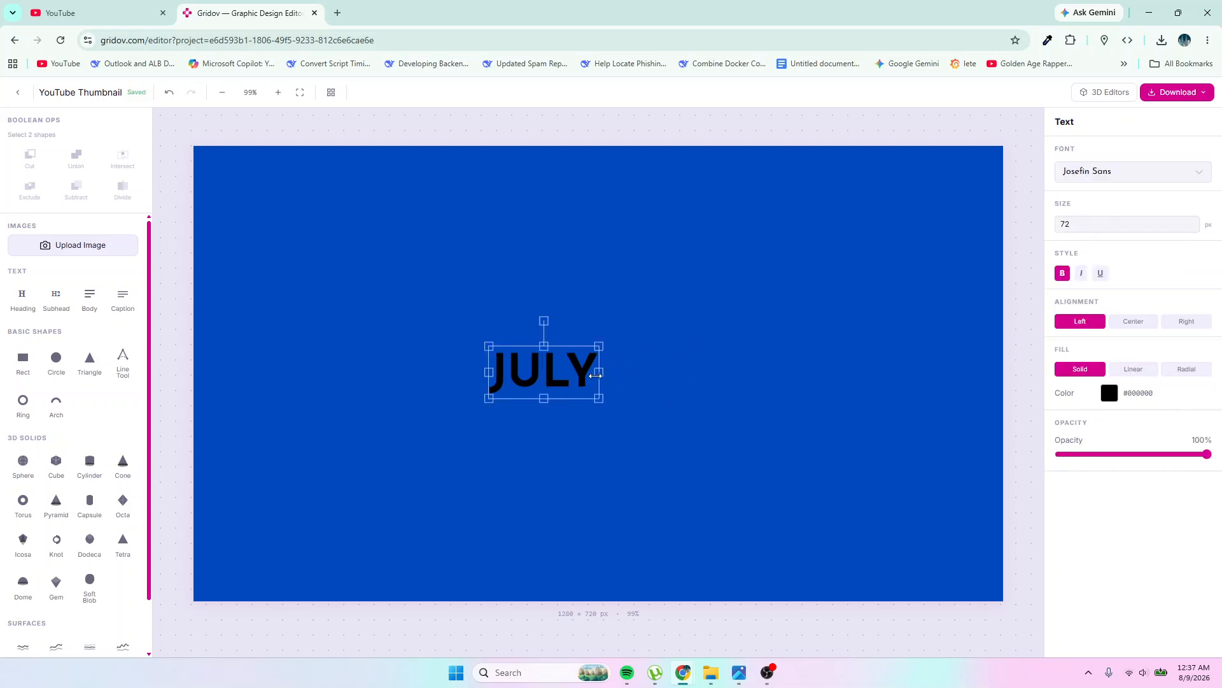
pyautogui.doubleClick(591, 375)
pyautogui.press('BackSpace')
pyautogui.press('BackSpace')
pyautogui.press('BackSpace')
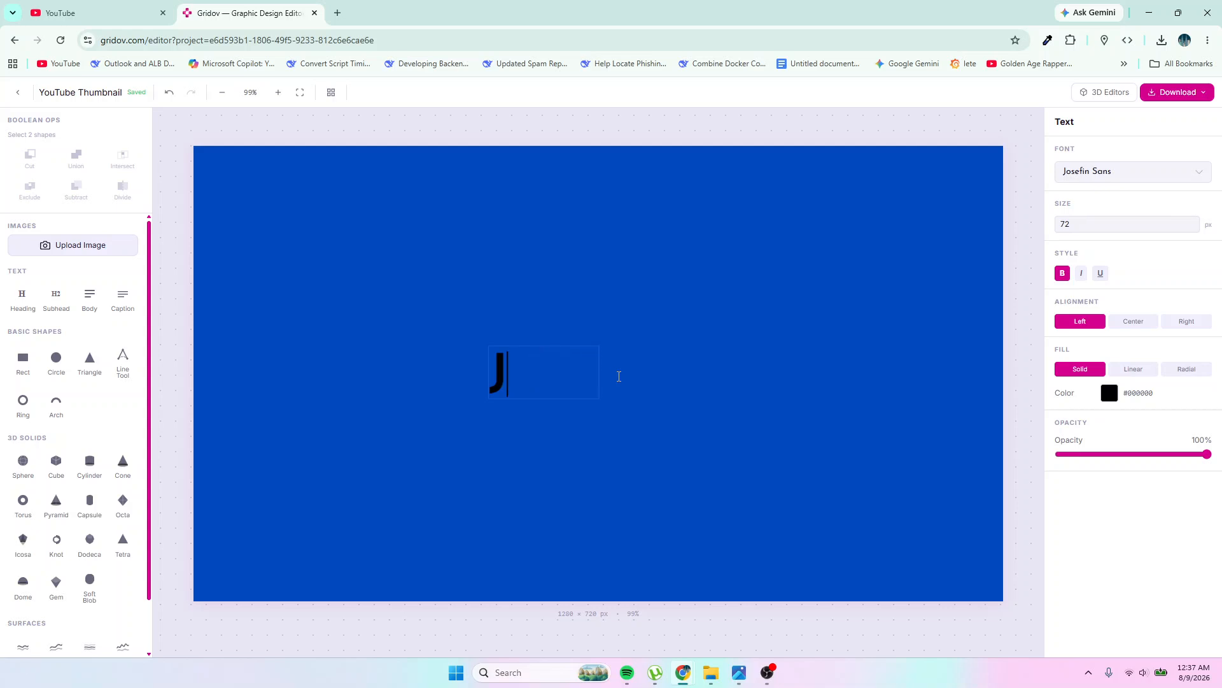
pyautogui.click(609, 374)
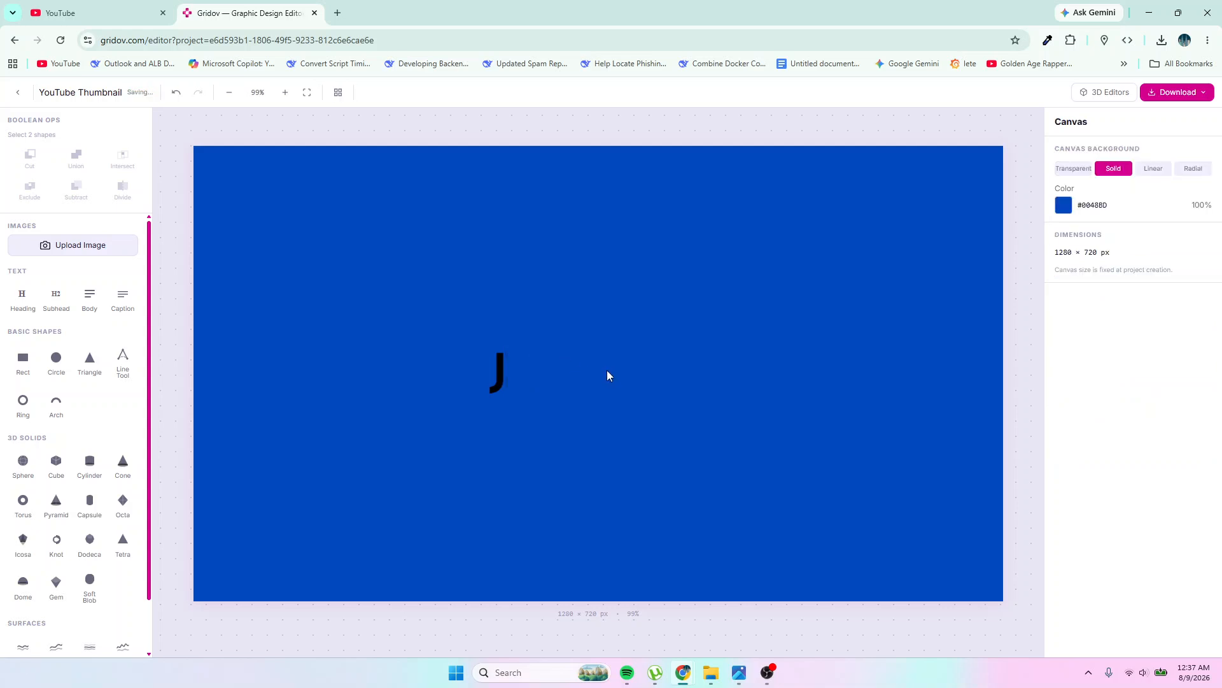
# Step: Enlarge the letter J to nearly half the canvas height and place it slightly left of the canvas centre
pyautogui.click(579, 375)
pyautogui.moveTo(599, 372); pyautogui.dragTo(630, 499)
pyautogui.moveTo(538, 435); pyautogui.dragTo(521, 387)
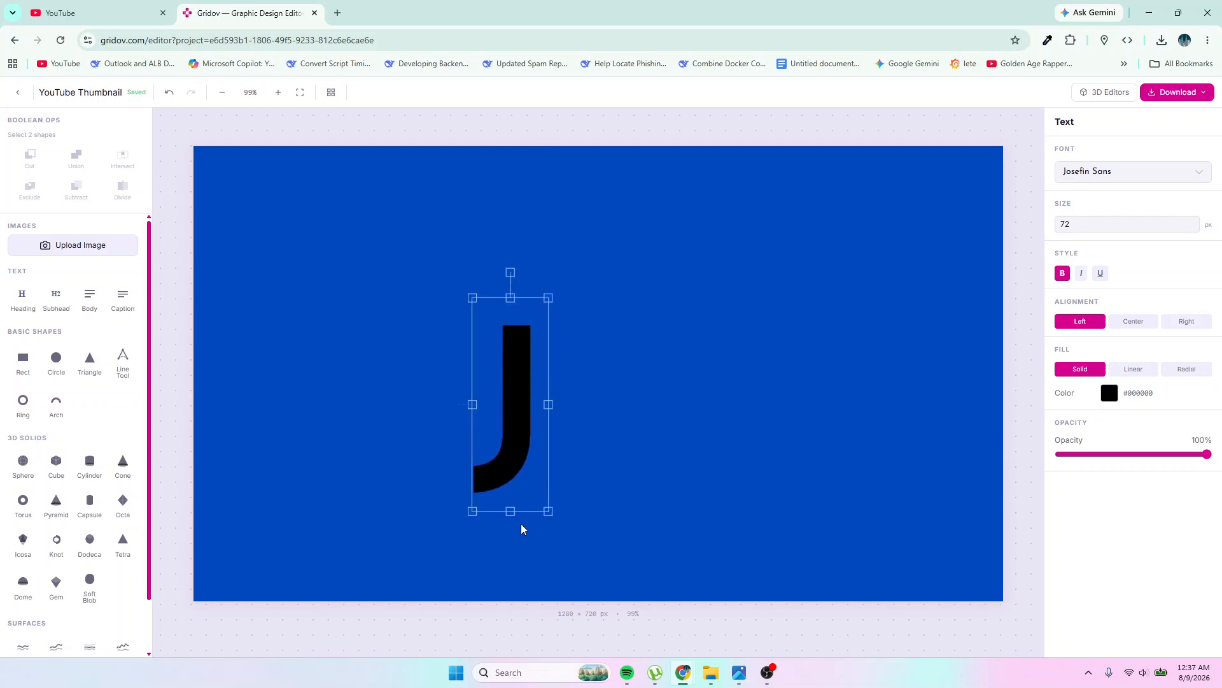
# Step: Compare the J with the reference image design (5).jpg in Photos and set its font to Poppins in the Gridov editor
pyautogui.click(743, 676)
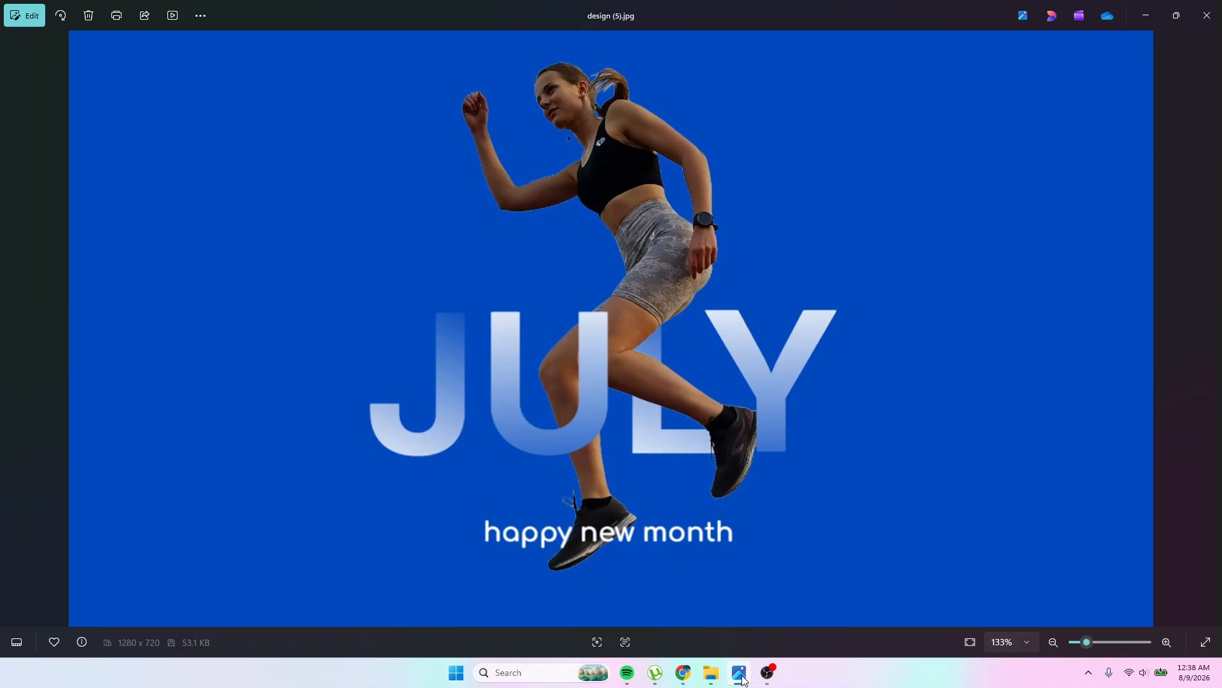
pyautogui.click(742, 677)
pyautogui.click(743, 678)
pyautogui.moveTo(739, 673)
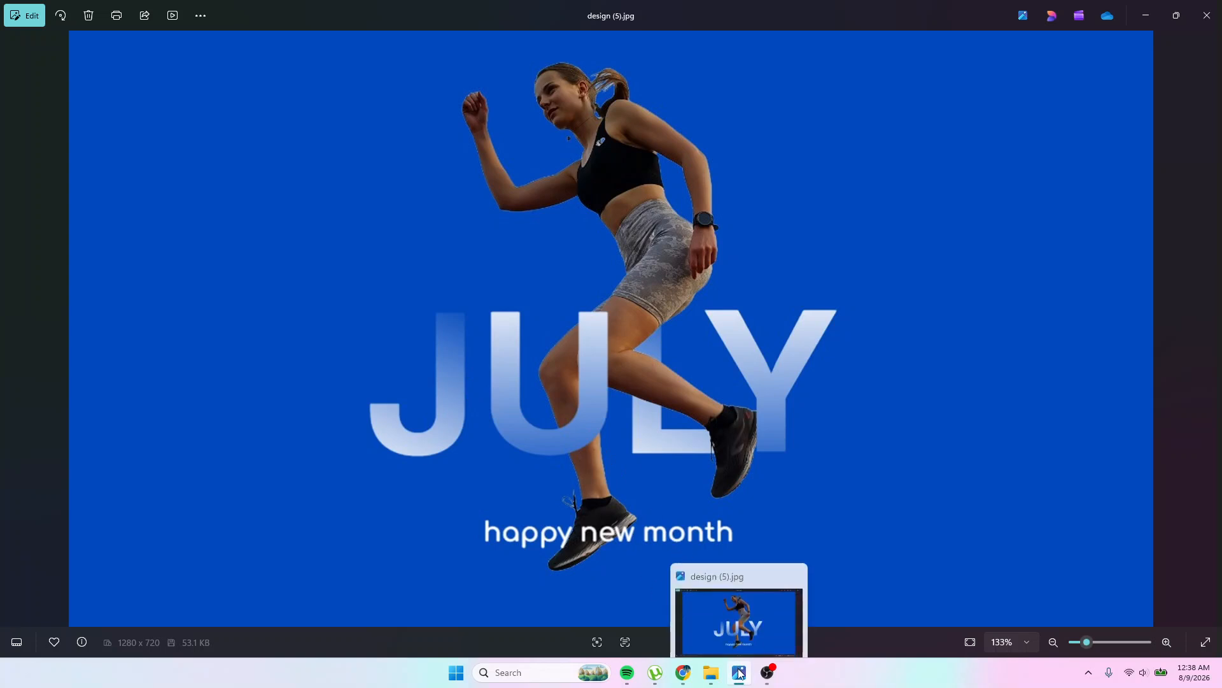
pyautogui.moveTo(689, 676)
pyautogui.click(633, 616)
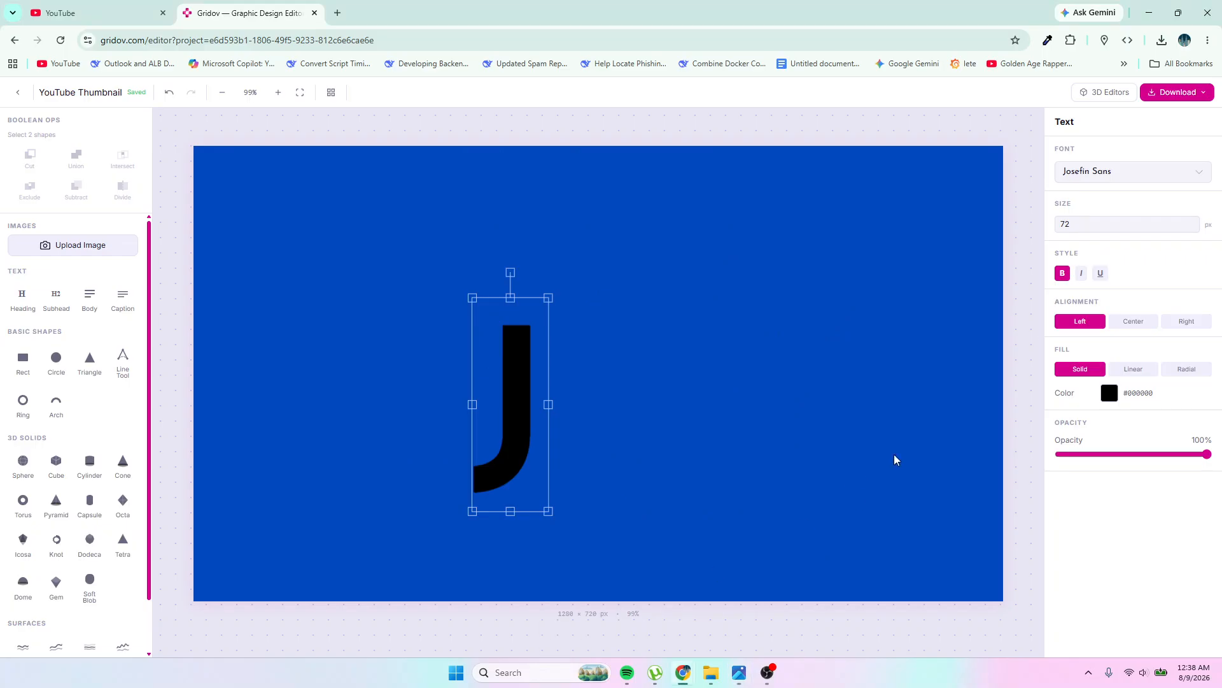
pyautogui.click(1121, 175)
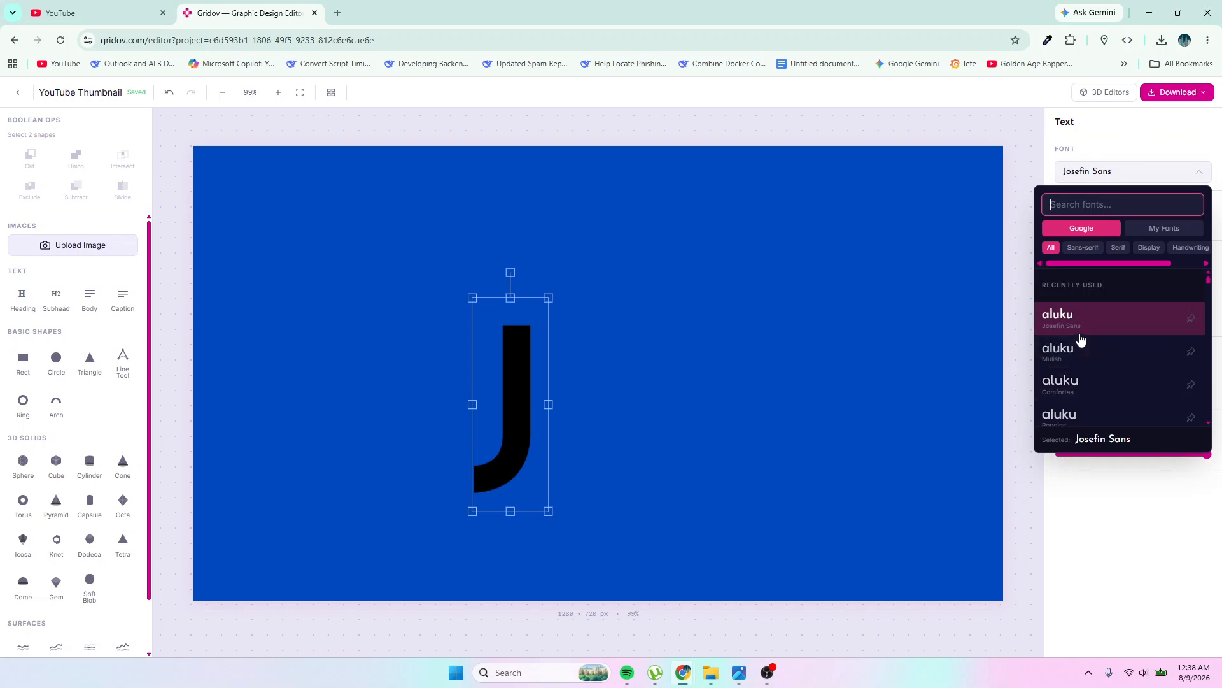
pyautogui.scroll(-1, 1081, 340)
pyautogui.click(1080, 350)
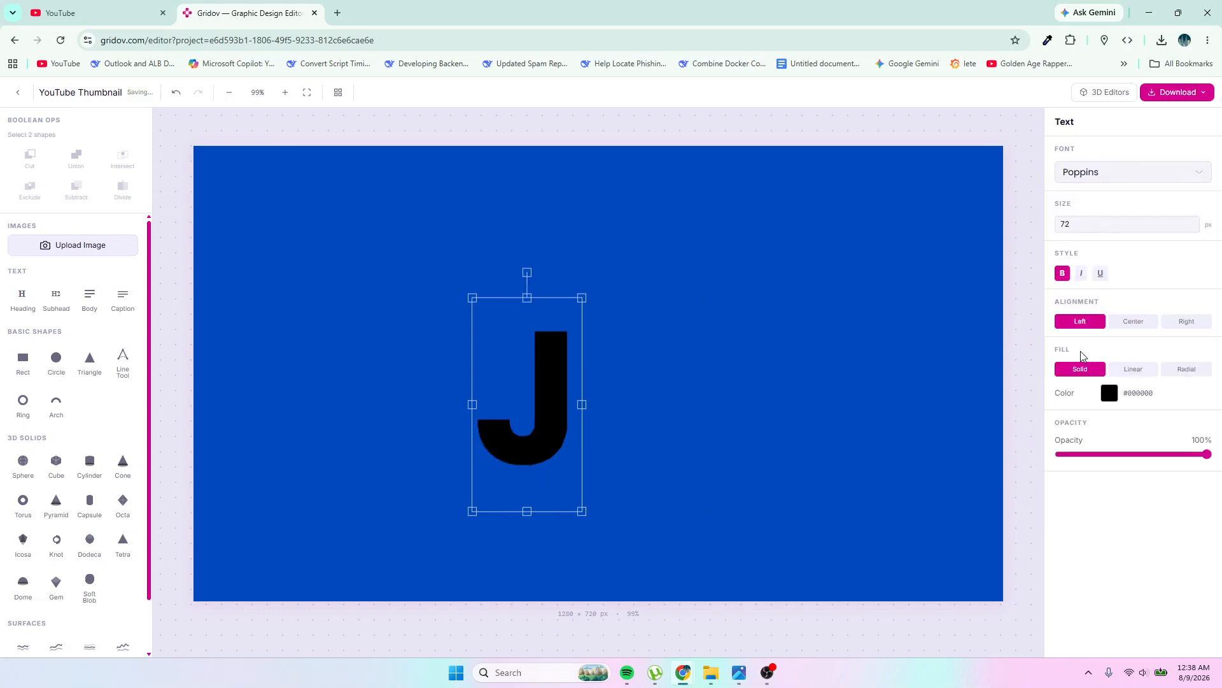
pyautogui.doubleClick(568, 384)
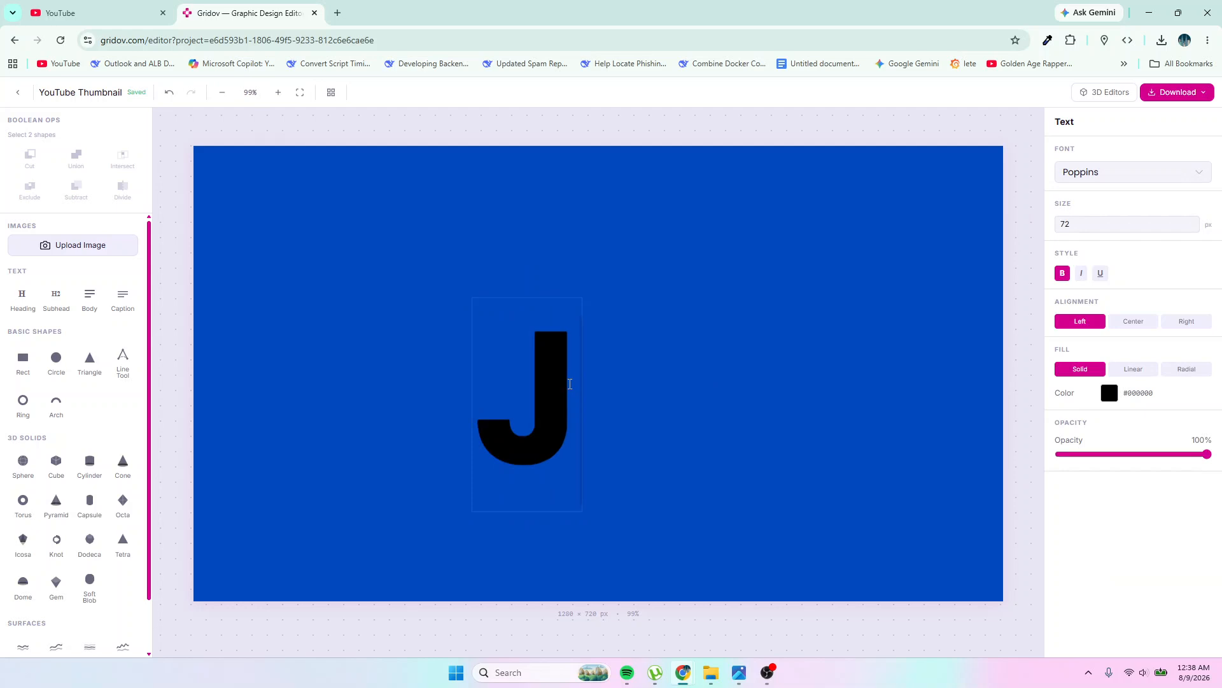
pyautogui.write('ULY')
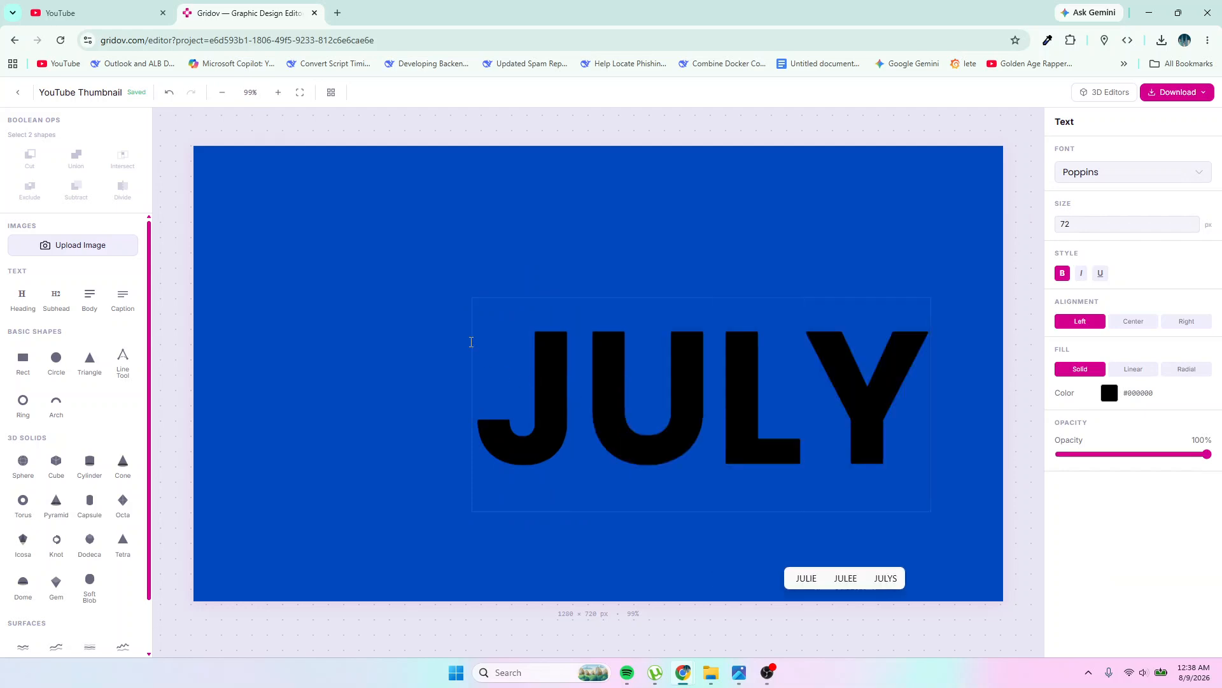
pyautogui.press('BackSpace')
pyautogui.press('BackSpace')
pyautogui.press('BackSpace')
pyautogui.click(965, 367)
pyautogui.click(813, 398)
pyautogui.moveTo(931, 405); pyautogui.dragTo(581, 405)
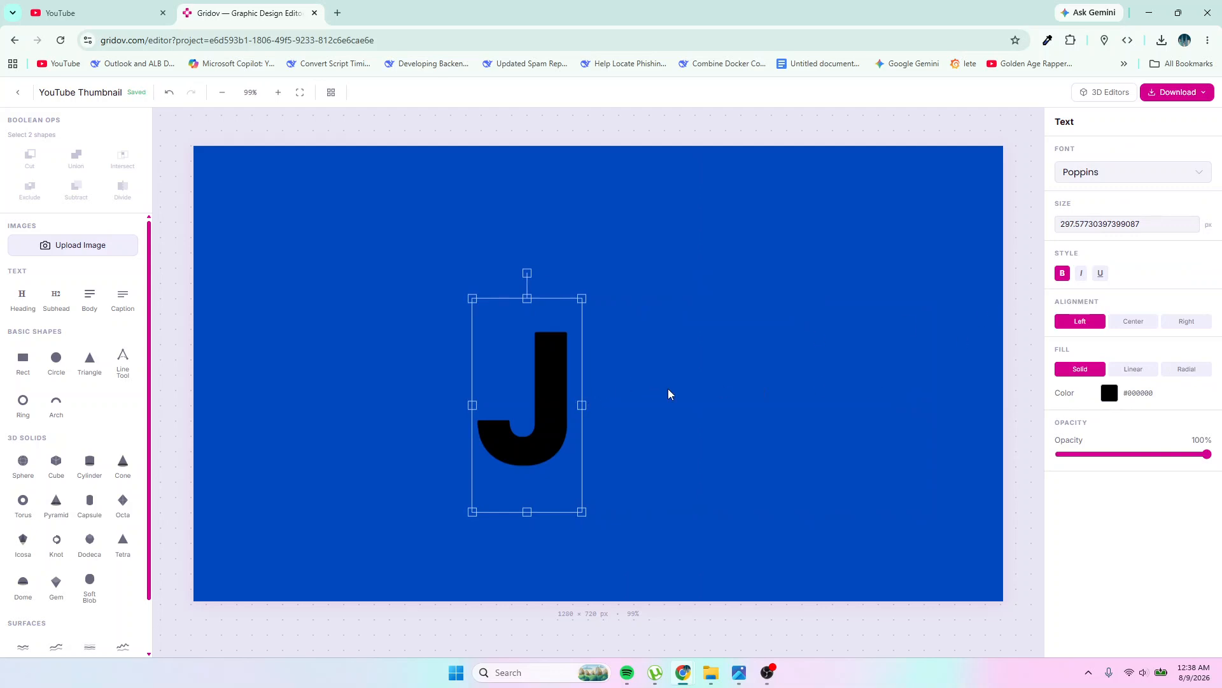
# Step: Switch the letter J's fill from a solid colour to a linear gradient and reselect the letter
pyautogui.doubleClick(548, 391)
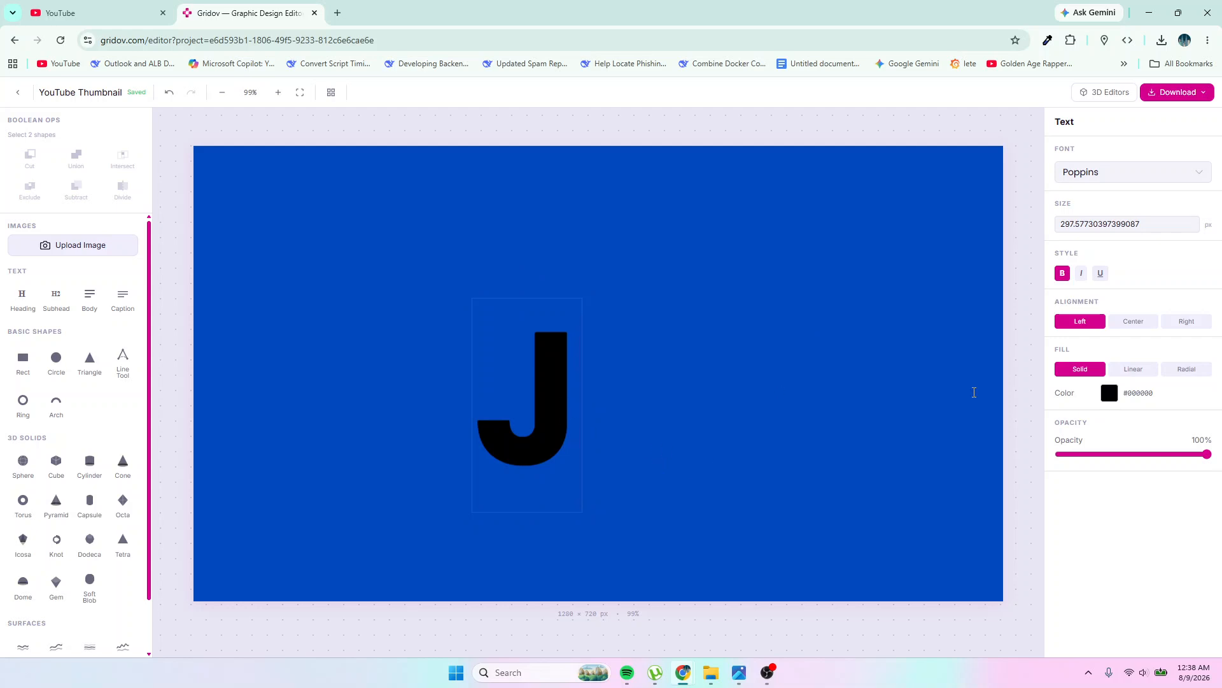
pyautogui.click(1143, 372)
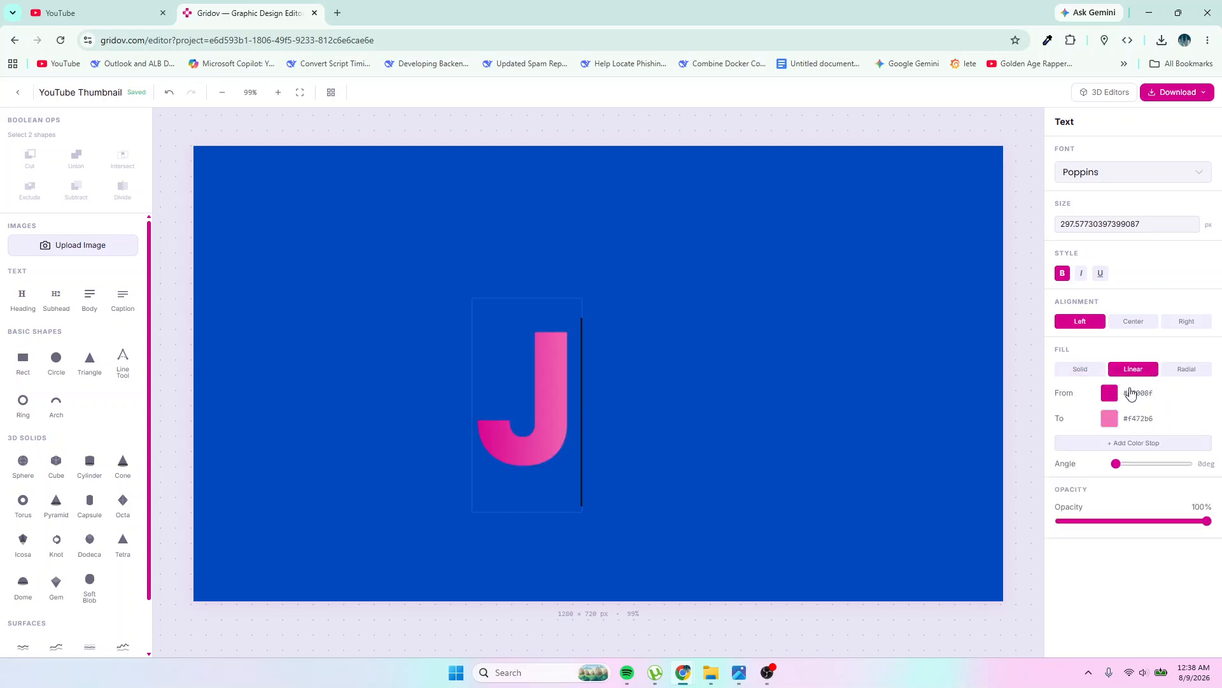
pyautogui.click(877, 308)
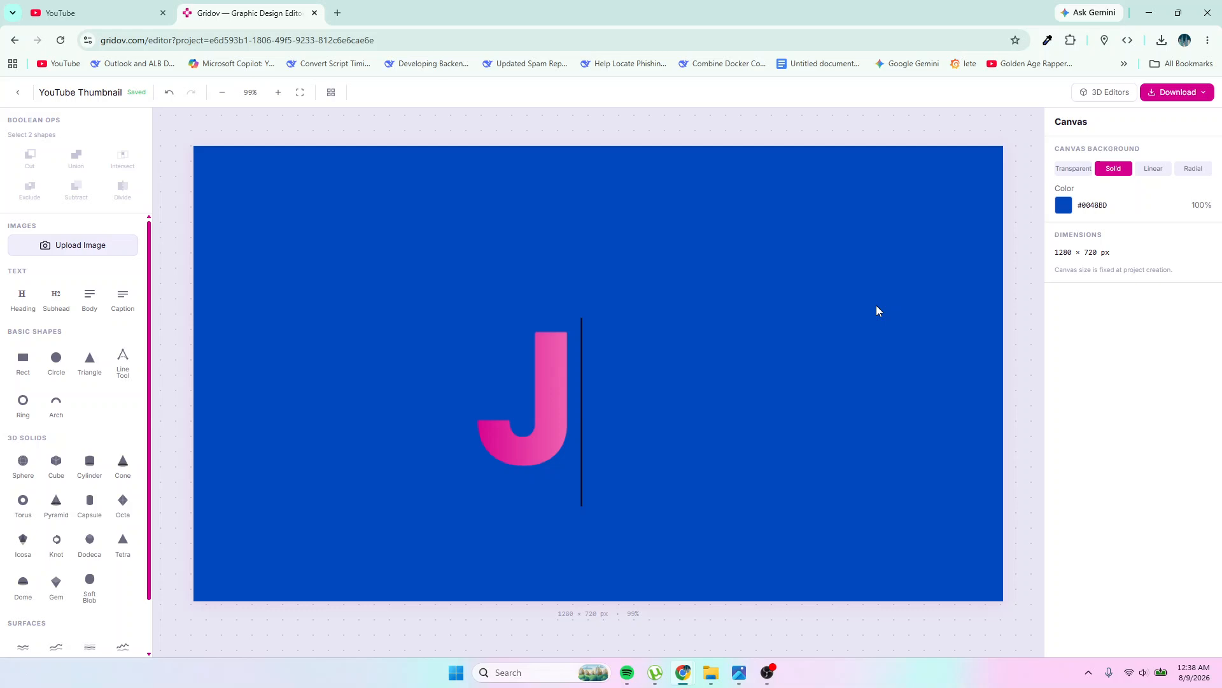
pyautogui.click(573, 392)
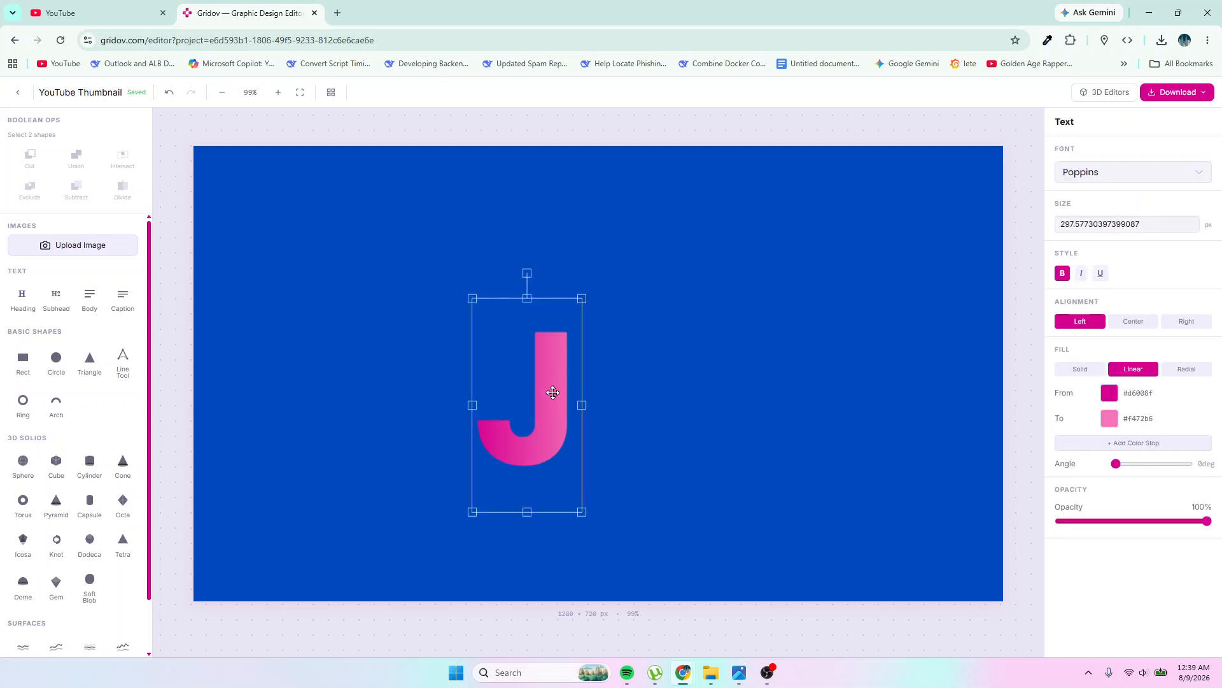
# Step: Set the starting colour of the J's linear gradient to hex 0048BD
pyautogui.click(1139, 395)
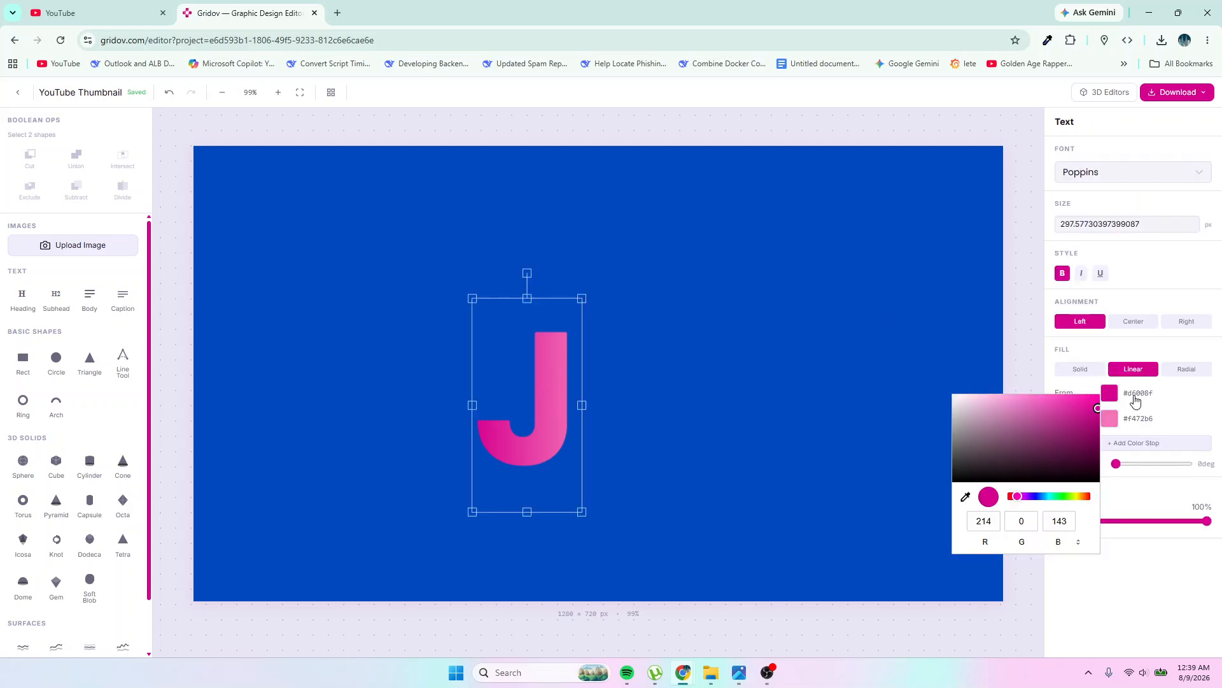
pyautogui.click(1076, 545)
pyautogui.click(1077, 544)
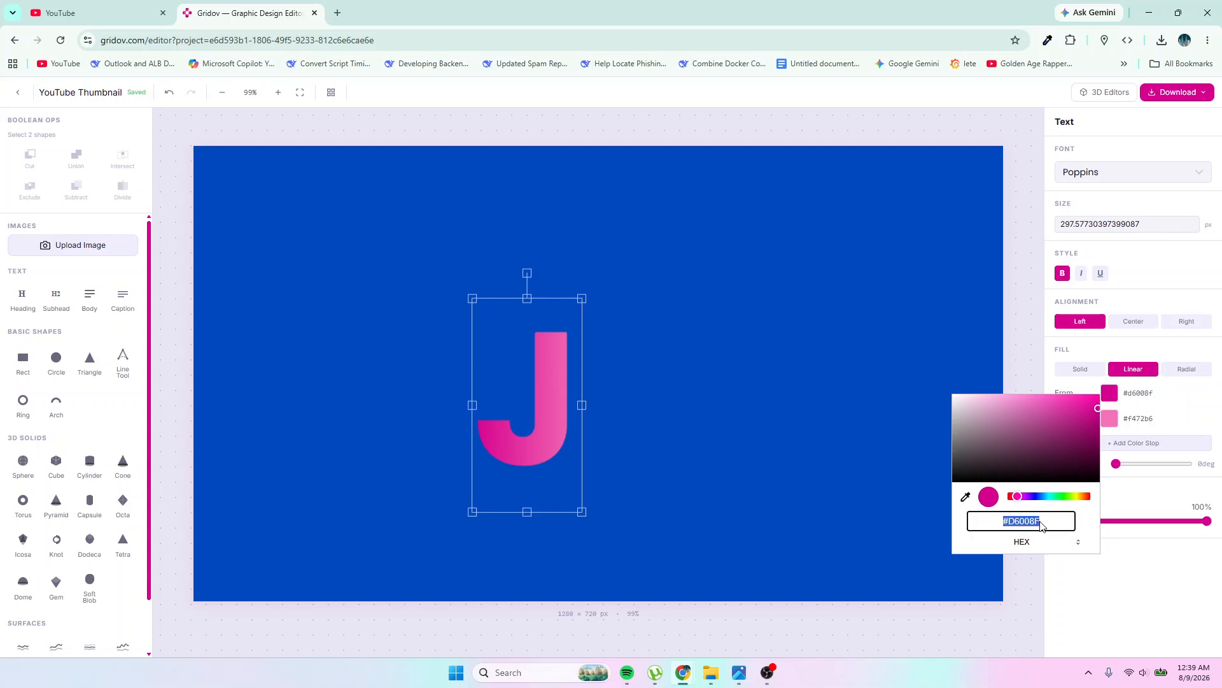
pyautogui.click(1047, 530)
pyautogui.press('BackSpace')
pyautogui.press('BackSpace')
pyautogui.press('BackSpace')
pyautogui.press('BackSpace')
pyautogui.press('BackSpace')
pyautogui.press('BackSpace')
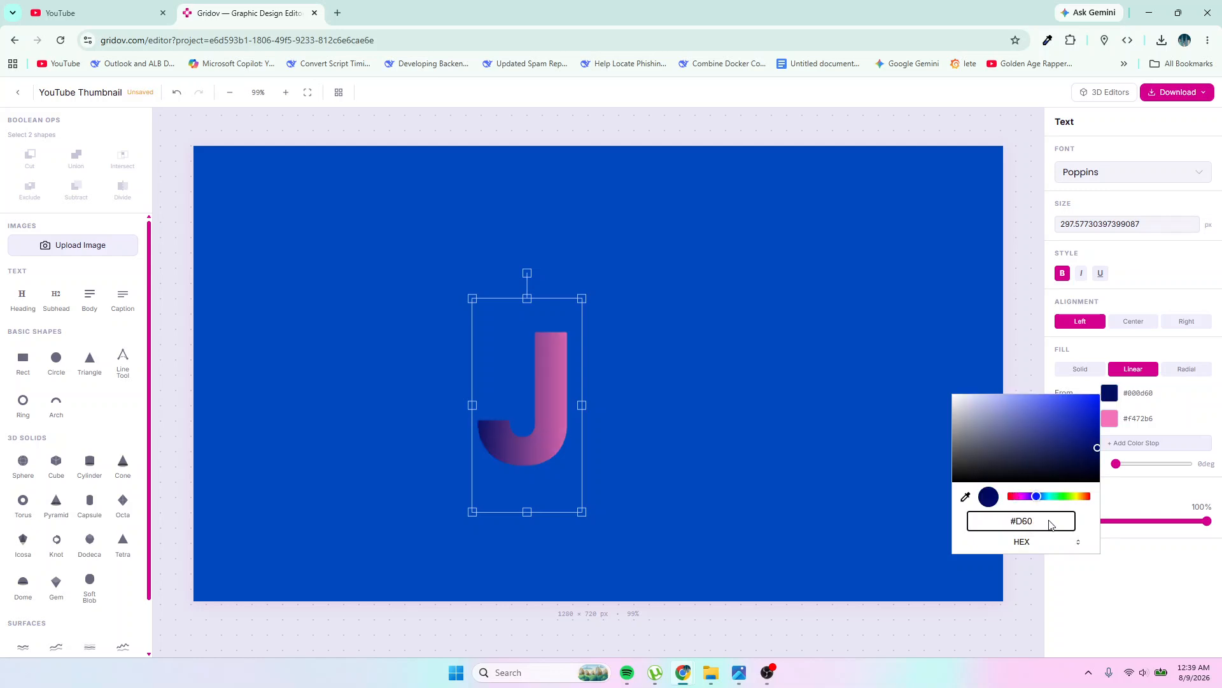
pyautogui.write('0048')
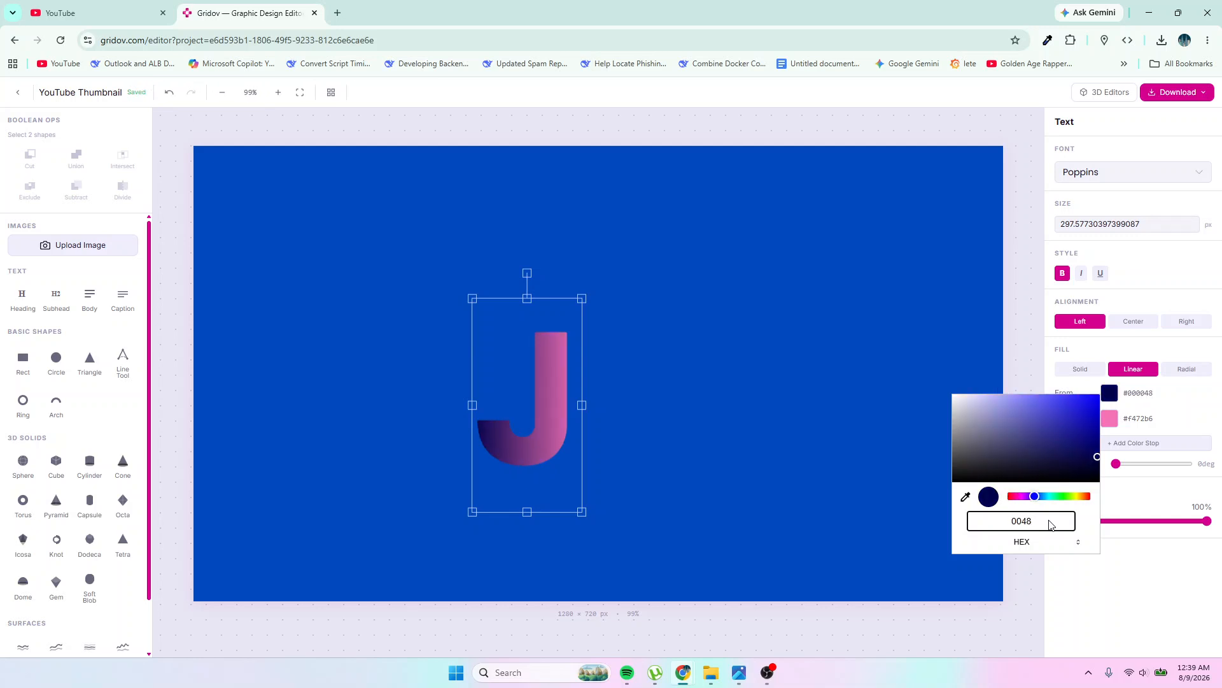
pyautogui.write('BD')
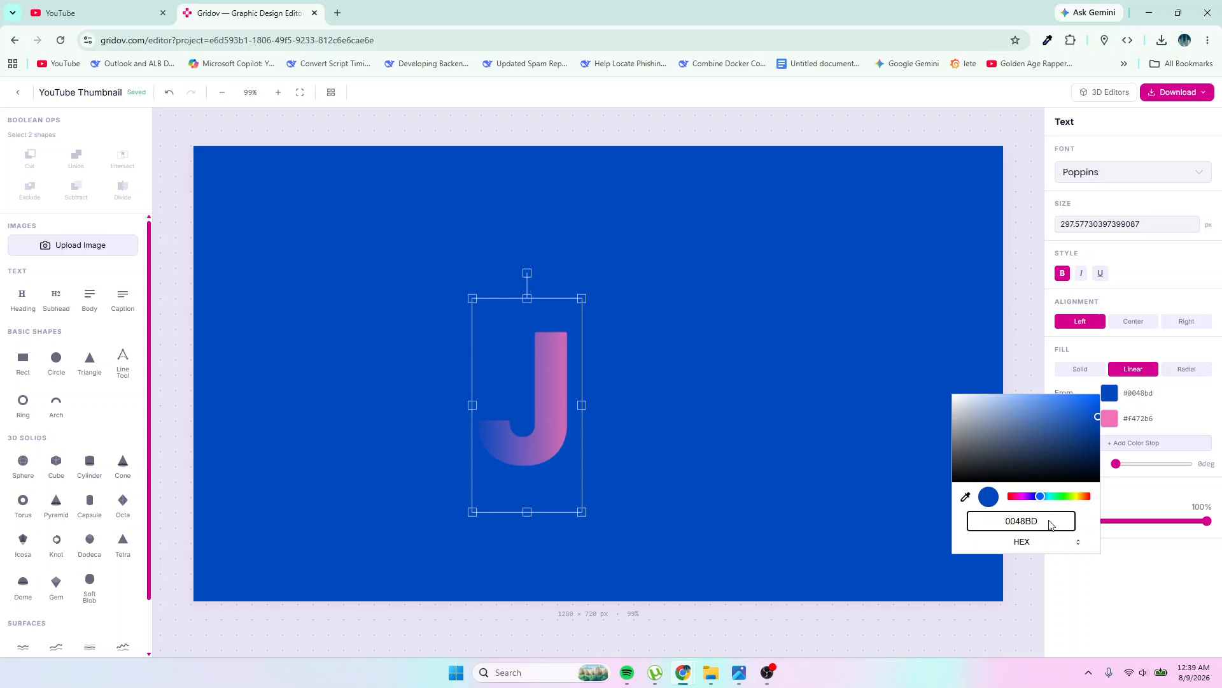
pyautogui.press('Escape')
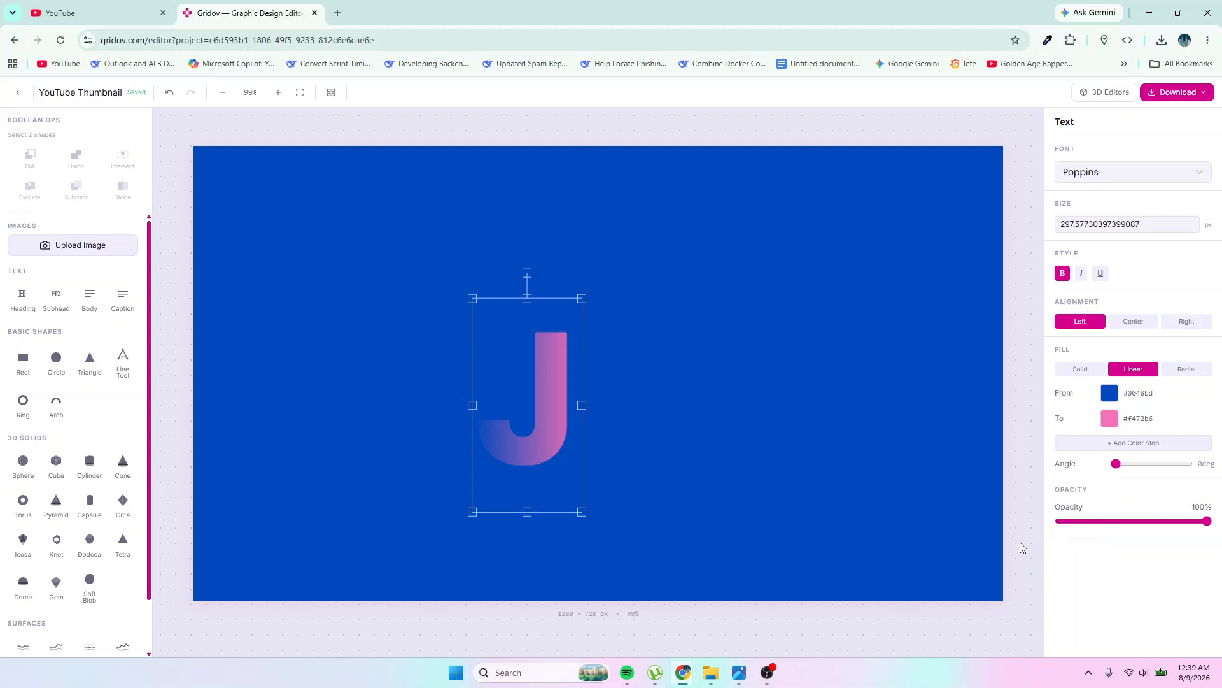
# Step: Set the end colour of the J's gradient to white (#ffffff) and its angle to 108 degrees
pyautogui.click(1110, 423)
pyautogui.moveTo(1029, 424); pyautogui.dragTo(941, 425)
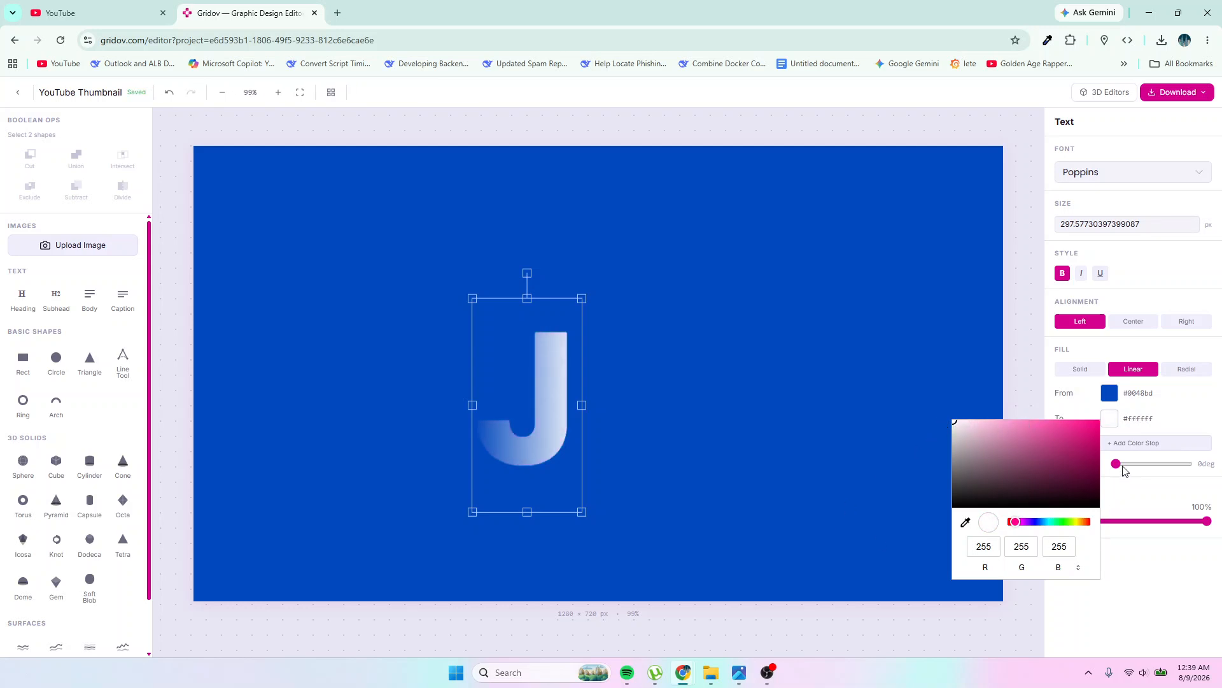
pyautogui.moveTo(1118, 464); pyautogui.dragTo(1139, 465)
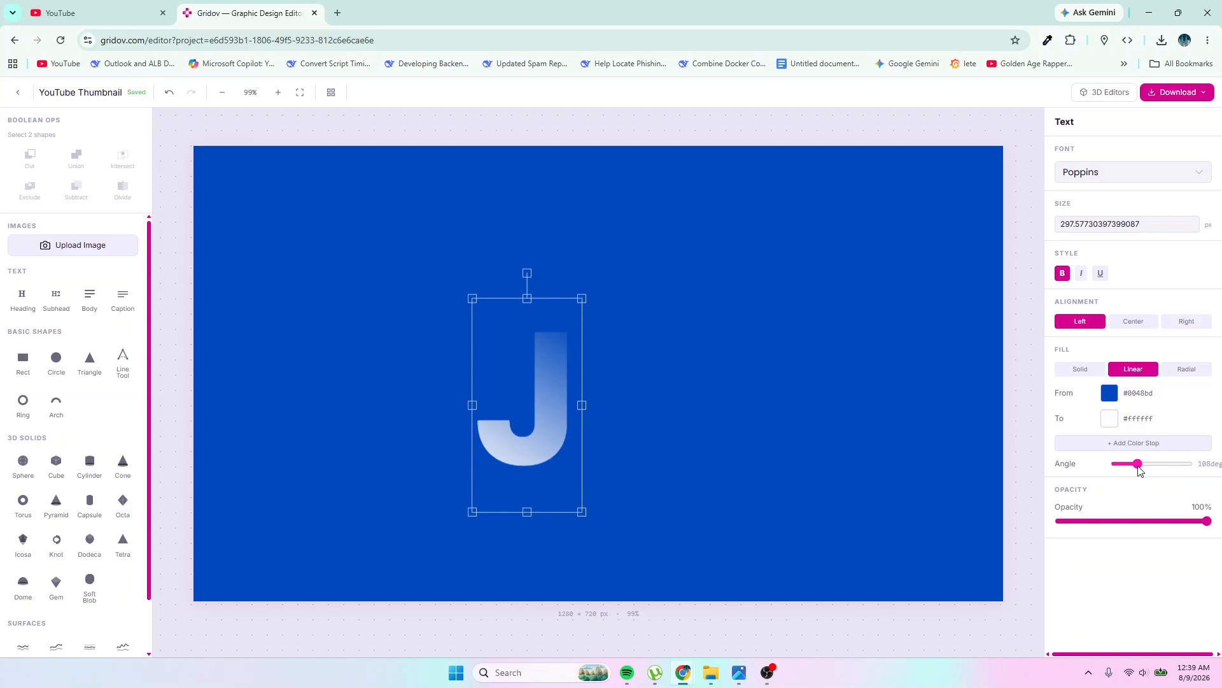
# Step: Duplicate the J, place the copy directly to its right and change the copy's text to U
pyautogui.moveTo(565, 445); pyautogui.dragTo(549, 425)
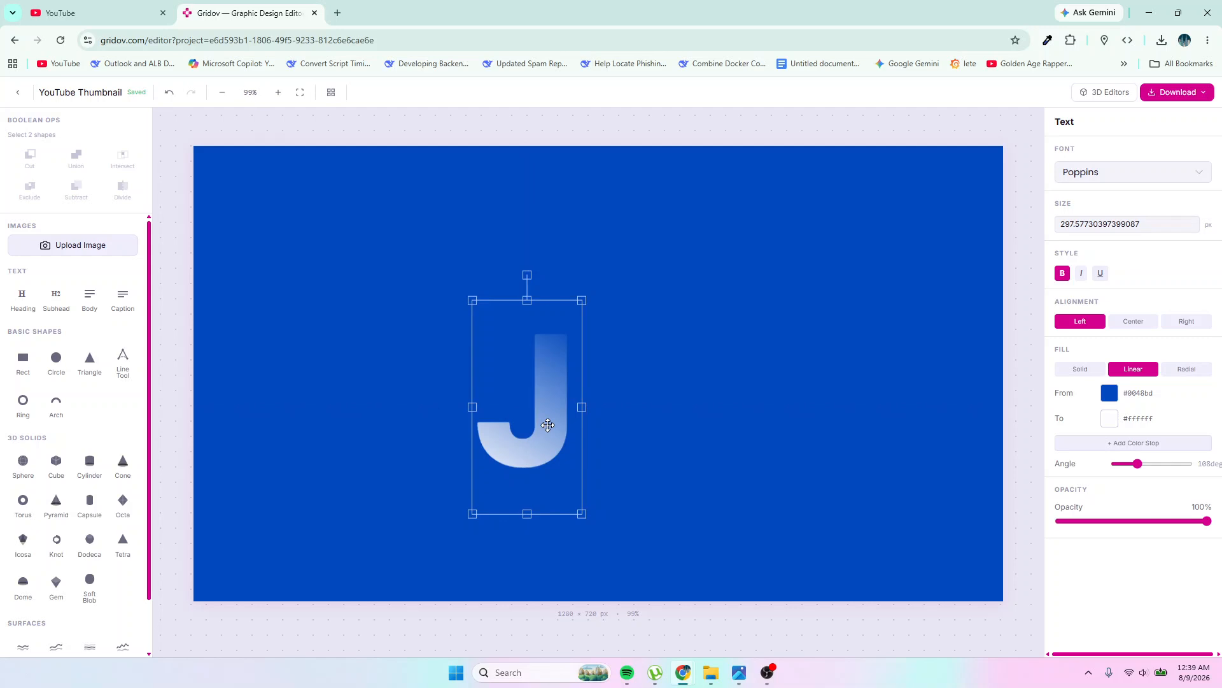
pyautogui.hotkey('ctrl', 'd')
pyautogui.moveTo(548, 425); pyautogui.dragTo(642, 414)
pyautogui.doubleClick(673, 400)
pyautogui.press('BackSpace')
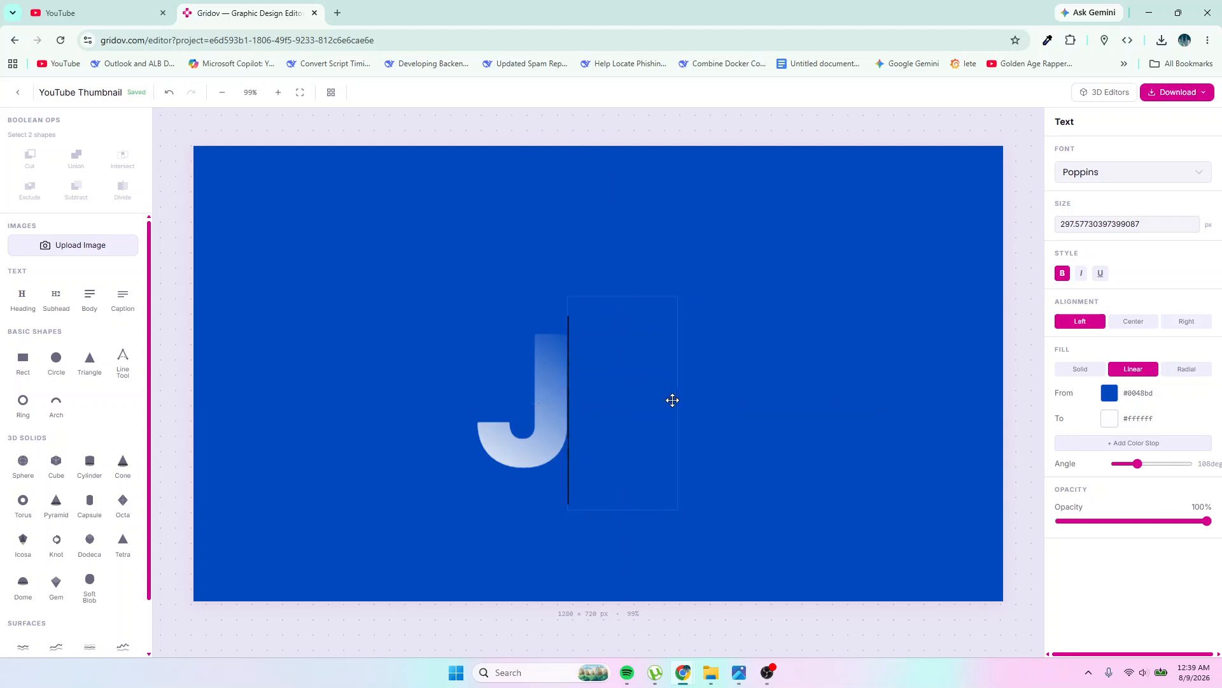
pyautogui.write('U')
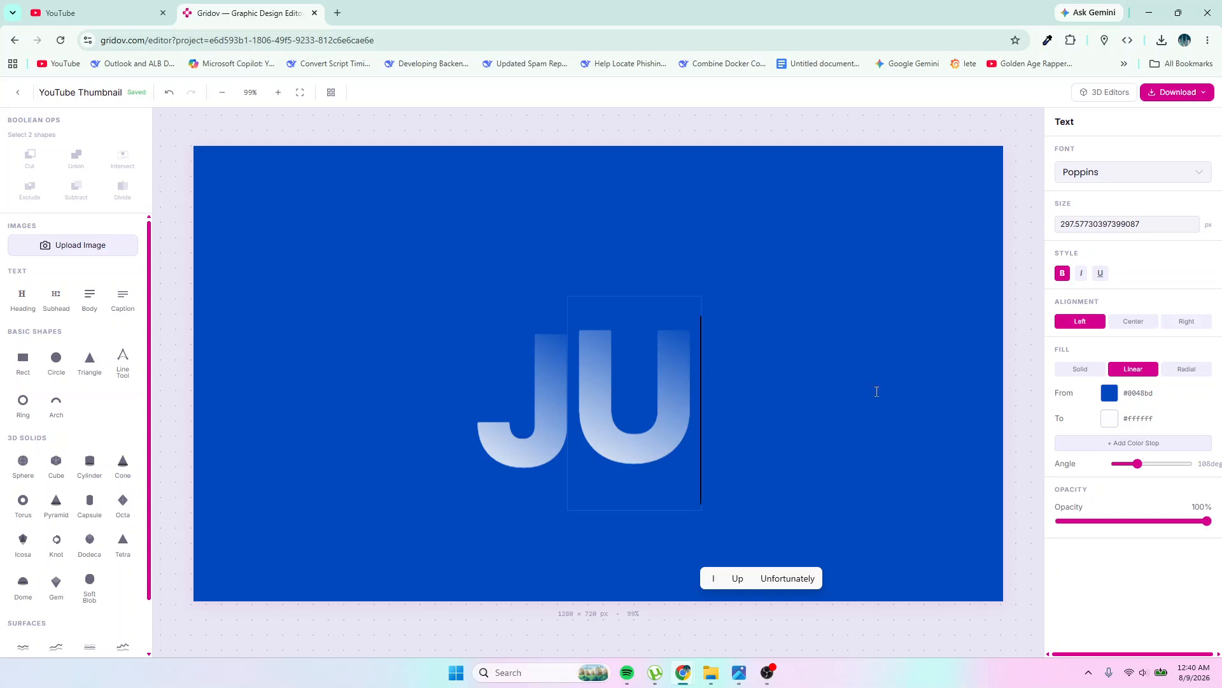
# Step: Set the end colour of the U's linear gradient to hex 0048BD
pyautogui.click(1134, 424)
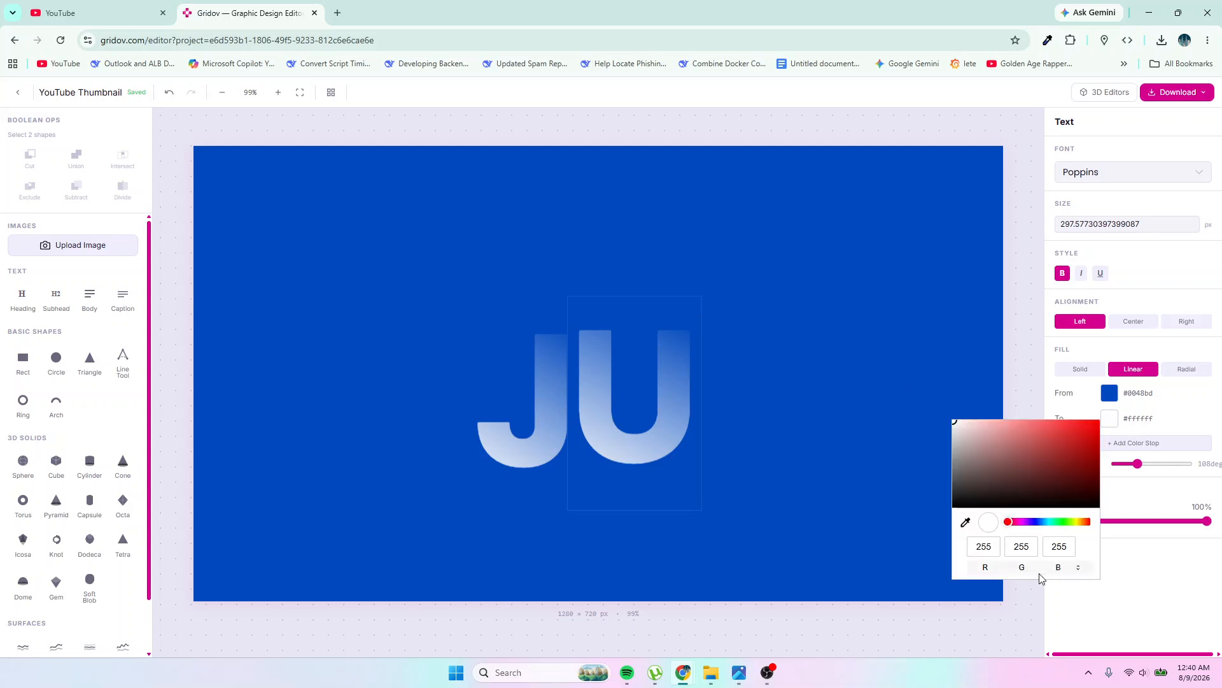
pyautogui.click(1080, 575)
pyautogui.click(1080, 574)
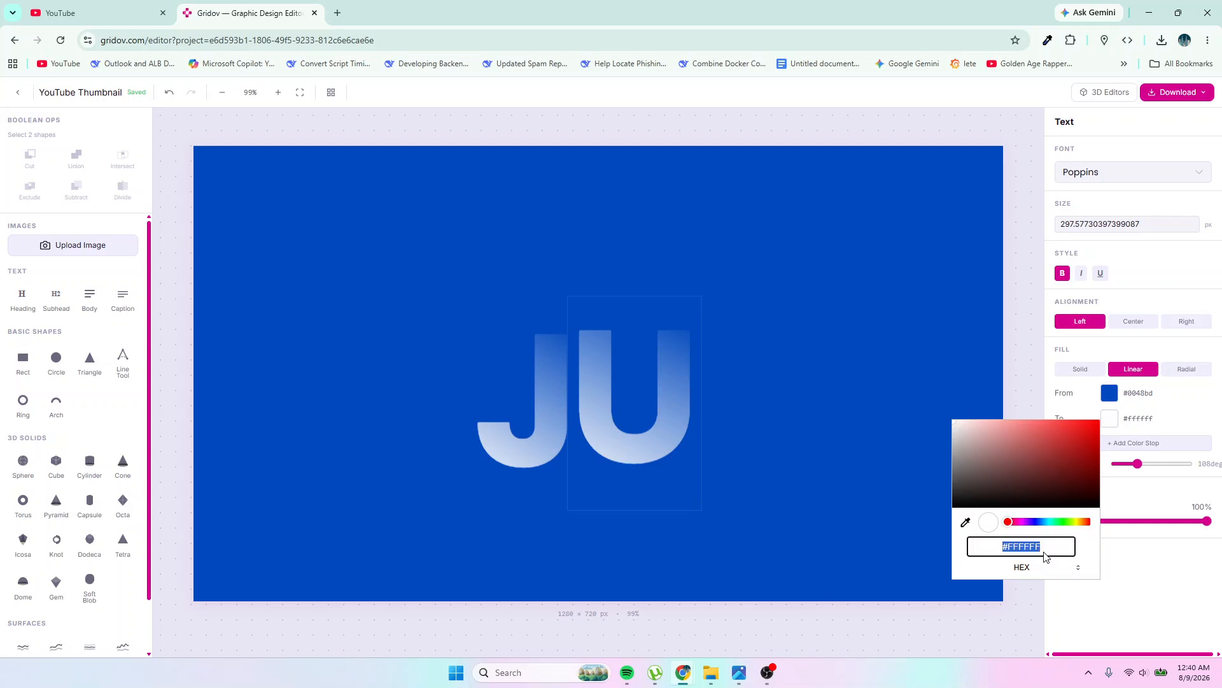
pyautogui.write('0048')
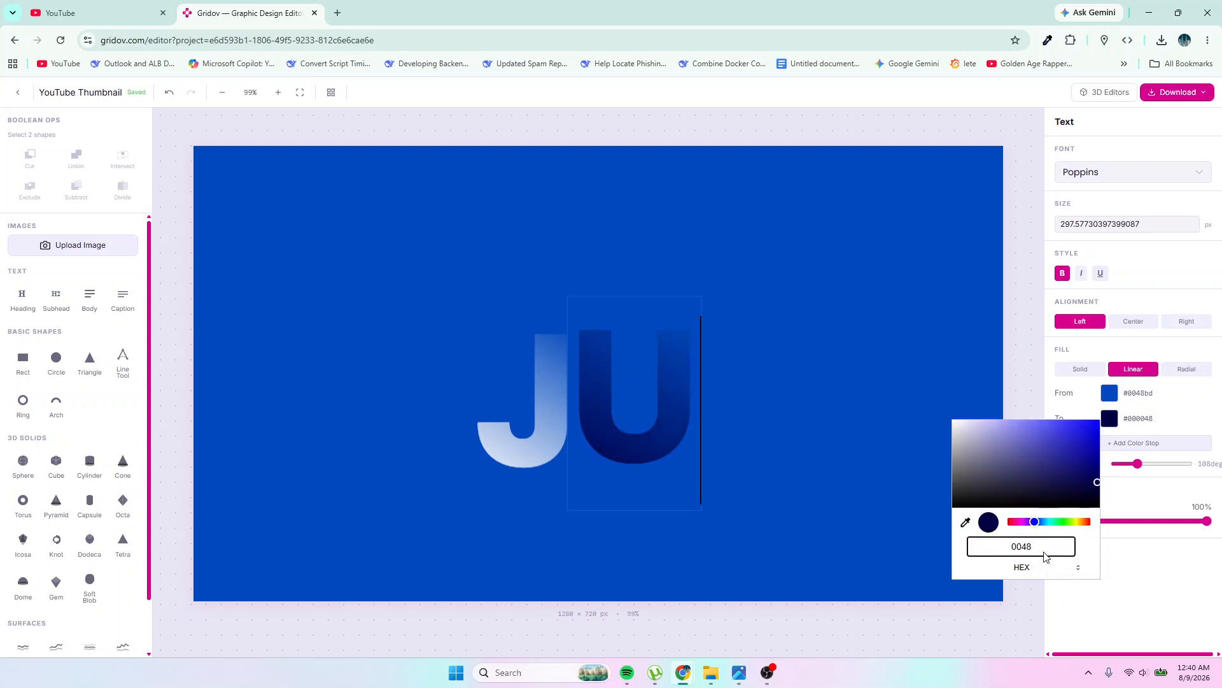
pyautogui.write('BD')
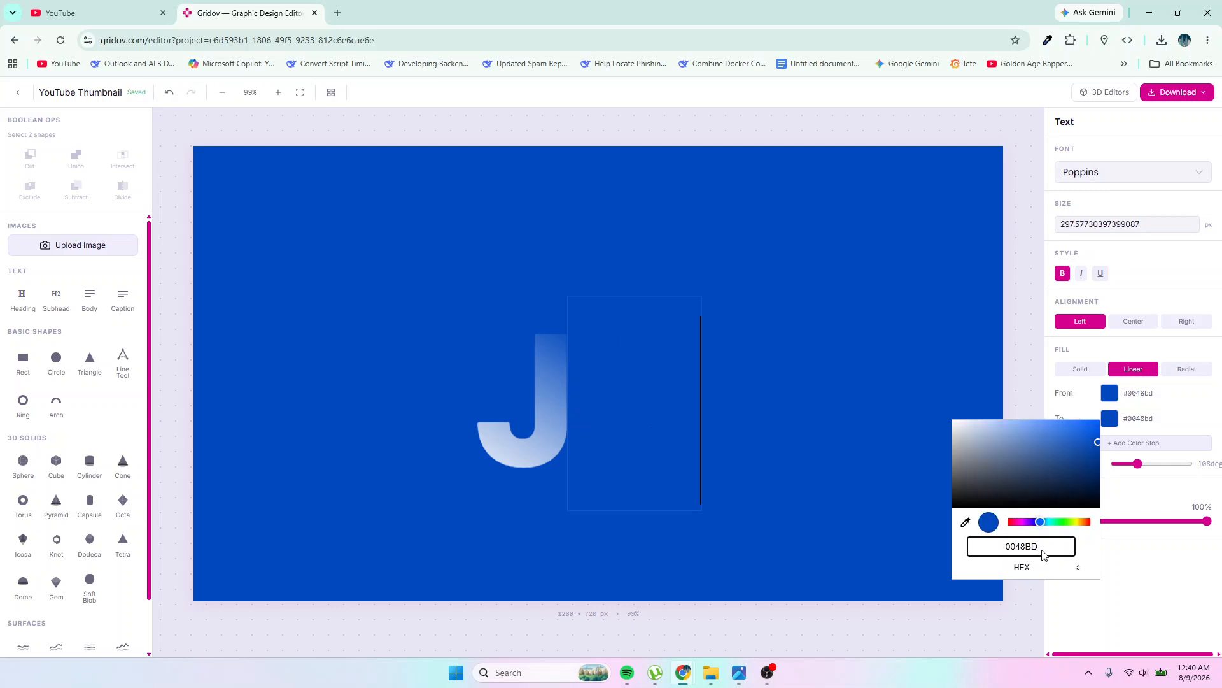
pyautogui.press('Return')
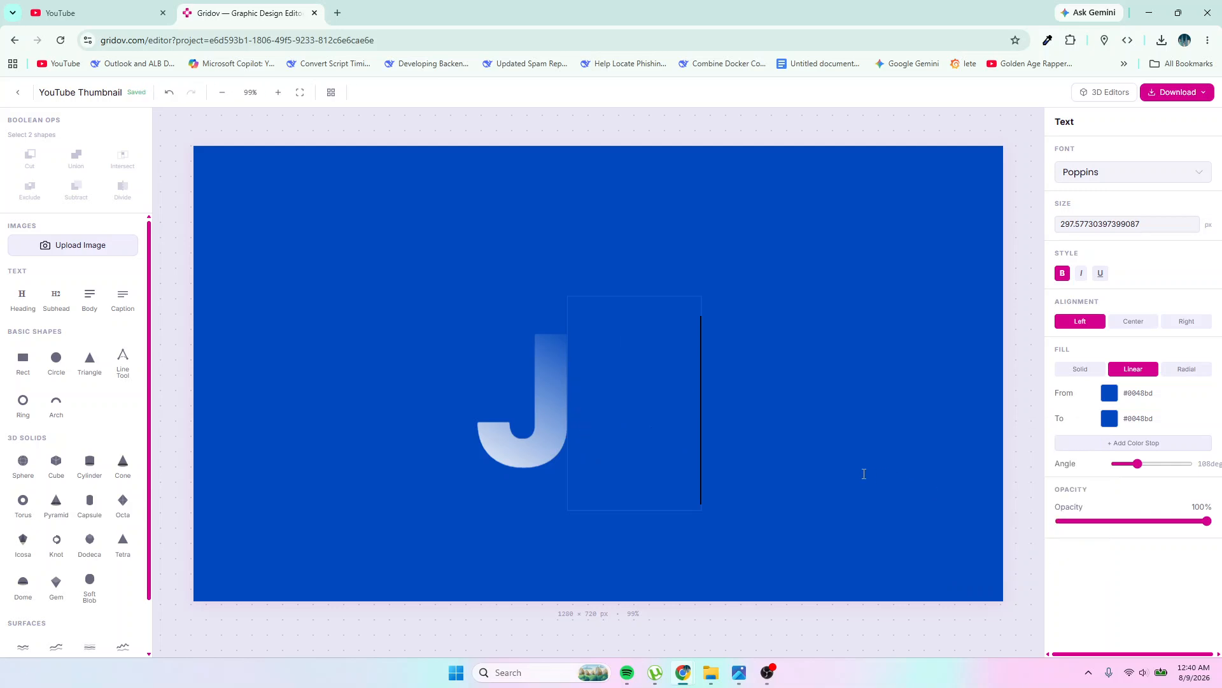
# Step: Set the starting colour of the U's gradient to white (#ffffff) and its angle to 86 degrees
pyautogui.click(1112, 398)
pyautogui.moveTo(1078, 427); pyautogui.dragTo(932, 386)
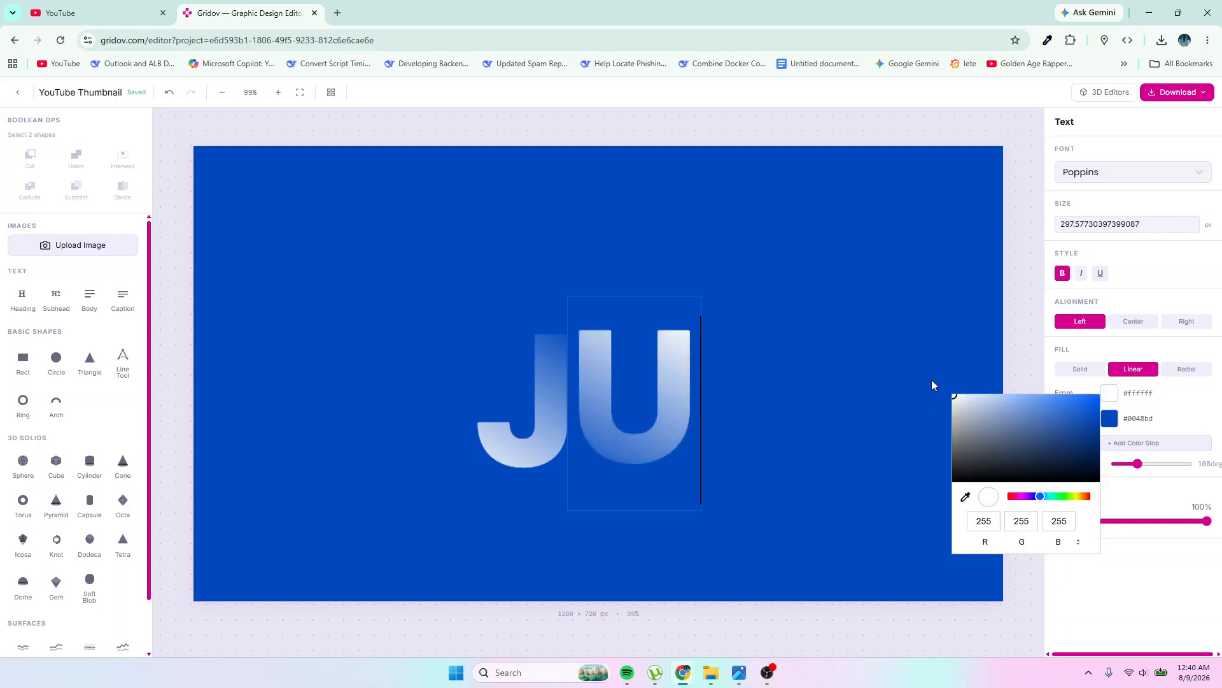
pyautogui.click(652, 446)
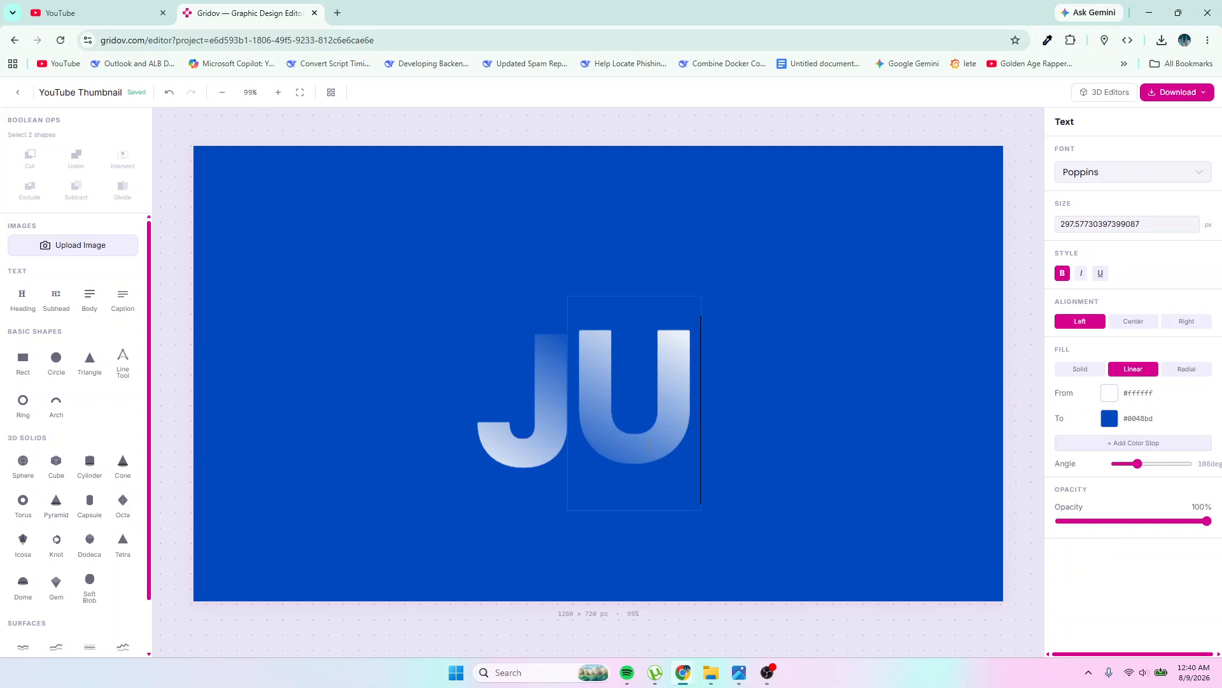
pyautogui.moveTo(1138, 463); pyautogui.dragTo(1135, 468)
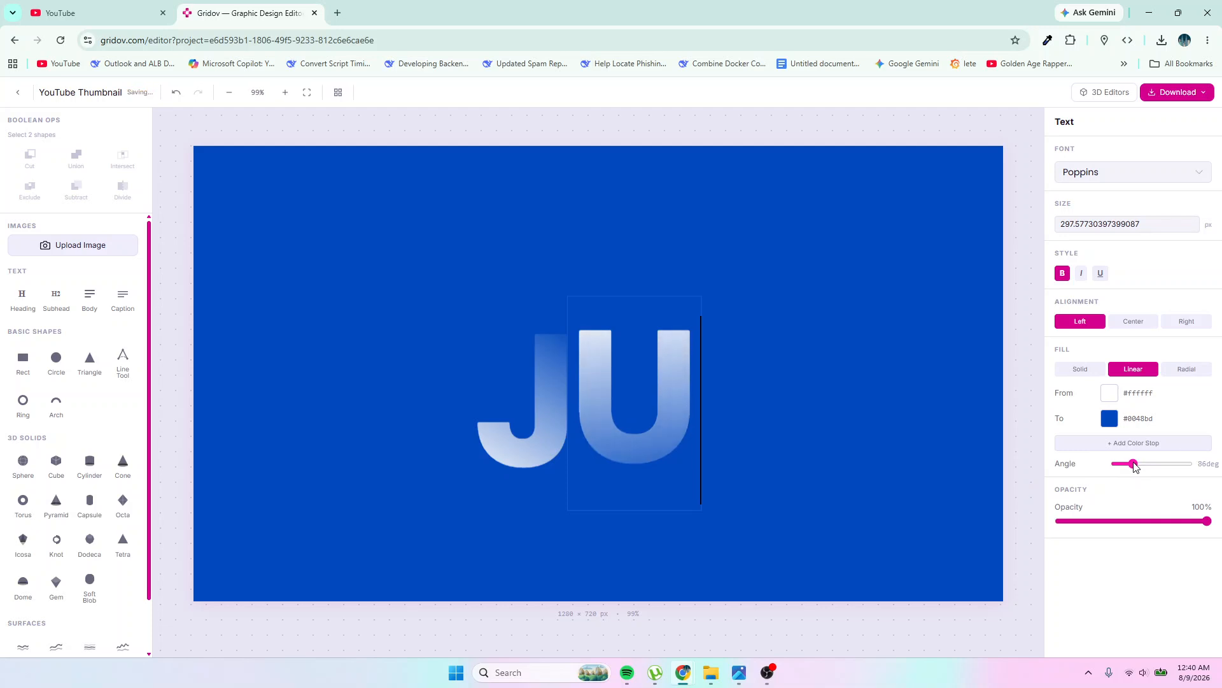
pyautogui.click(805, 448)
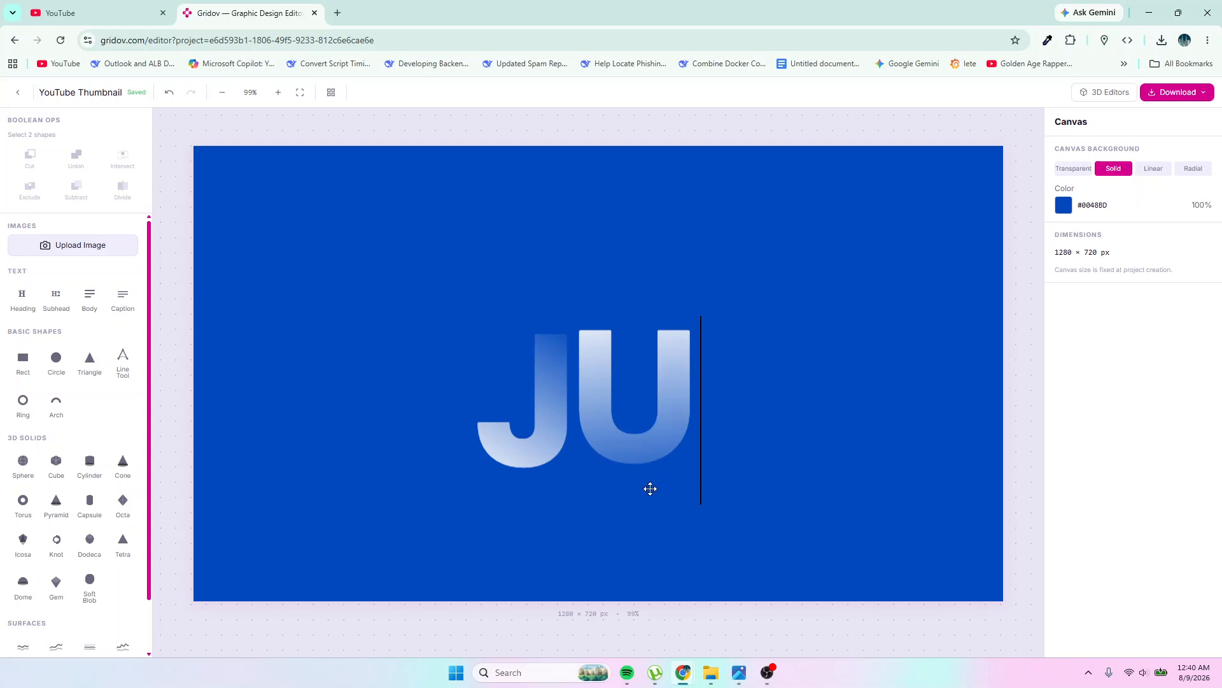
# Step: Duplicate the J, place the copy directly to the right of the U and change its text to L
pyautogui.click(553, 421)
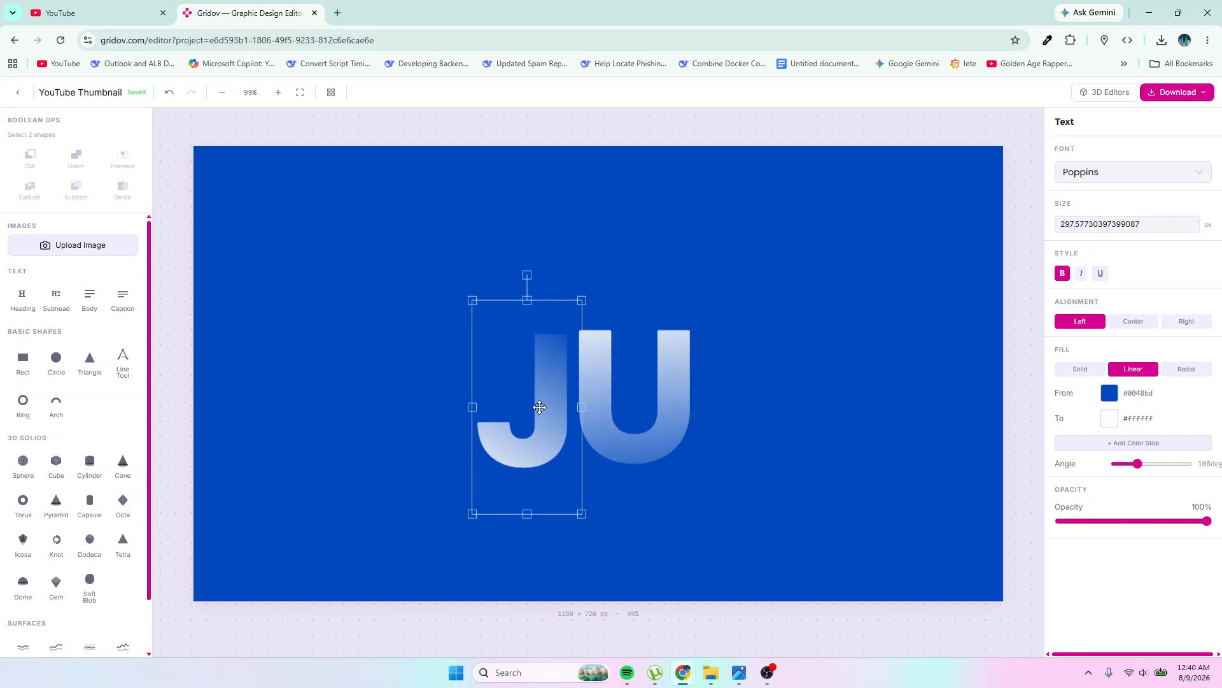
pyautogui.hotkey('ctrl', 'd')
pyautogui.moveTo(541, 405); pyautogui.dragTo(786, 349)
pyautogui.press('Escape')
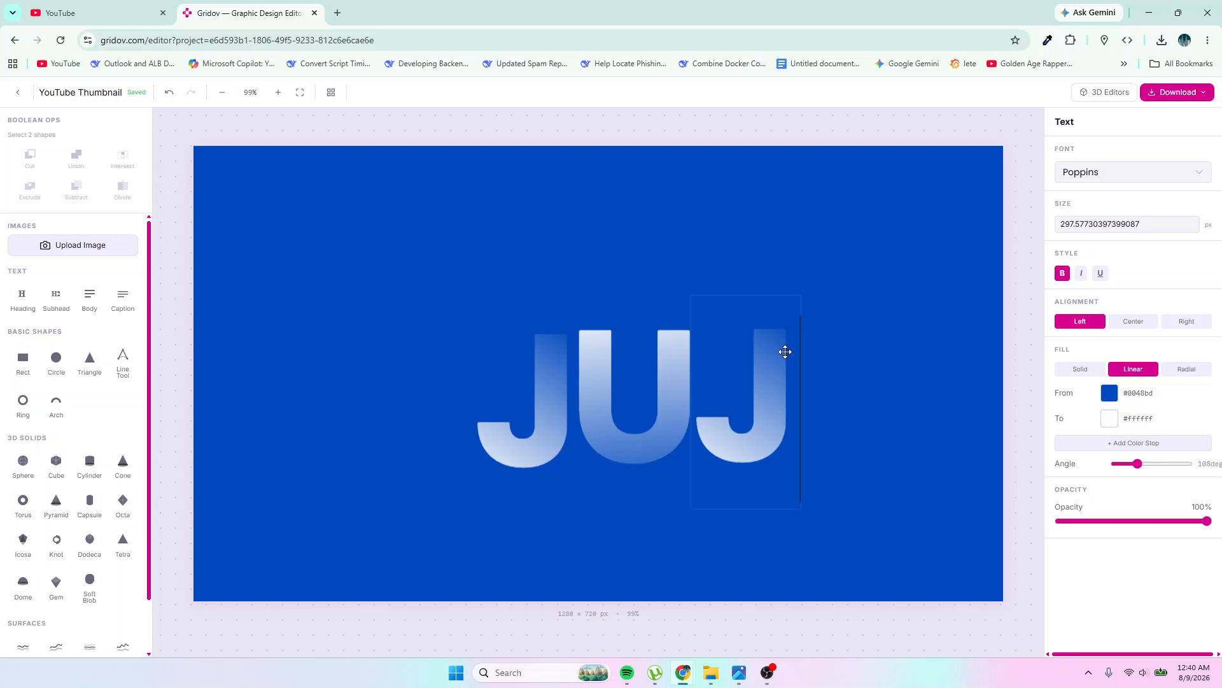
pyautogui.press('BackSpace')
pyautogui.write('L')
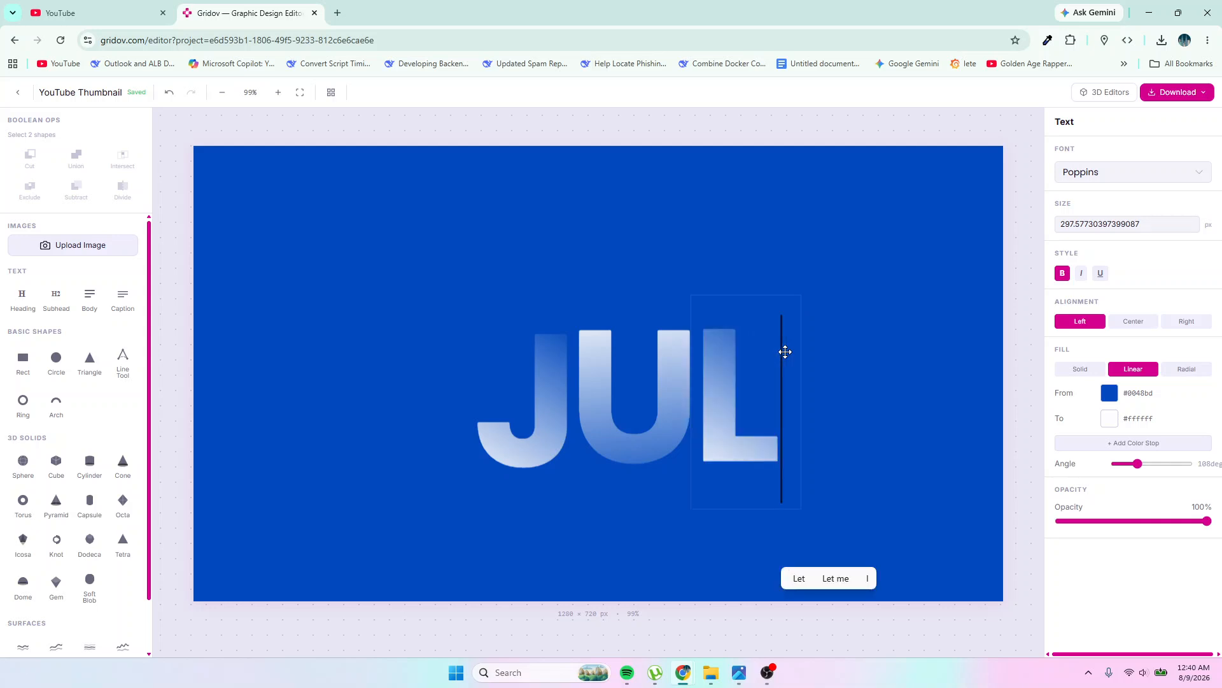
# Step: Duplicate the U, place the copy to the right of the L and change its text to Y
pyautogui.click(641, 435)
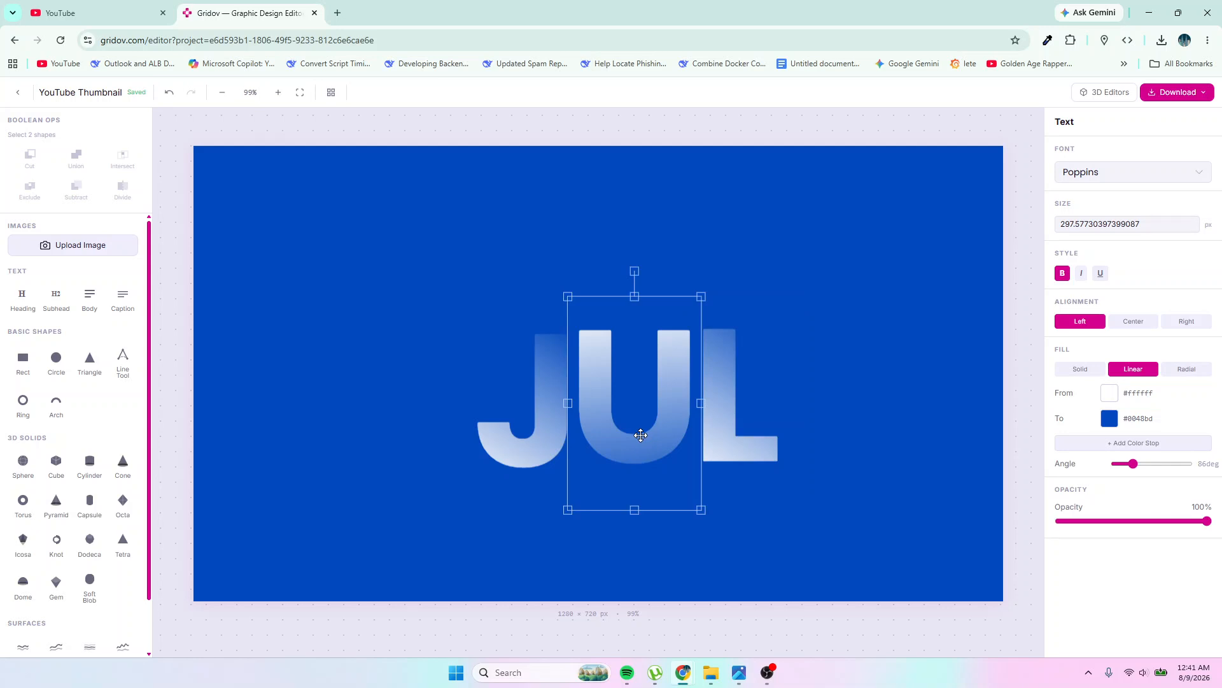
pyautogui.hotkey('ctrl', 'd')
pyautogui.moveTo(669, 425); pyautogui.dragTo(873, 418)
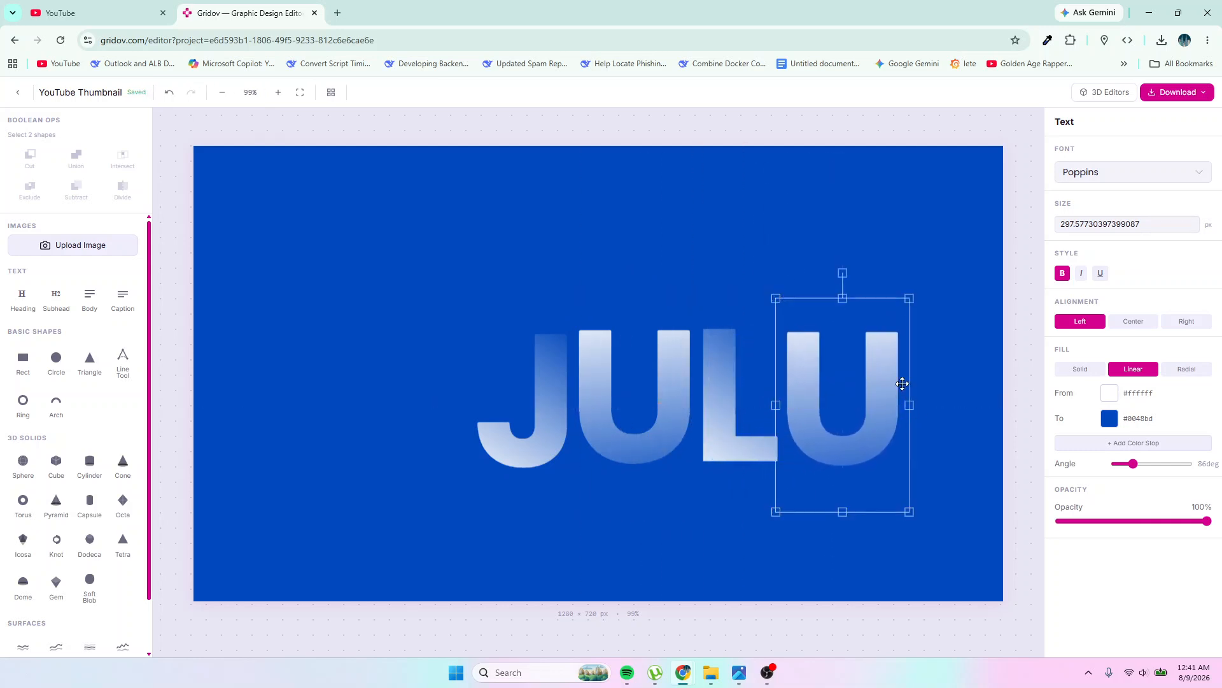
pyautogui.doubleClick(902, 384)
pyautogui.press('BackSpace')
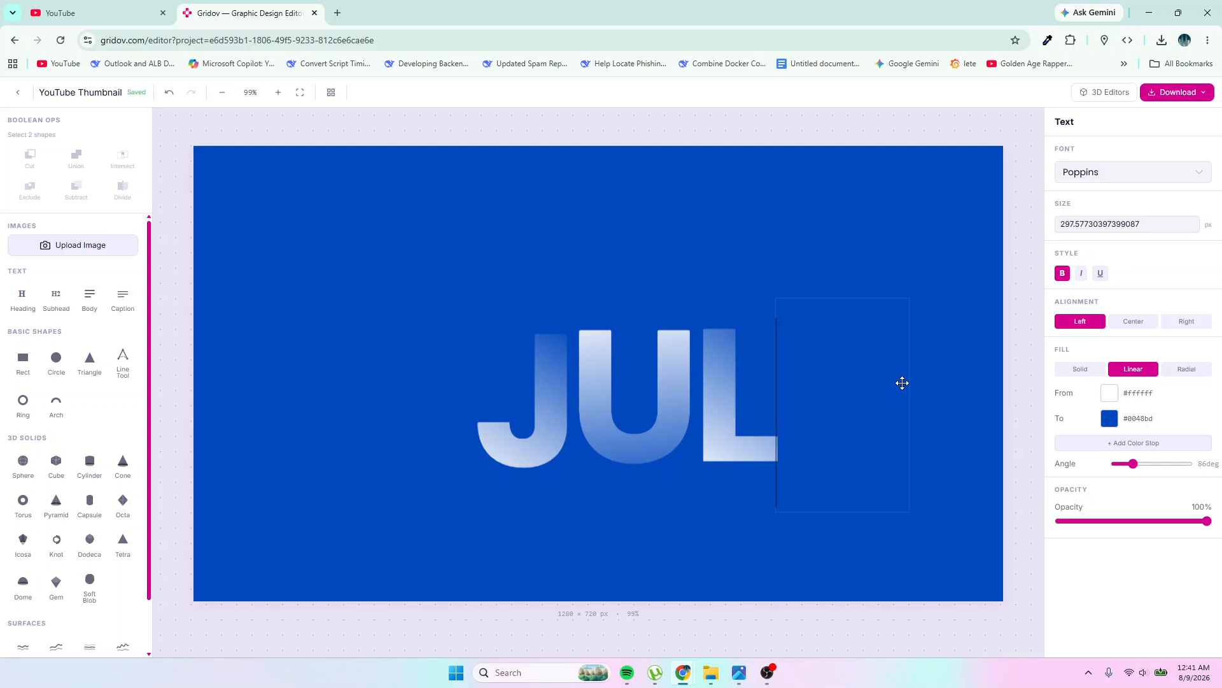
pyautogui.write('Y')
pyautogui.click(845, 239)
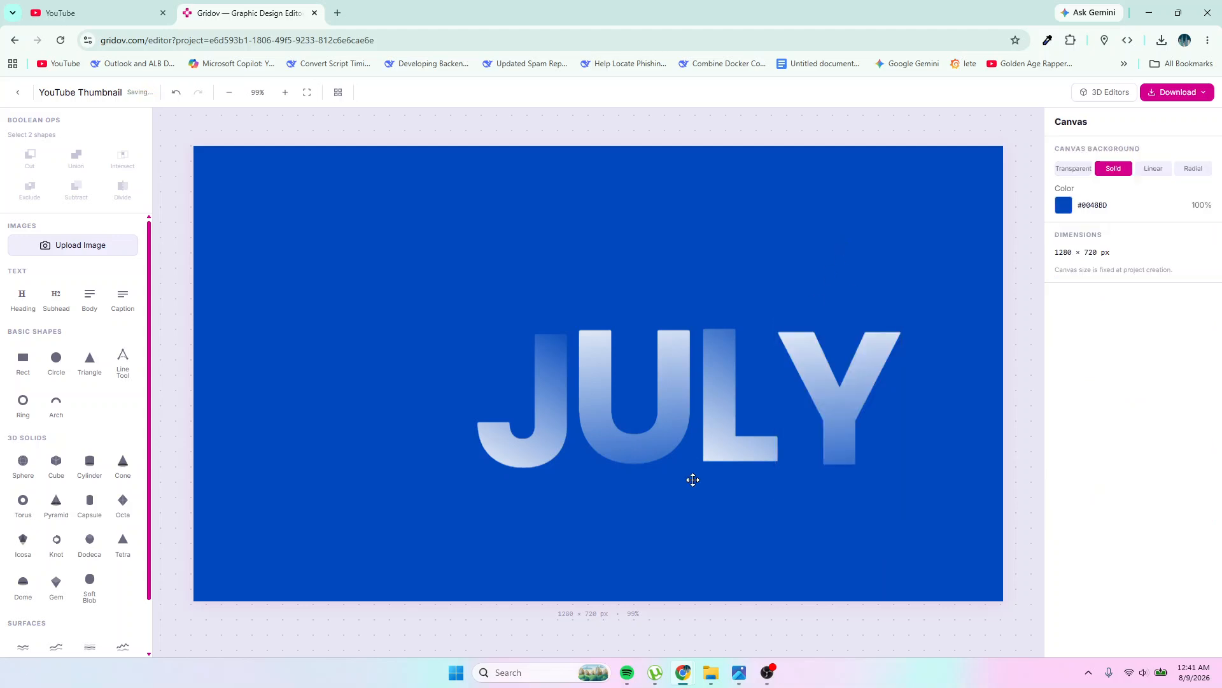
# Step: Scale the four JULY letters together down to about 571 × 286 px and centre them horizontally in the lower half of the canvas
pyautogui.moveTo(432, 292); pyautogui.dragTo(914, 513)
pyautogui.moveTo(723, 424); pyautogui.dragTo(626, 456)
pyautogui.moveTo(815, 329); pyautogui.dragTo(771, 398)
pyautogui.click(842, 350)
pyautogui.moveTo(319, 359); pyautogui.dragTo(762, 592)
pyautogui.moveTo(582, 468); pyautogui.dragTo(629, 469)
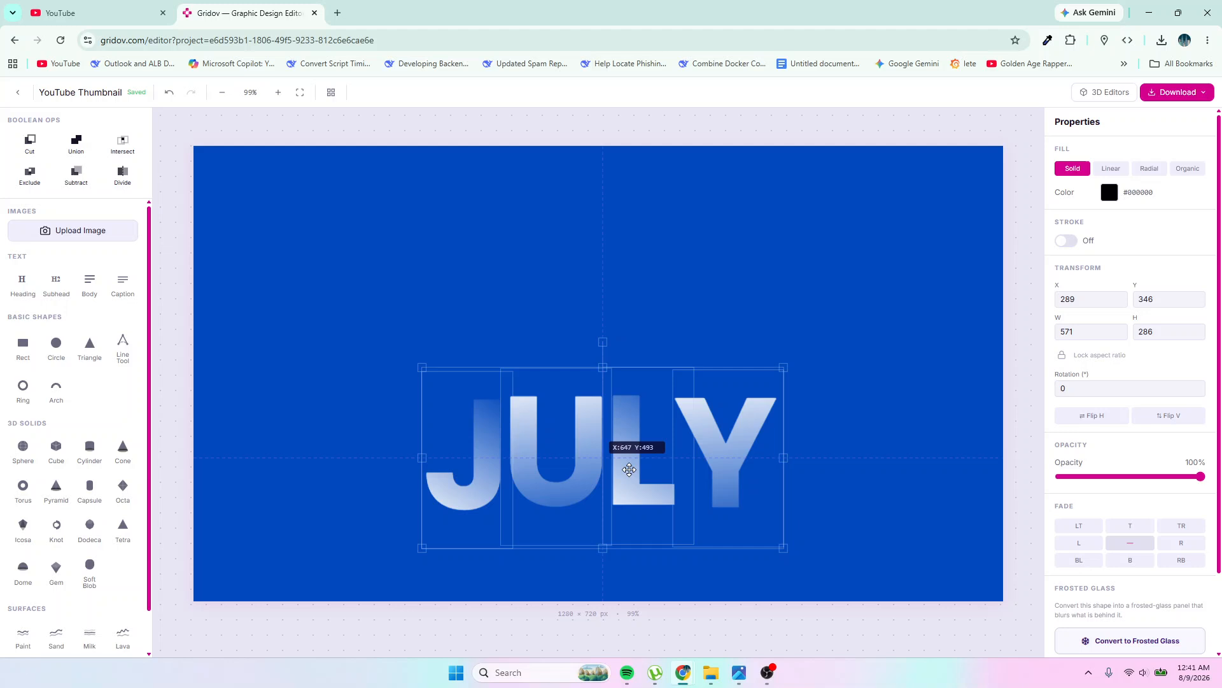
# Step: Upload the photo of the leaping female runner from the Desktop and remove its background
pyautogui.click(851, 338)
pyautogui.click(96, 247)
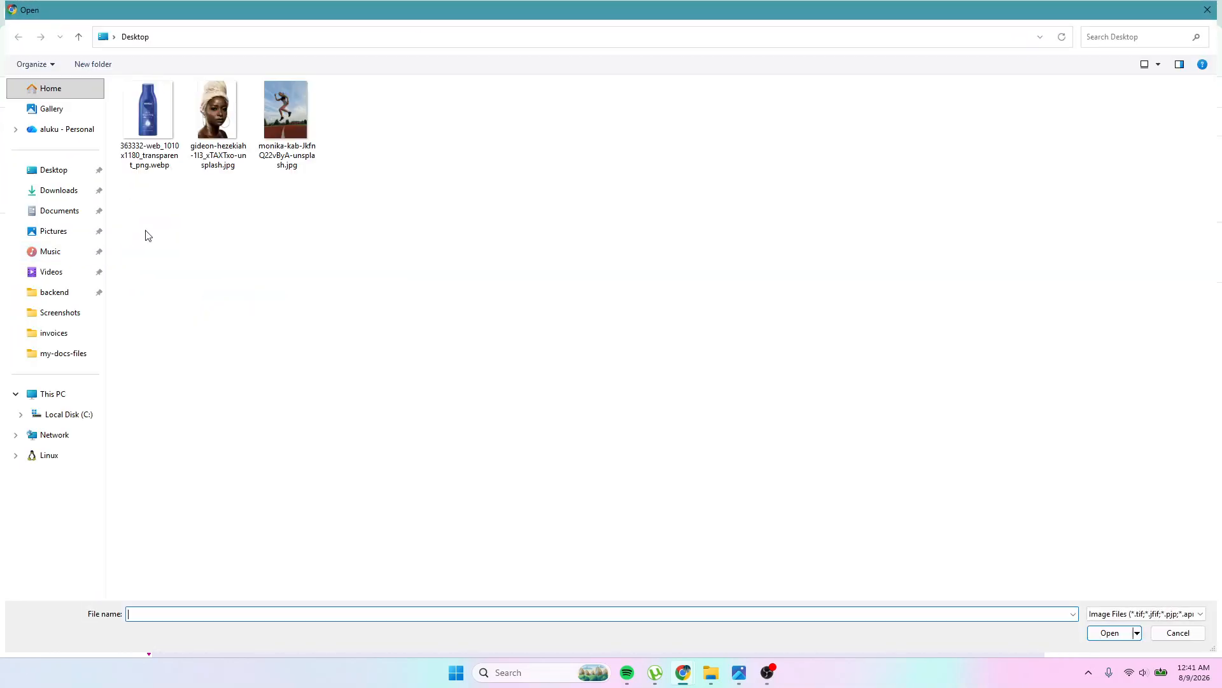
pyautogui.click(280, 116)
pyautogui.click(1109, 633)
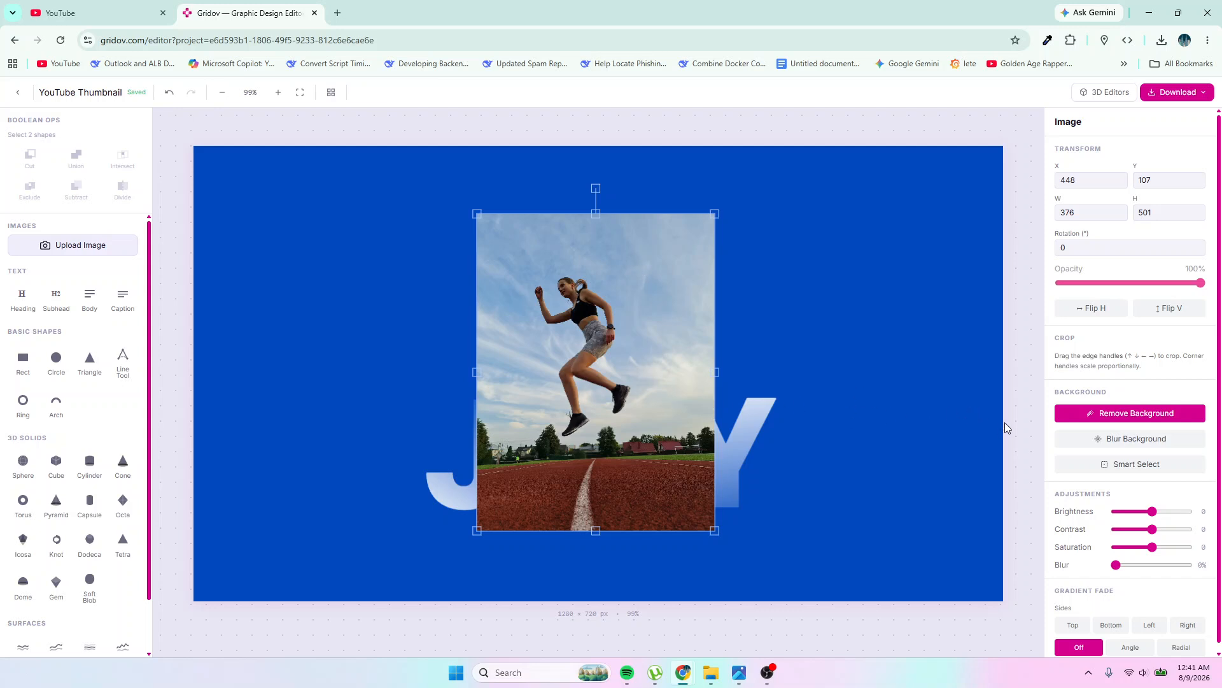
pyautogui.click(1134, 416)
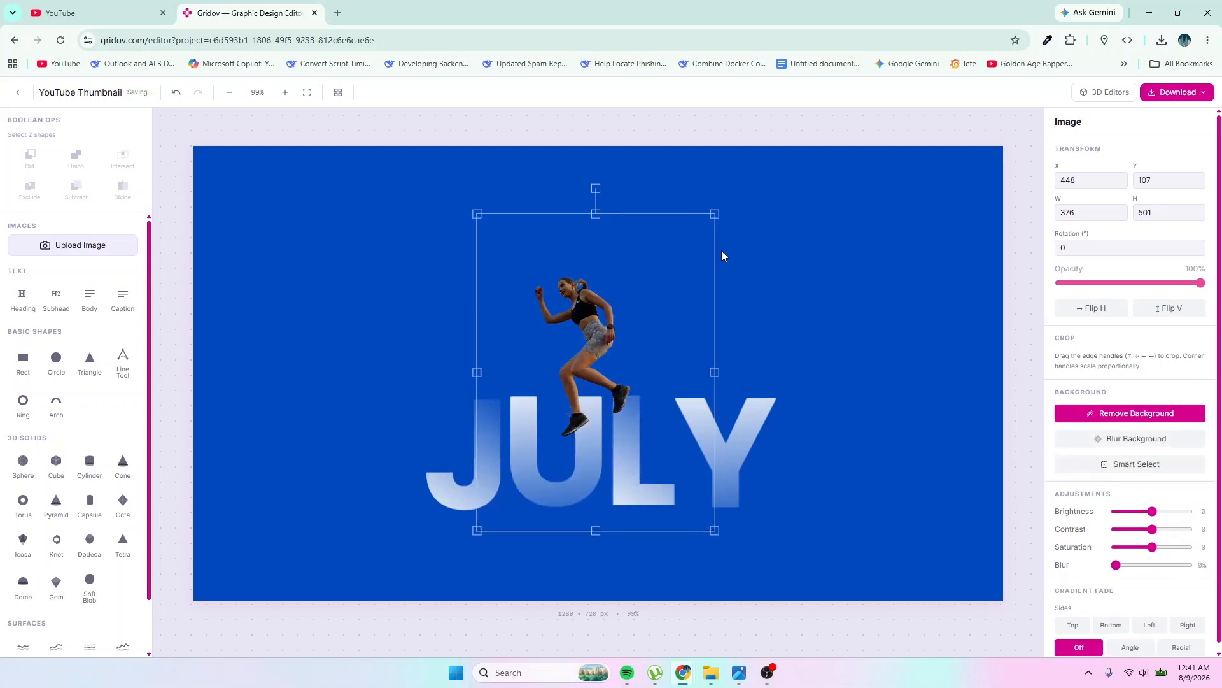
# Step: Crop the runner image on all four sides so its frame fits closely around the figure
pyautogui.moveTo(718, 371); pyautogui.dragTo(635, 372)
pyautogui.moveTo(560, 535); pyautogui.dragTo(584, 441)
pyautogui.moveTo(478, 325); pyautogui.dragTo(536, 326)
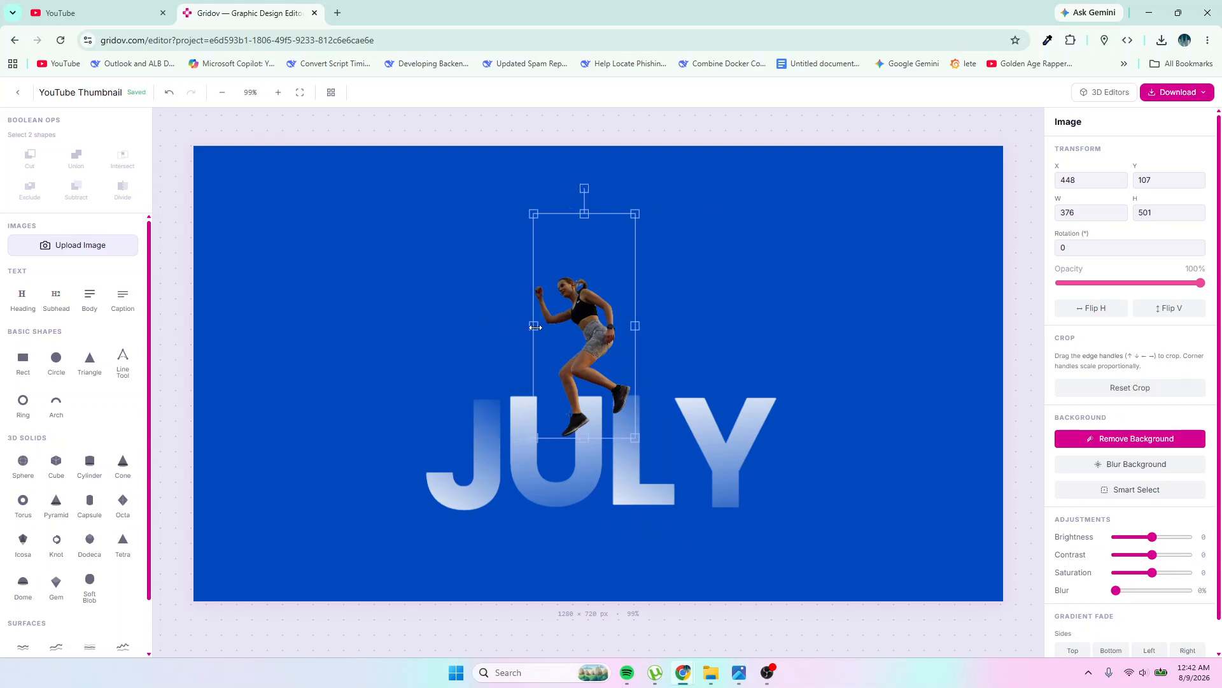
pyautogui.moveTo(586, 215); pyautogui.dragTo(587, 270)
pyautogui.click(722, 304)
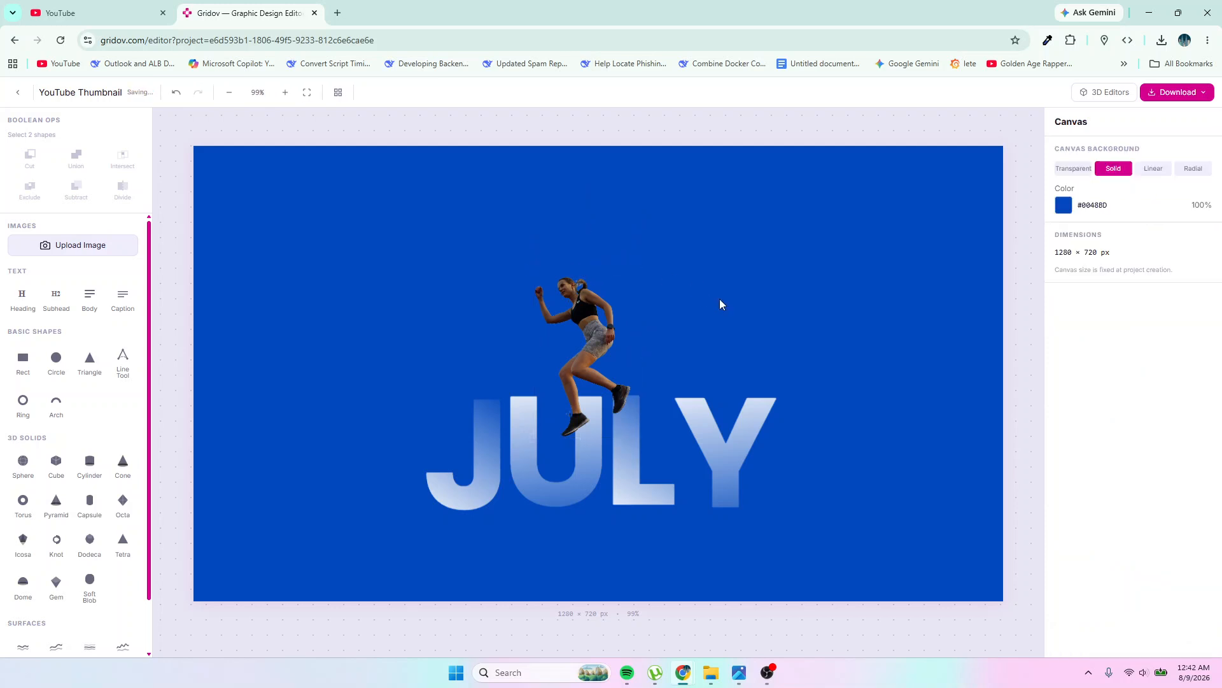
# Step: Enlarge the cropped runner to about 199 × 329 px and move it up over the letters U and L
pyautogui.click(615, 395)
pyautogui.moveTo(635, 438); pyautogui.dragTo(659, 477)
pyautogui.moveTo(607, 316); pyautogui.dragTo(605, 288)
# Step: Check the reference design and bring the letters U and Y to the front, above the runner
pyautogui.click(740, 673)
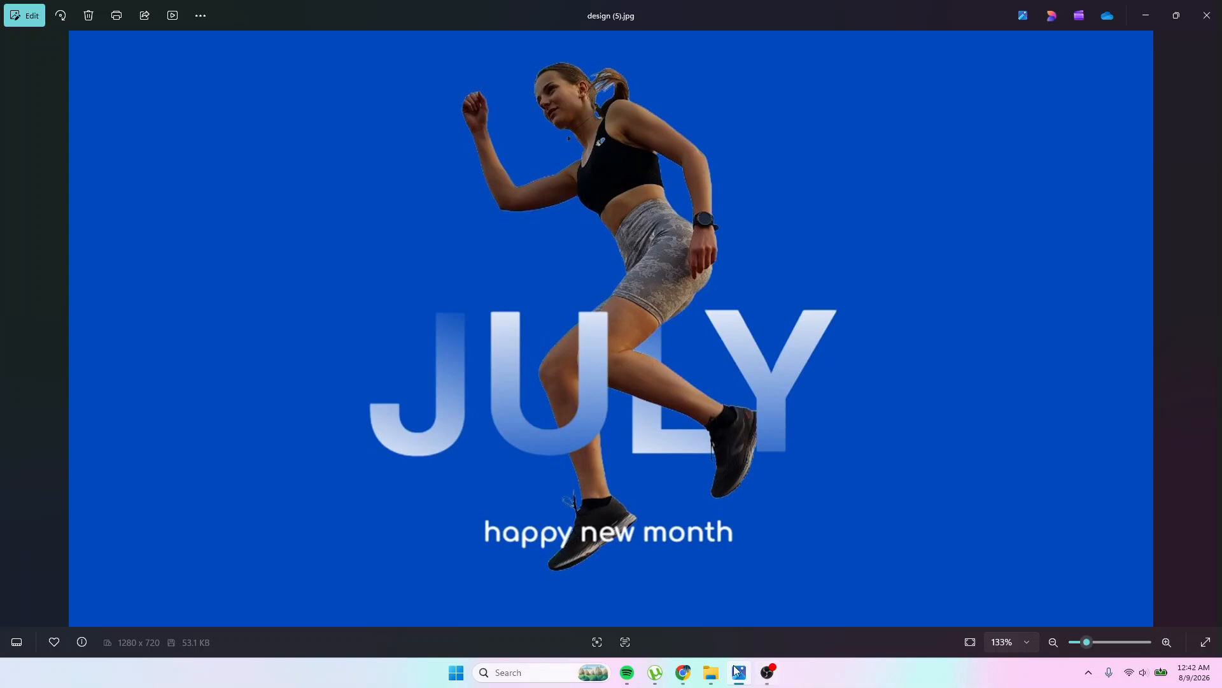
pyautogui.moveTo(689, 674)
pyautogui.click(615, 610)
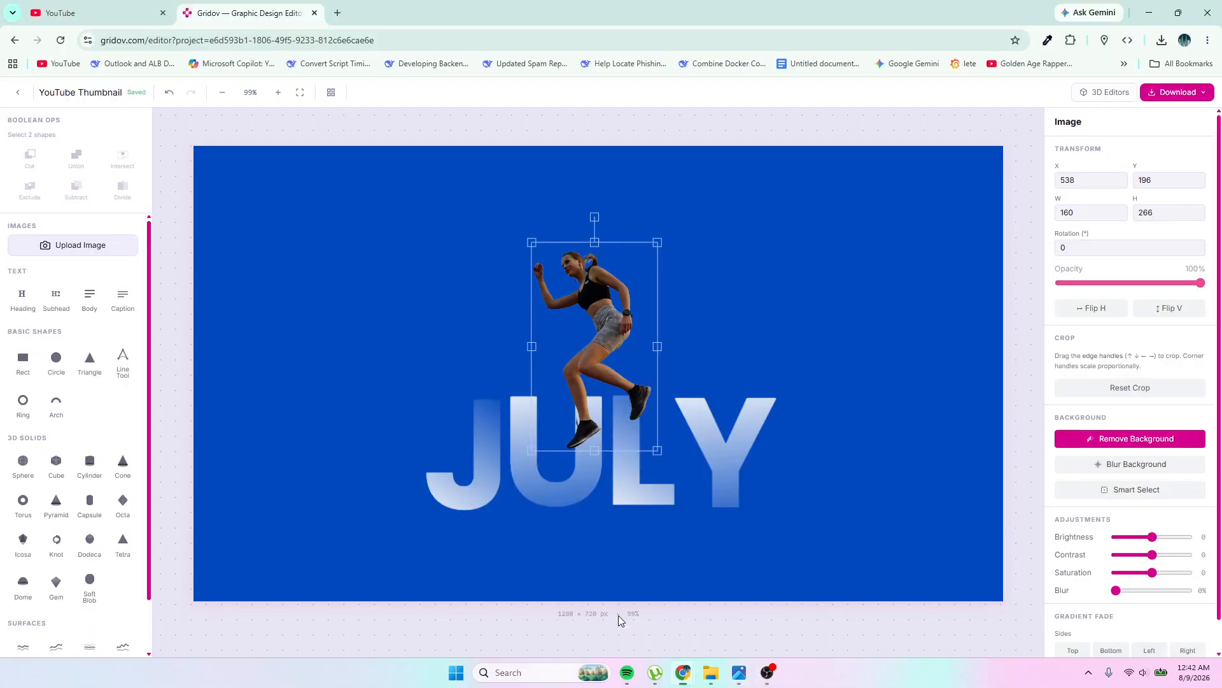
pyautogui.click(549, 500)
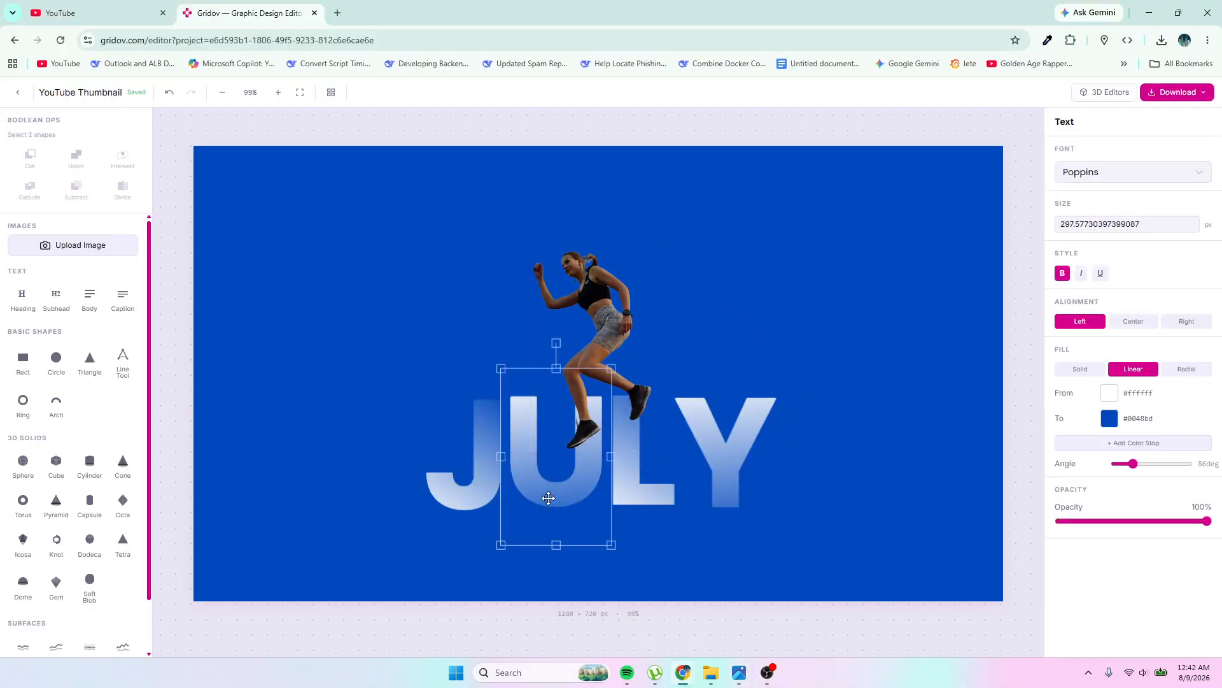
pyautogui.rightClick(548, 498)
pyautogui.click(572, 507)
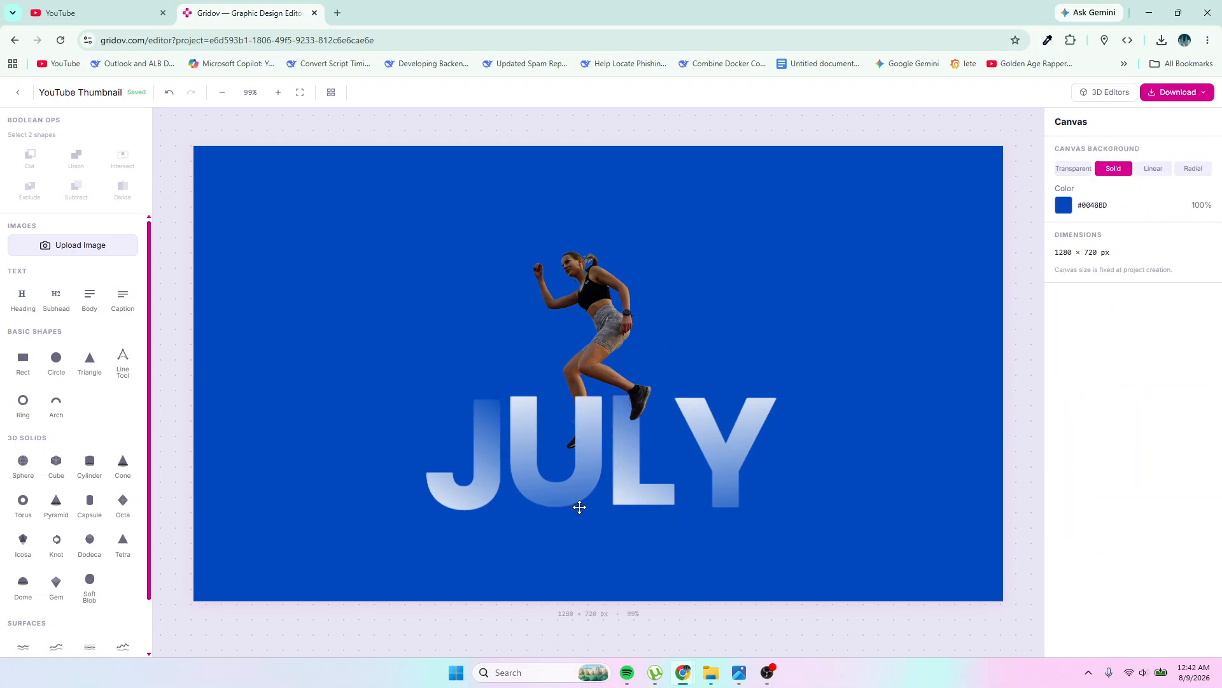
pyautogui.click(725, 449)
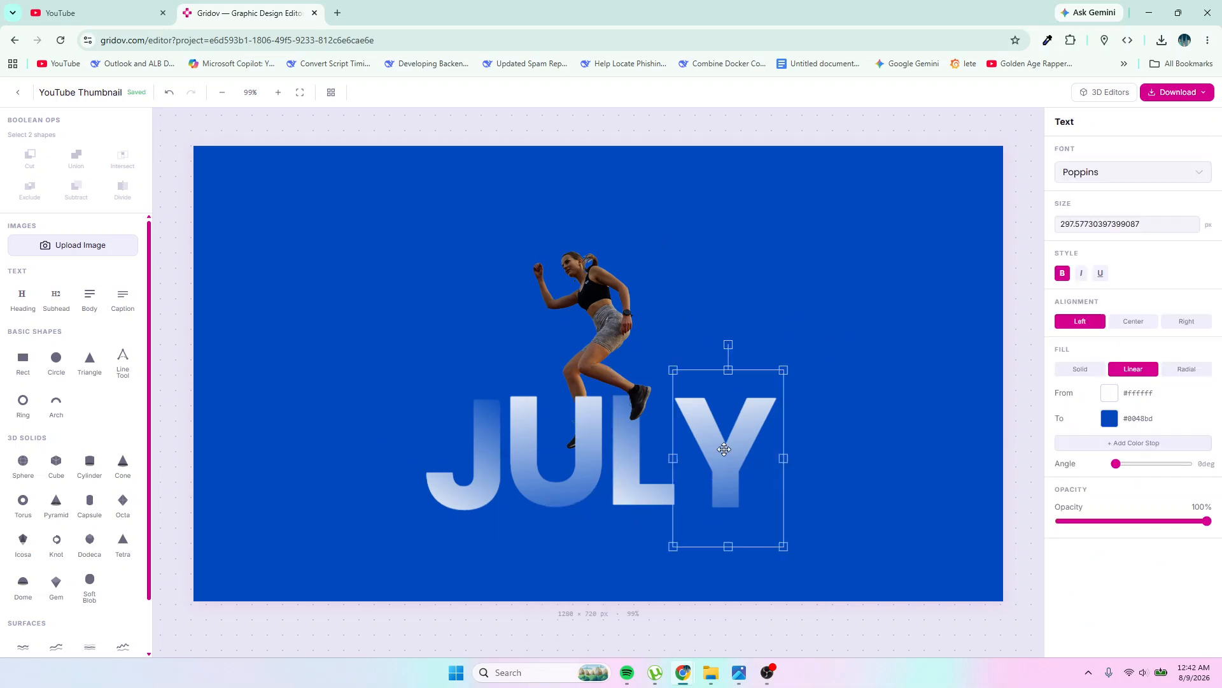
pyautogui.rightClick(724, 450)
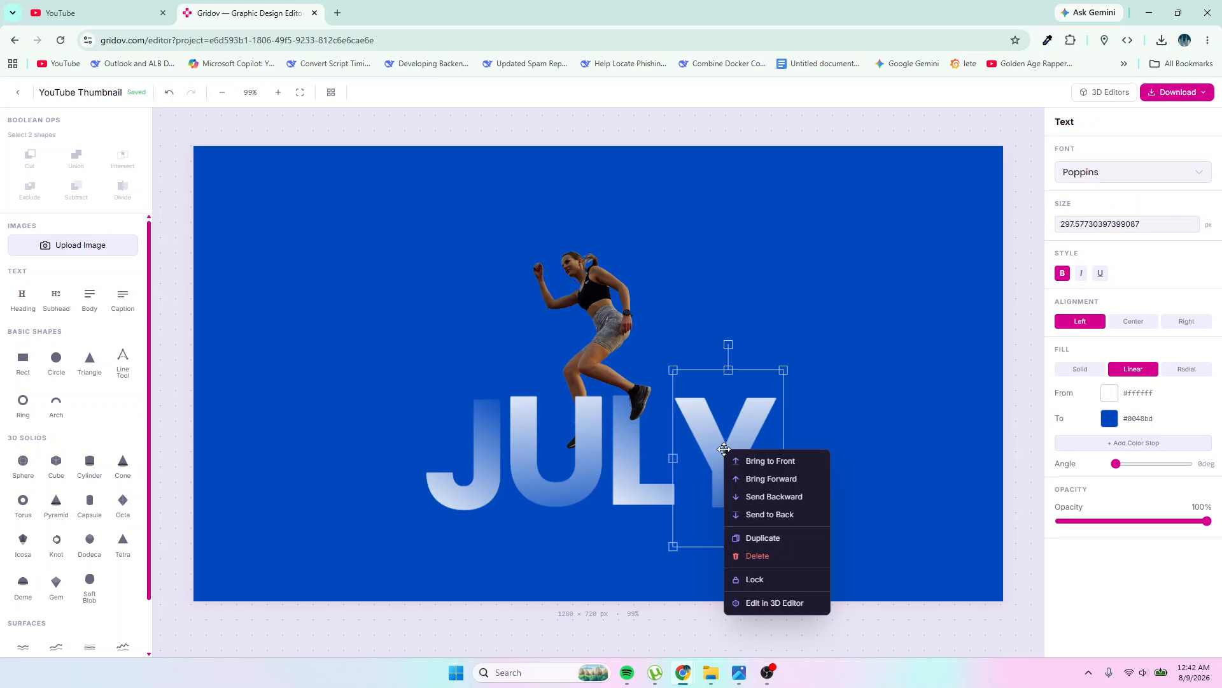
pyautogui.click(756, 461)
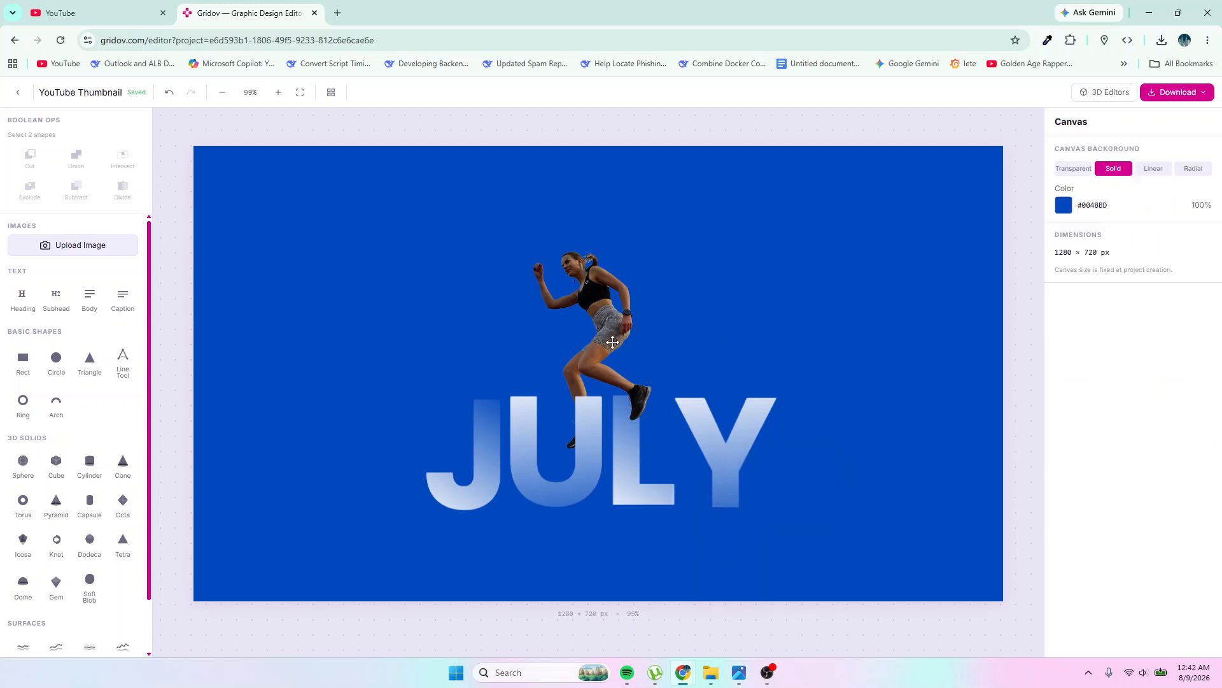
# Step: Enlarge the runner to most of the canvas height and centre it at about X 657, Y 309 over JULY
pyautogui.click(600, 320)
pyautogui.moveTo(657, 240); pyautogui.dragTo(847, 153)
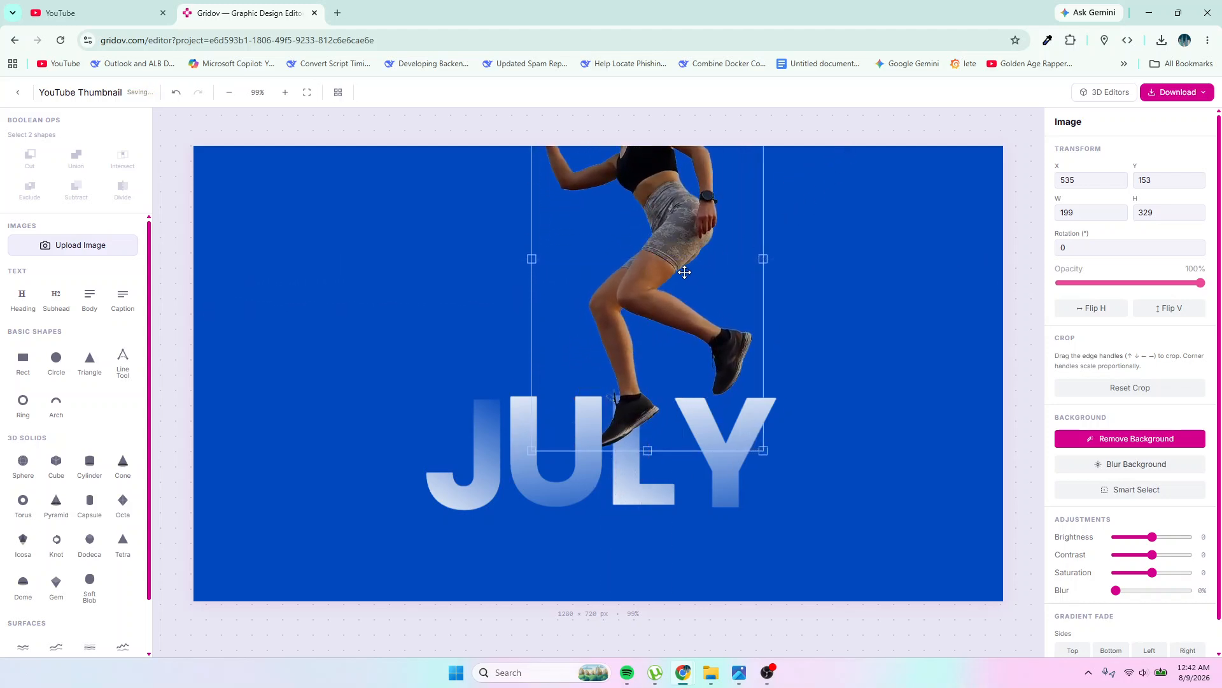
pyautogui.moveTo(694, 230); pyautogui.dragTo(658, 311)
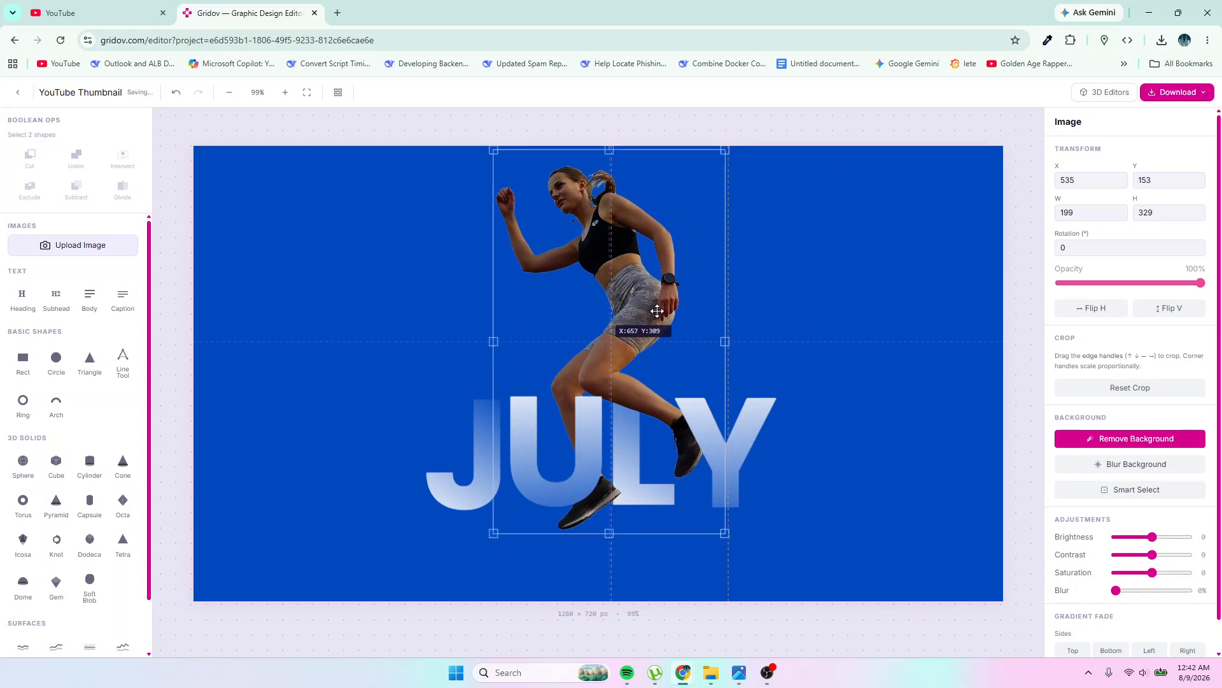
pyautogui.click(739, 672)
pyautogui.click(737, 675)
# Step: Enlarge the runner slightly more and centre it at about X 664, Y 353, comparing with the reference design
pyautogui.moveTo(621, 292); pyautogui.dragTo(618, 331)
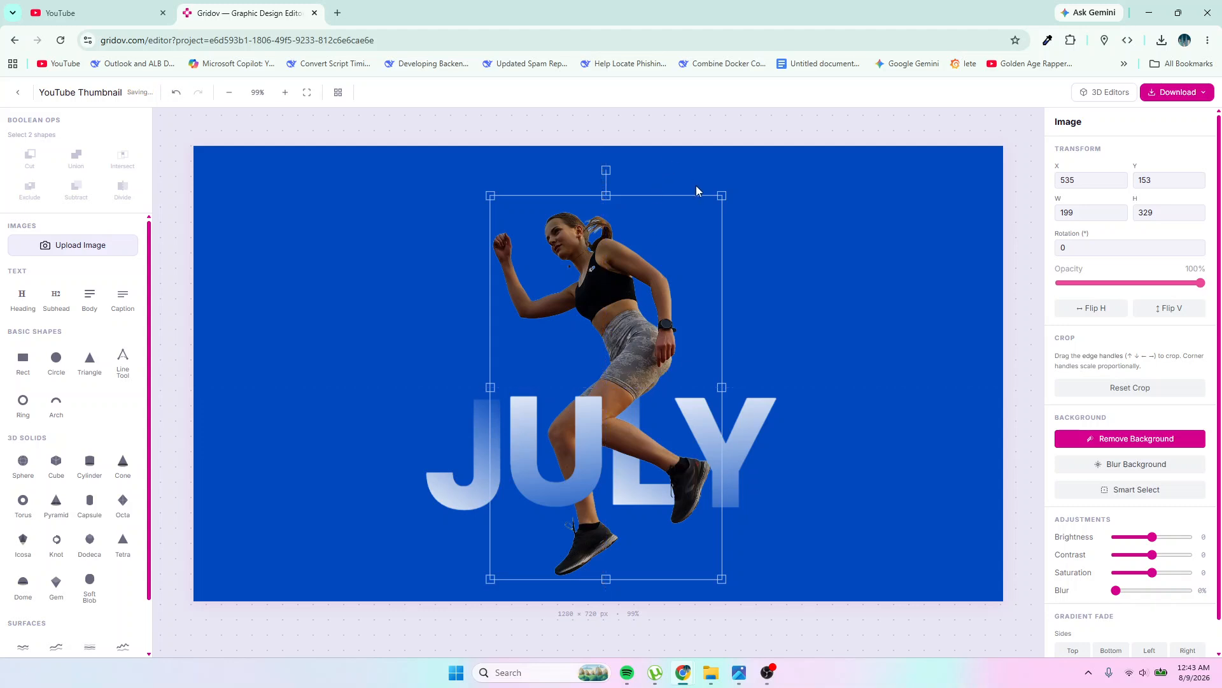
pyautogui.moveTo(721, 196); pyautogui.dragTo(732, 179)
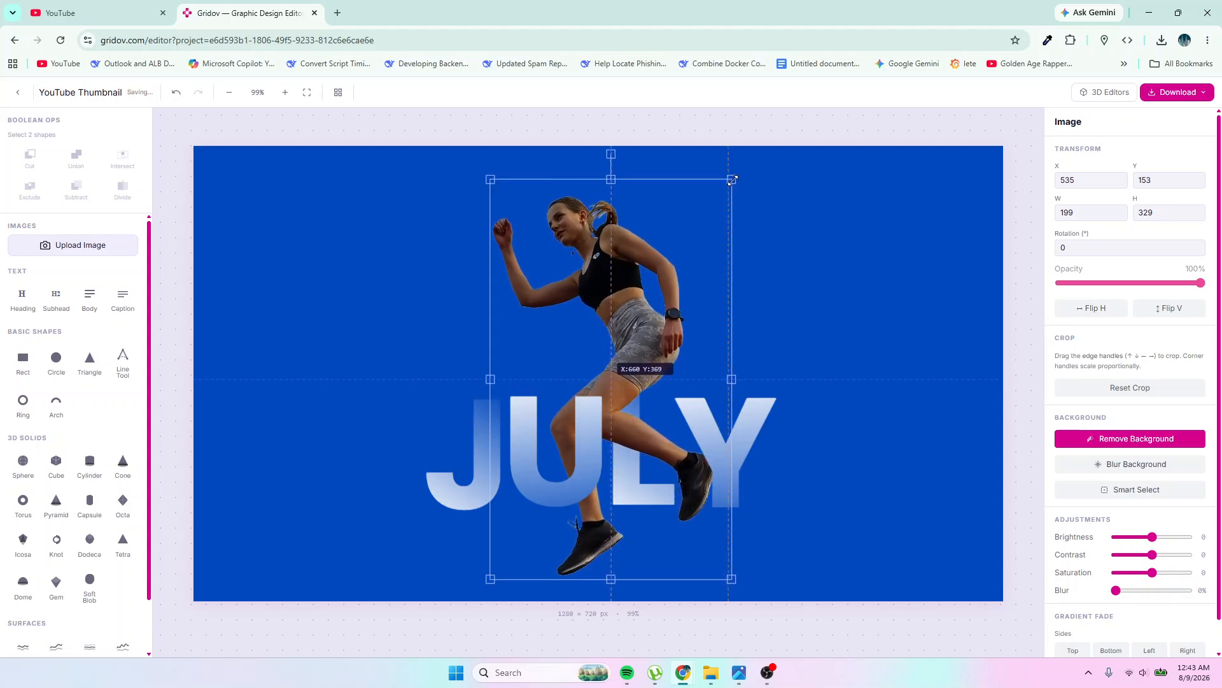
pyautogui.moveTo(665, 261); pyautogui.dragTo(668, 251)
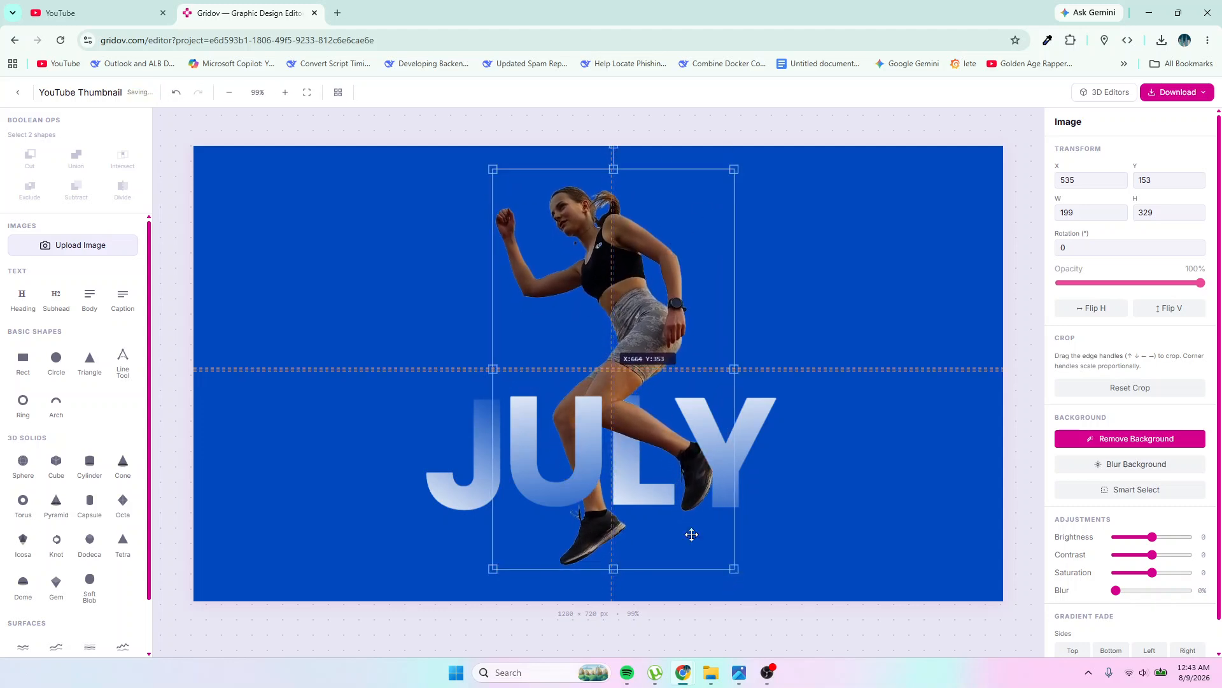
pyautogui.click(738, 675)
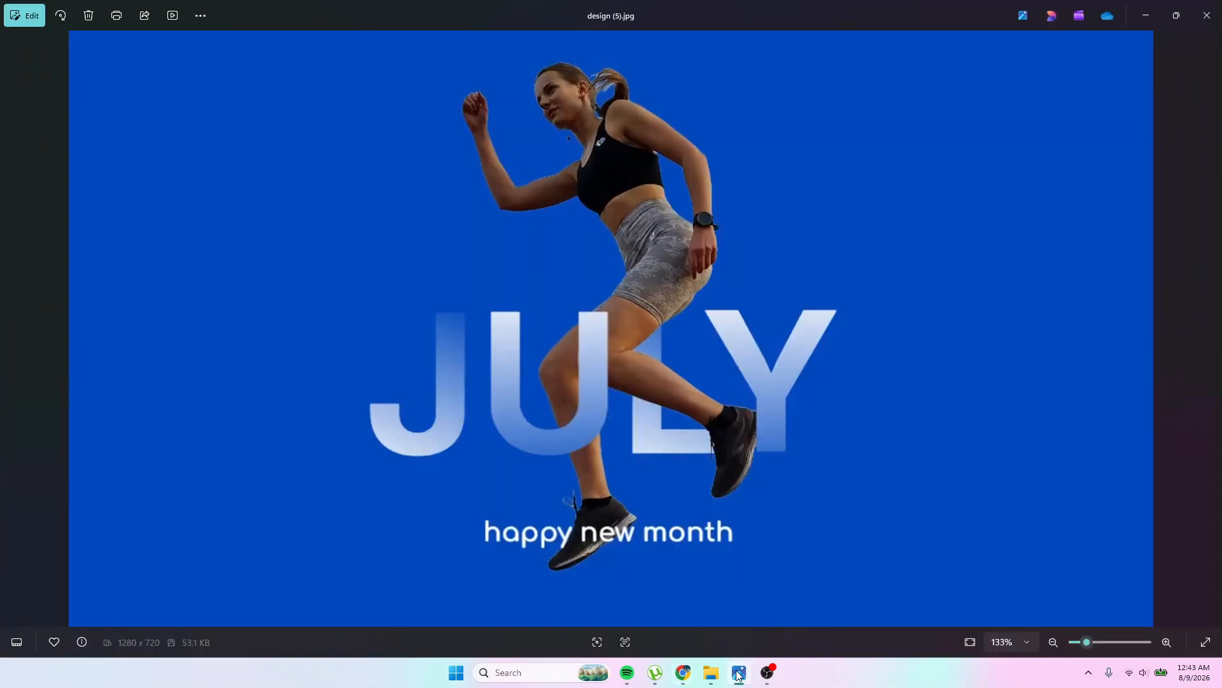
pyautogui.click(737, 675)
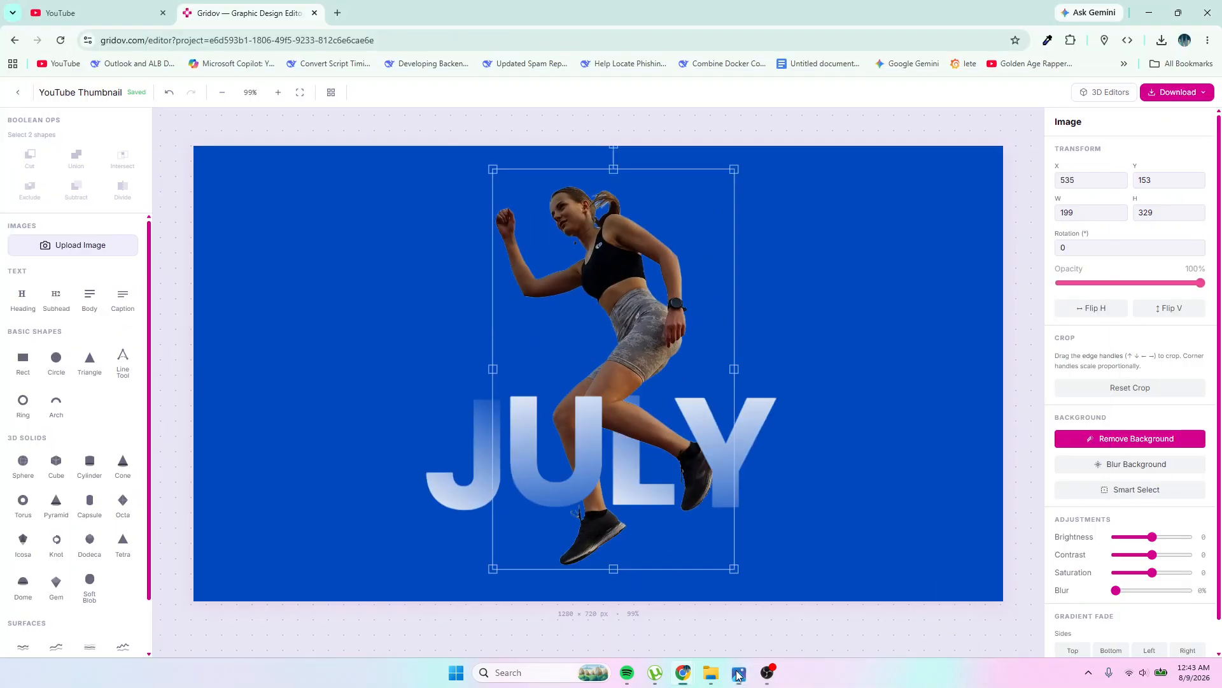
pyautogui.click(909, 278)
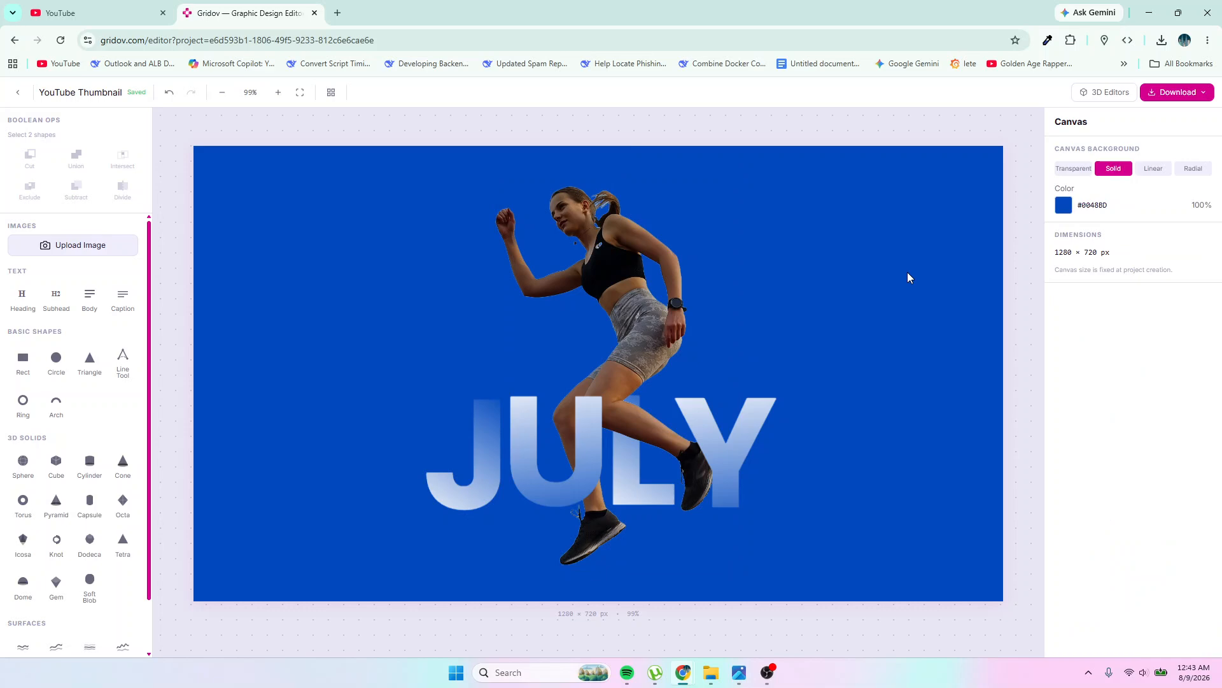
# Step: Add a subheading text and place it beneath JULY, centred at about X 659, Y 653
pyautogui.click(737, 673)
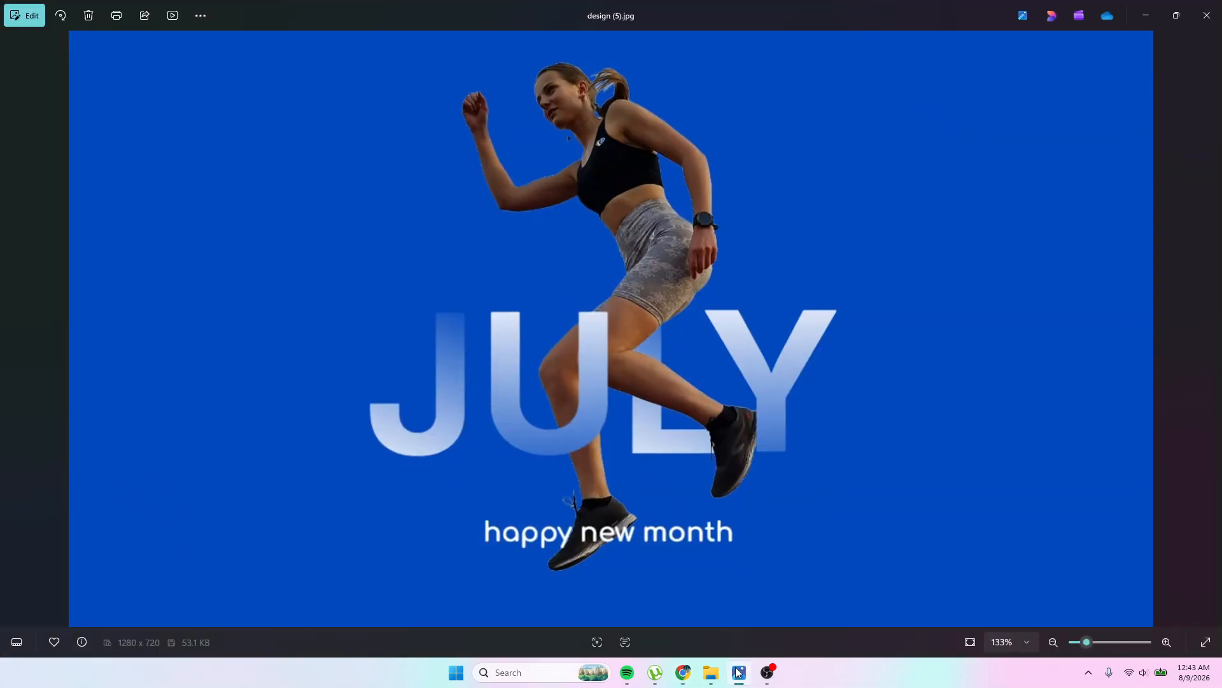
pyautogui.click(737, 673)
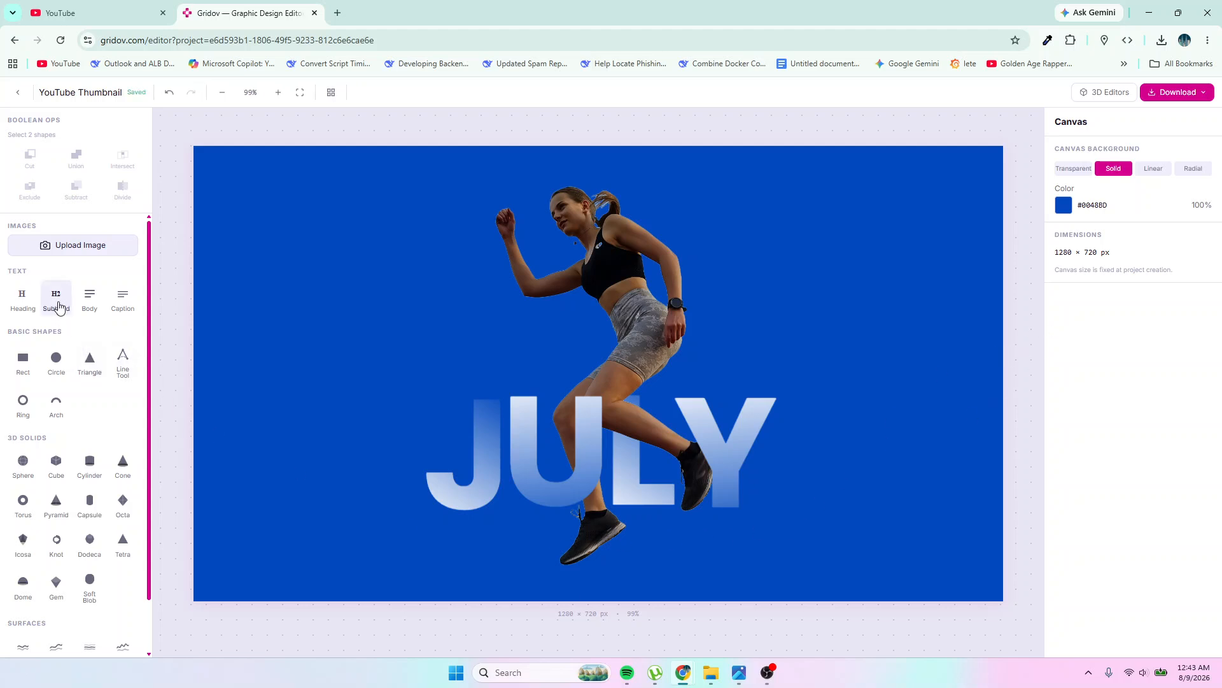
pyautogui.click(56, 297)
pyautogui.moveTo(628, 370); pyautogui.dragTo(644, 558)
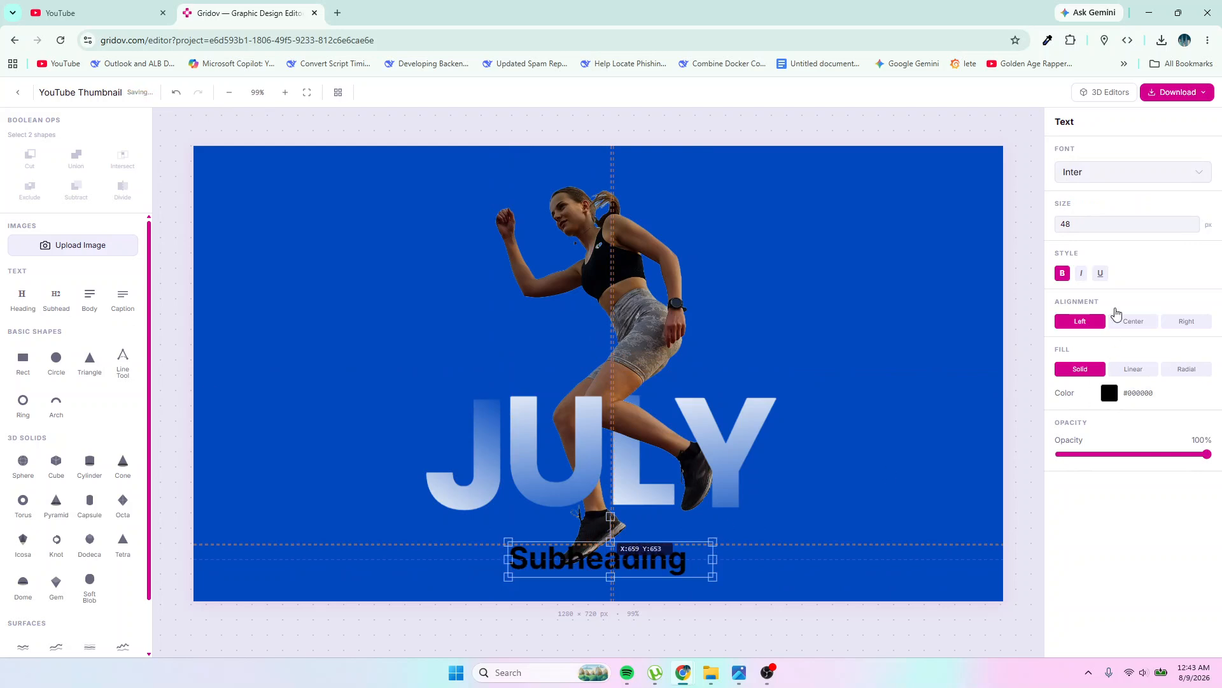
# Step: Set the subheading's font to Comfortaa and its fill colour to white (#ffffff)
pyautogui.click(1118, 174)
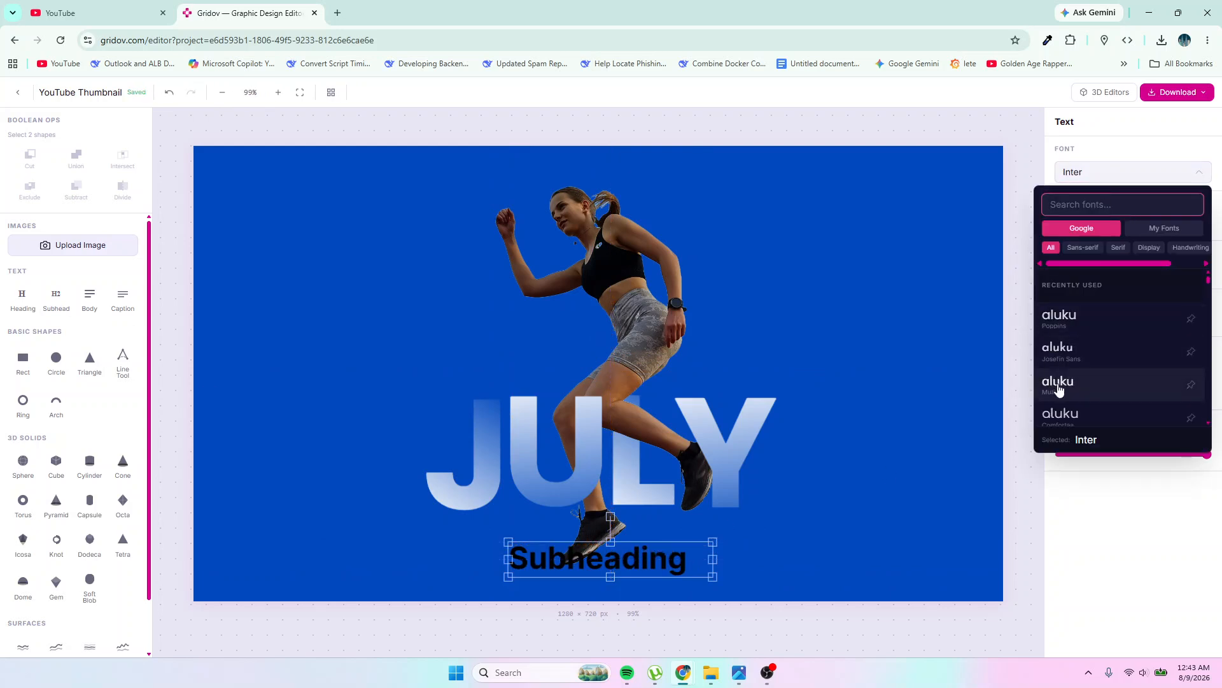
pyautogui.scroll(-2, 1073, 381)
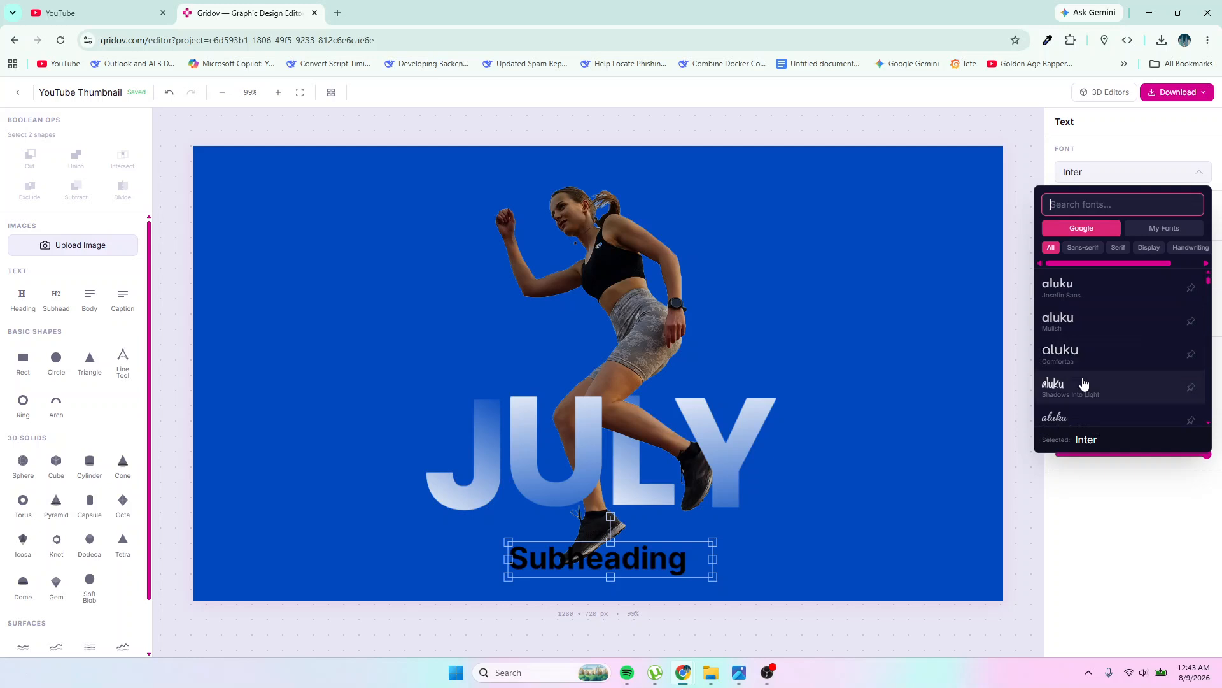
pyautogui.click(1075, 357)
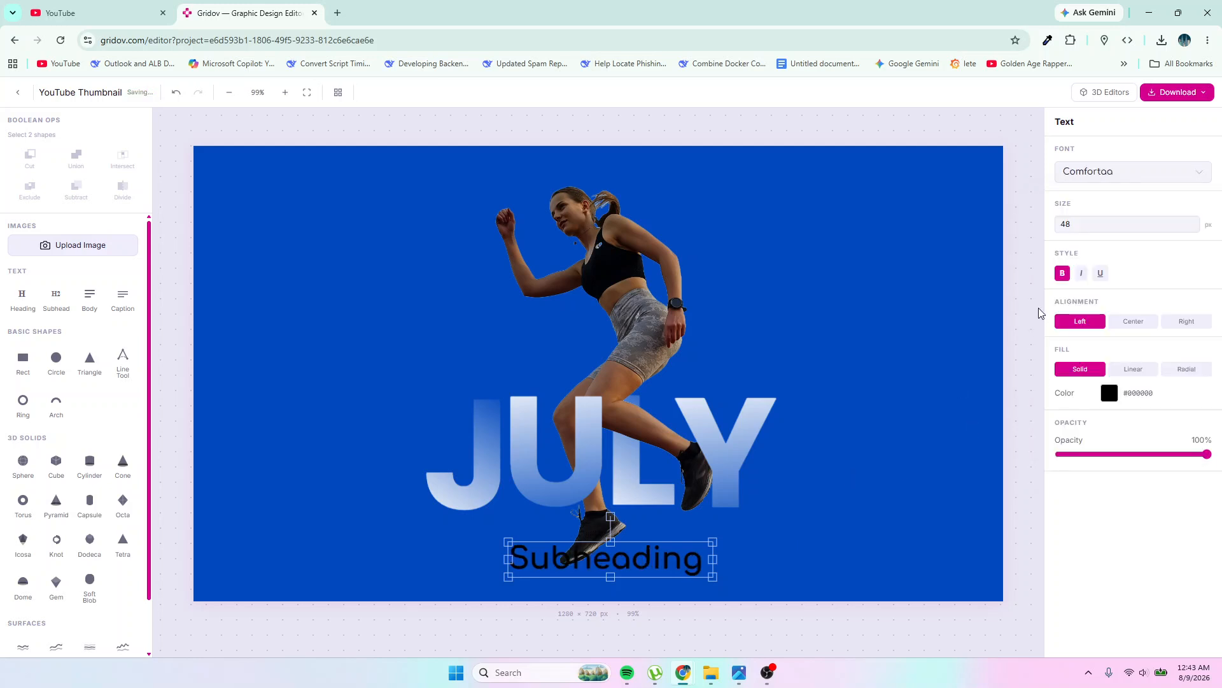
pyautogui.click(1109, 392)
pyautogui.moveTo(956, 489)
pyautogui.mouseDown()
pyautogui.moveTo(956, 392)
pyautogui.moveTo(943, 373)
pyautogui.mouseUp()
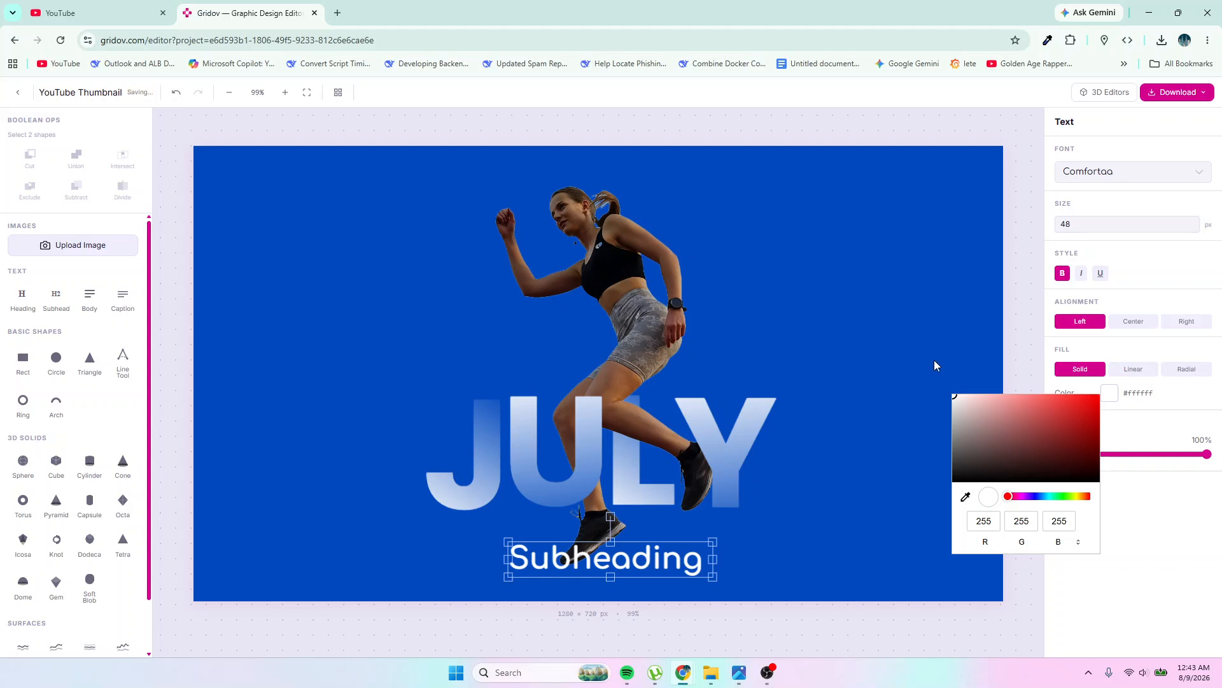
# Step: Replace the subheading's text with "Happy new month" and nudge it slightly to the right beneath JULY
pyautogui.doubleClick(707, 558)
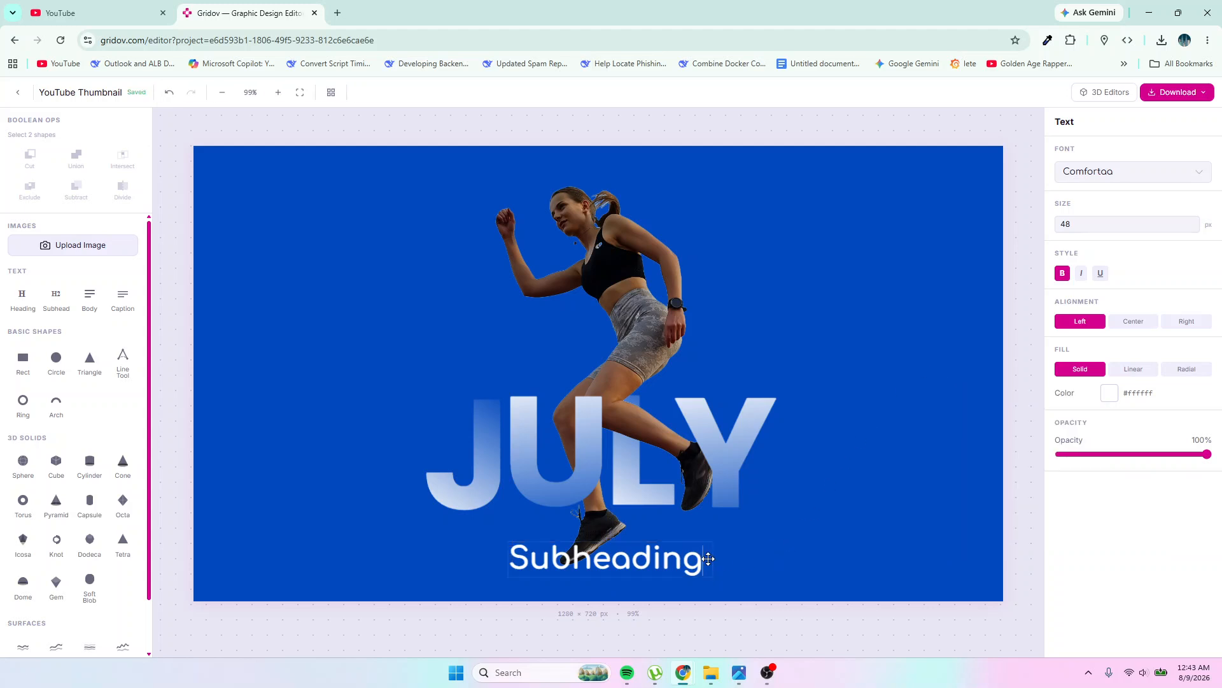
pyautogui.press('BackSpace')
pyautogui.press('BackSpace')
pyautogui.press('BackSpace')
pyautogui.press('BackSpace')
pyautogui.press('BackSpace')
pyautogui.press('BackSpace')
pyautogui.press('BackSpace')
pyautogui.press('BackSpace')
pyautogui.press('BackSpace')
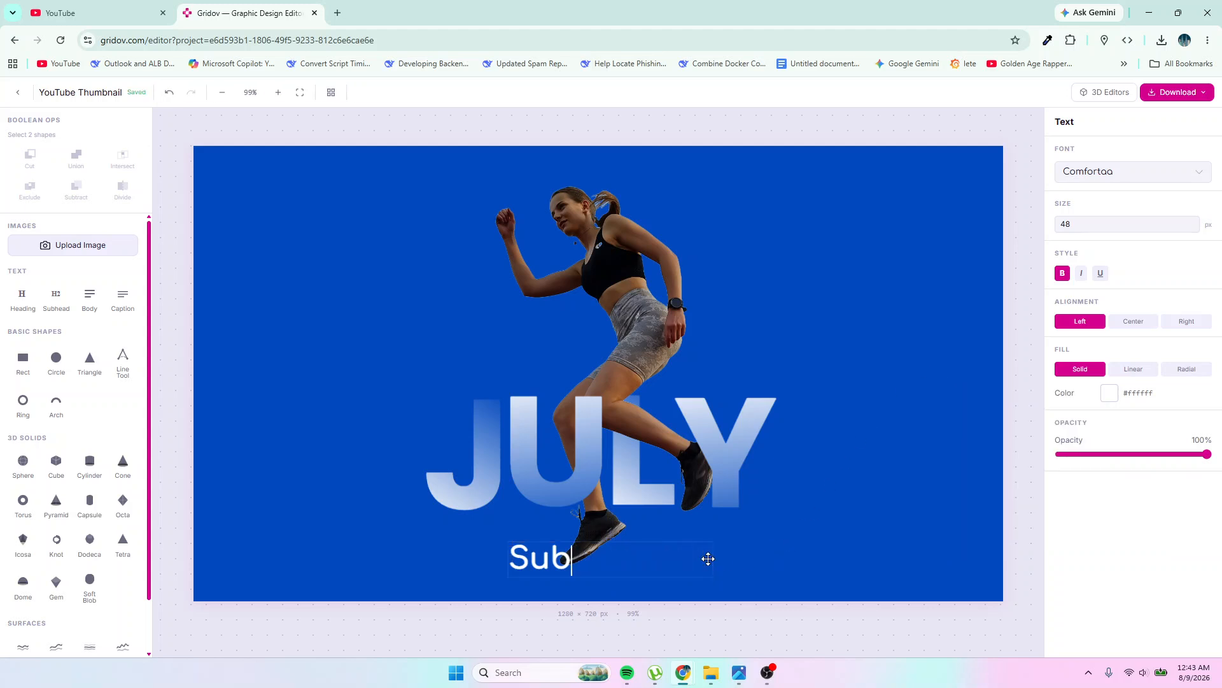
pyautogui.press('BackSpace')
pyautogui.write('welco')
pyautogui.press('BackSpace')
pyautogui.press('BackSpace')
pyautogui.press('BackSpace')
pyautogui.press('BackSpace')
pyautogui.press('BackSpace')
pyautogui.write('H')
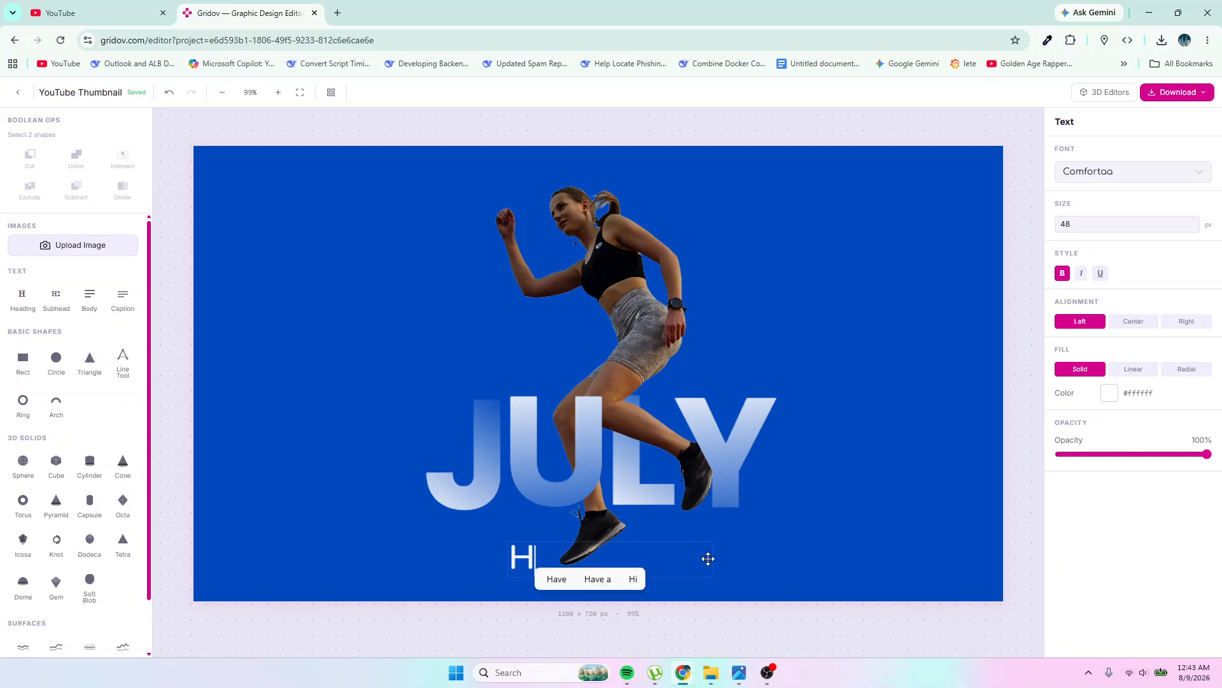
pyautogui.write('appy ')
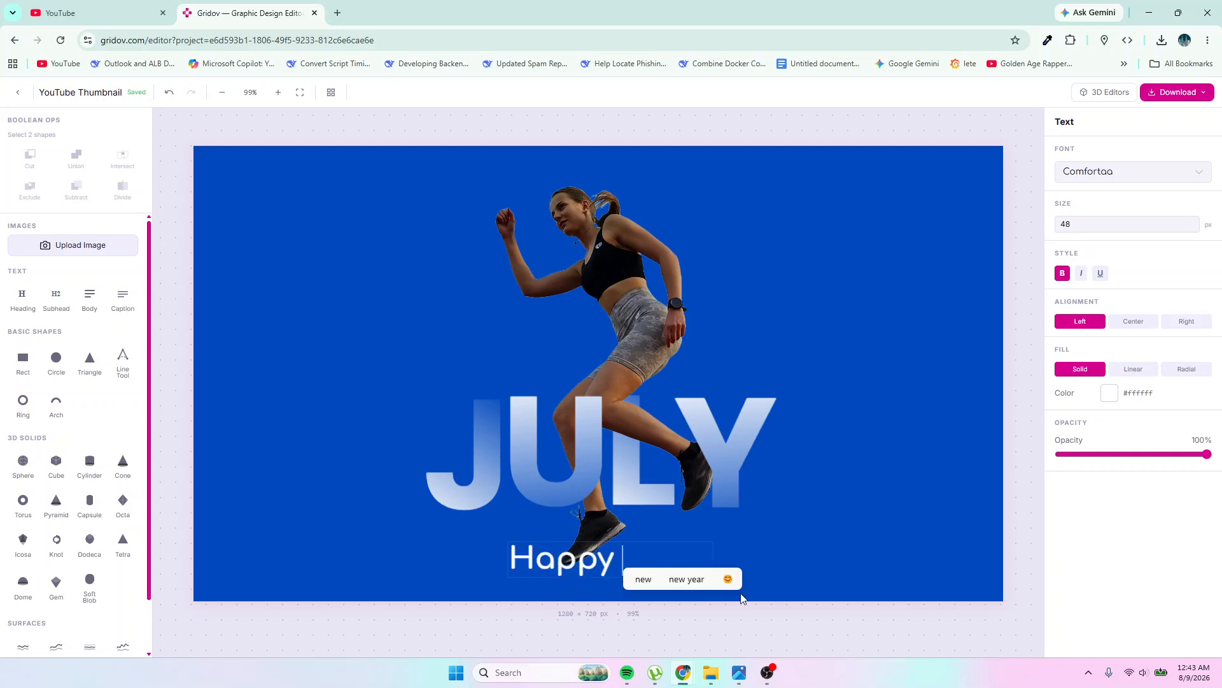
pyautogui.write('new month')
pyautogui.click(775, 532)
pyautogui.moveTo(694, 563)
pyautogui.mouseDown()
pyautogui.moveTo(737, 576)
pyautogui.moveTo(832, 560)
pyautogui.moveTo(705, 562)
pyautogui.mouseUp()
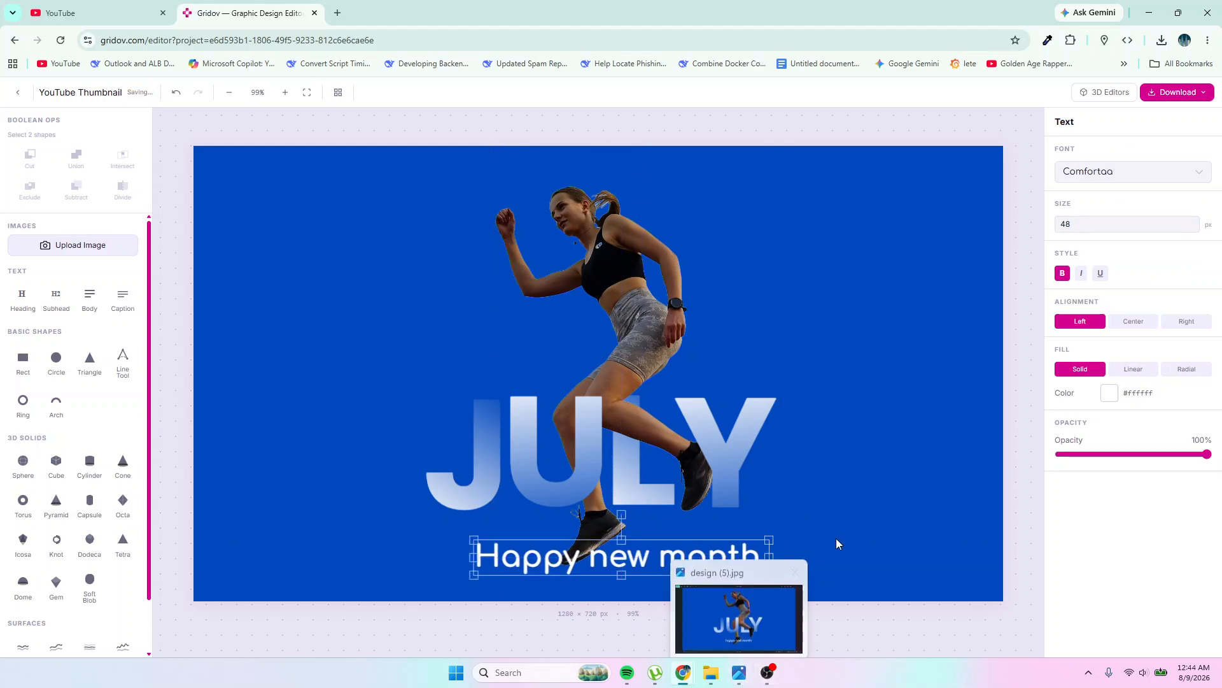
pyautogui.click(843, 509)
# Step: Check the greeting in the reference design and change its capital H to lowercase so it reads "happy new month"
pyautogui.click(739, 673)
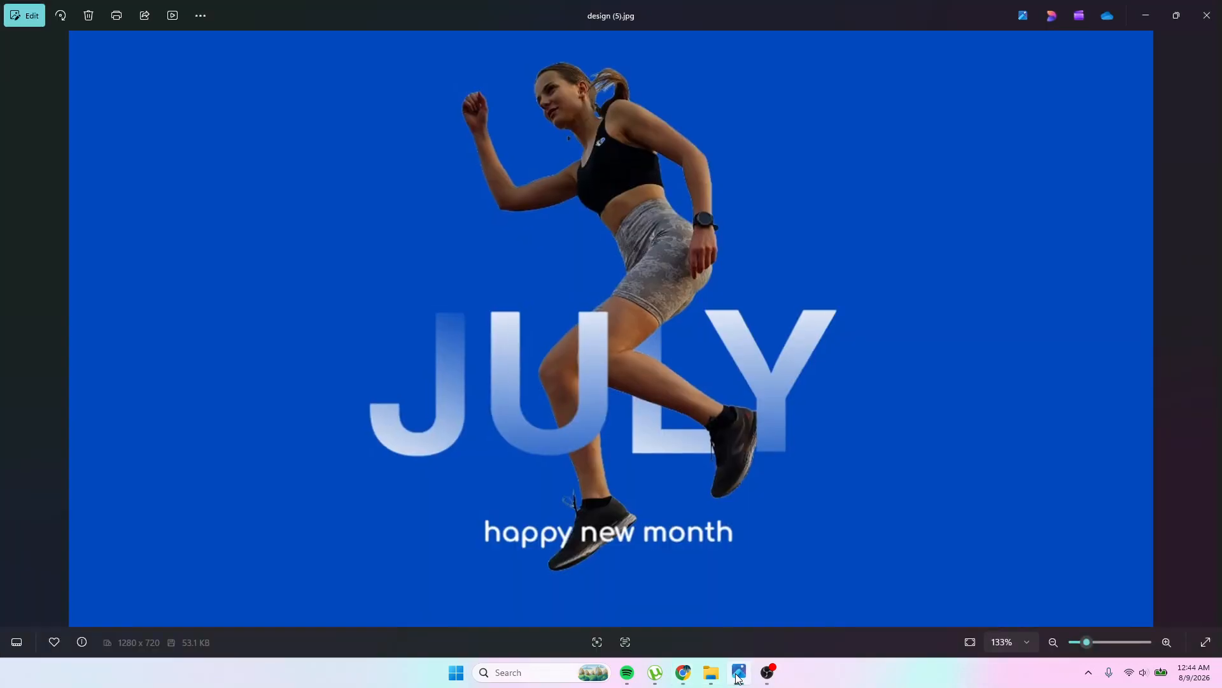
pyautogui.click(738, 674)
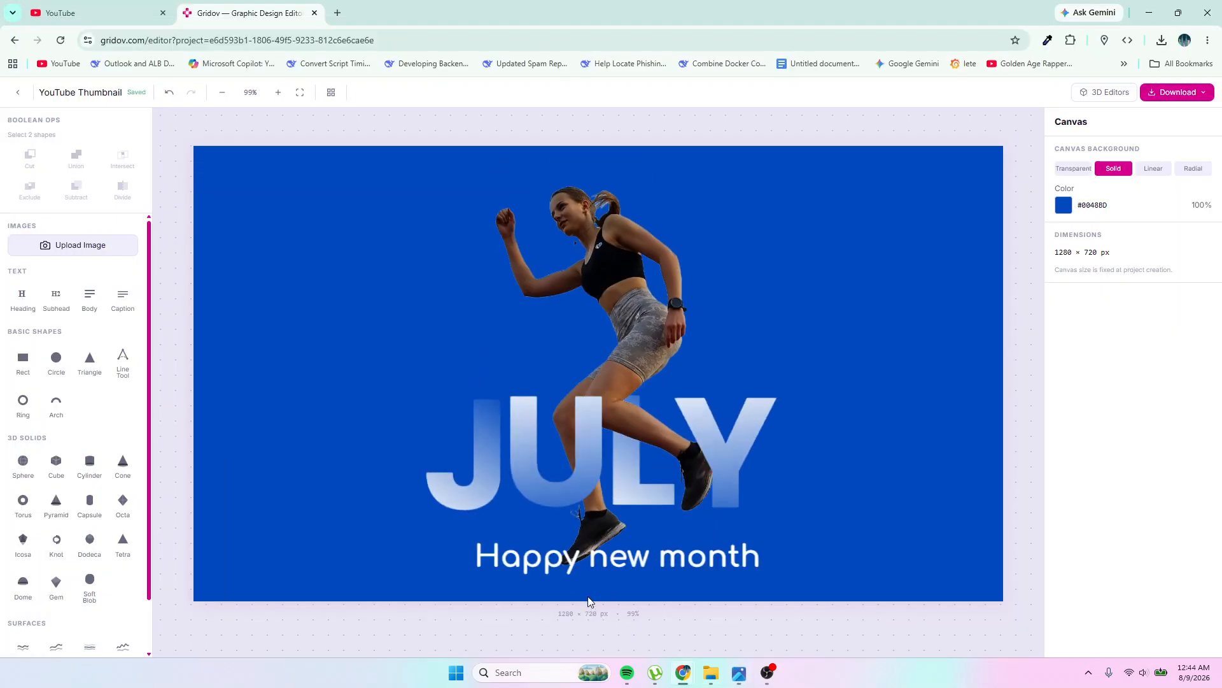
pyautogui.click(509, 561)
pyautogui.click(499, 549)
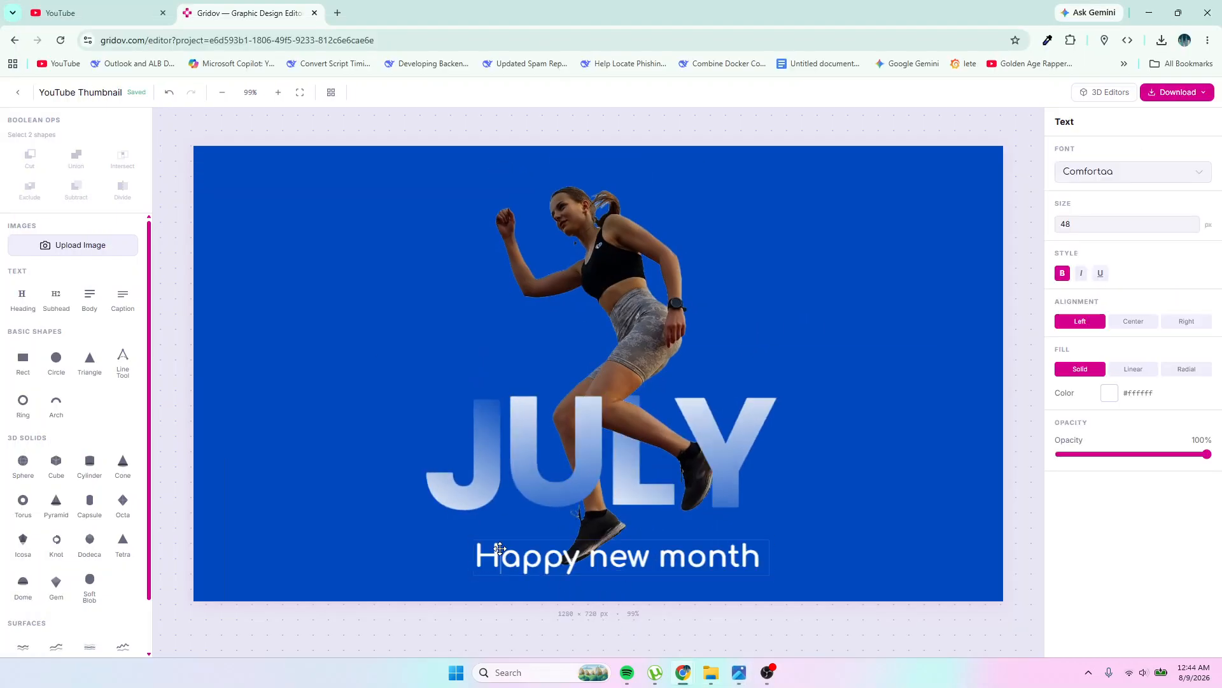
pyautogui.press('BackSpace')
pyautogui.write('h')
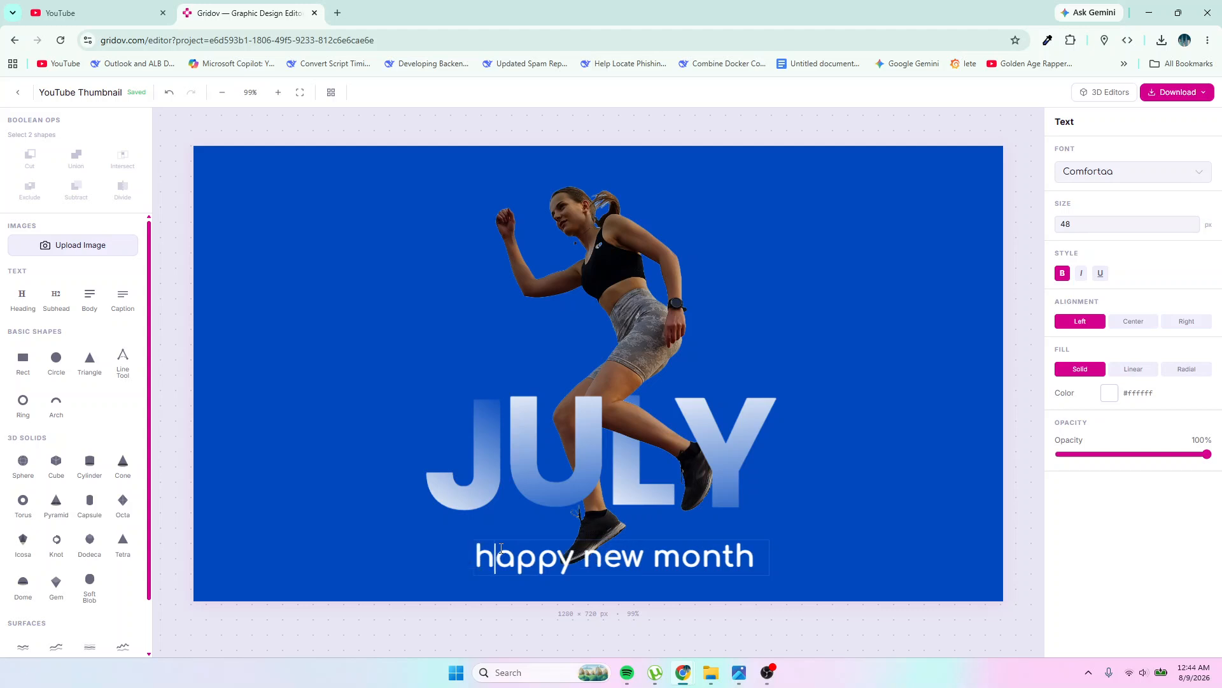
pyautogui.click(845, 528)
# Step: Enlarge the greeting to a font size of about 52 px and widen its text box so the words stay on one line
pyautogui.click(740, 557)
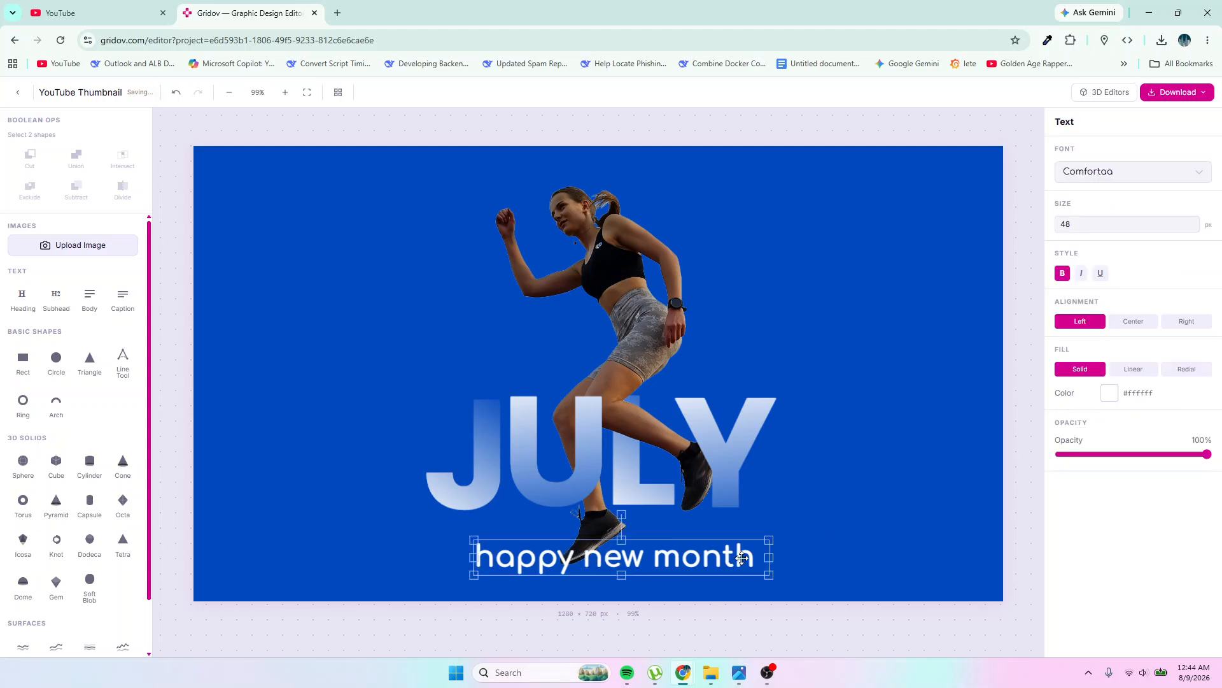
pyautogui.moveTo(779, 554); pyautogui.dragTo(775, 527)
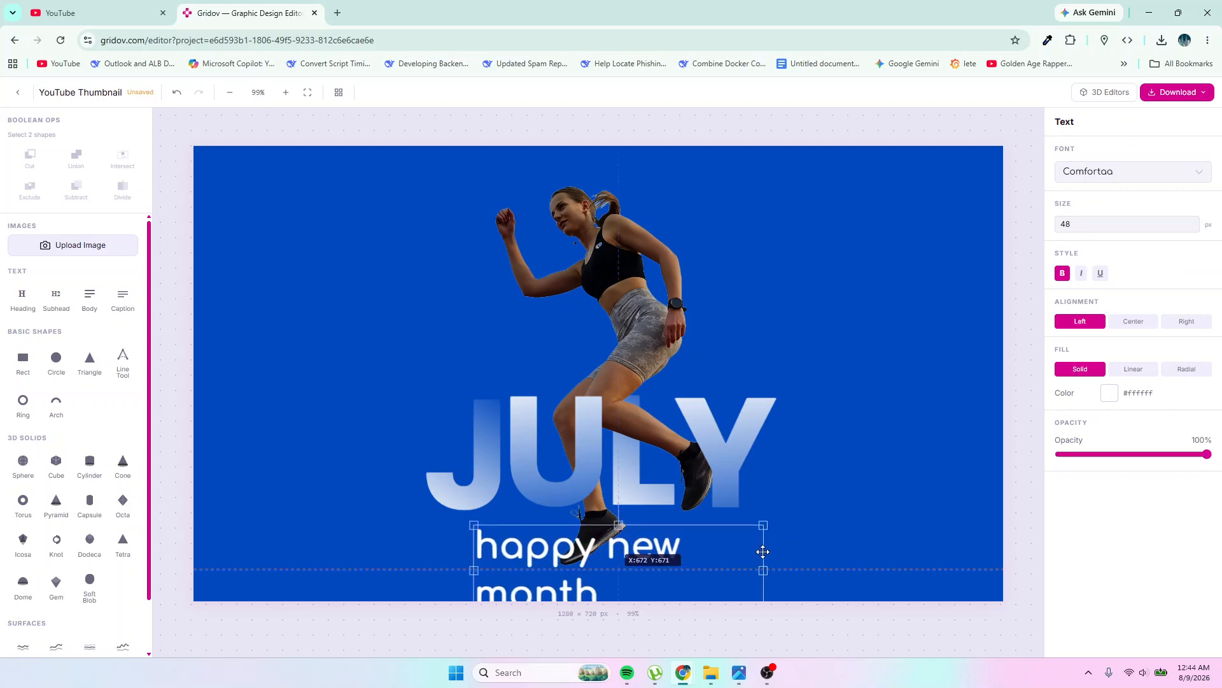
pyautogui.moveTo(764, 570); pyautogui.dragTo(828, 570)
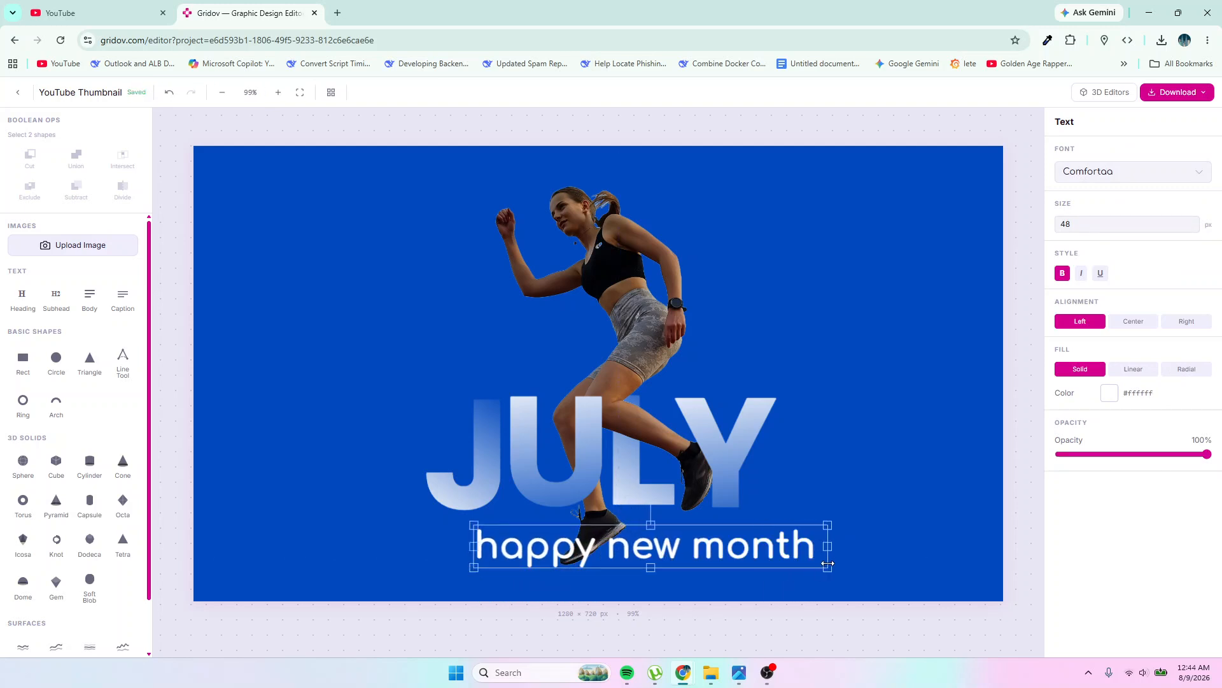
pyautogui.click(895, 483)
pyautogui.click(795, 547)
pyautogui.moveTo(823, 526)
pyautogui.mouseDown()
pyautogui.moveTo(817, 538)
pyautogui.moveTo(828, 529)
pyautogui.mouseUp()
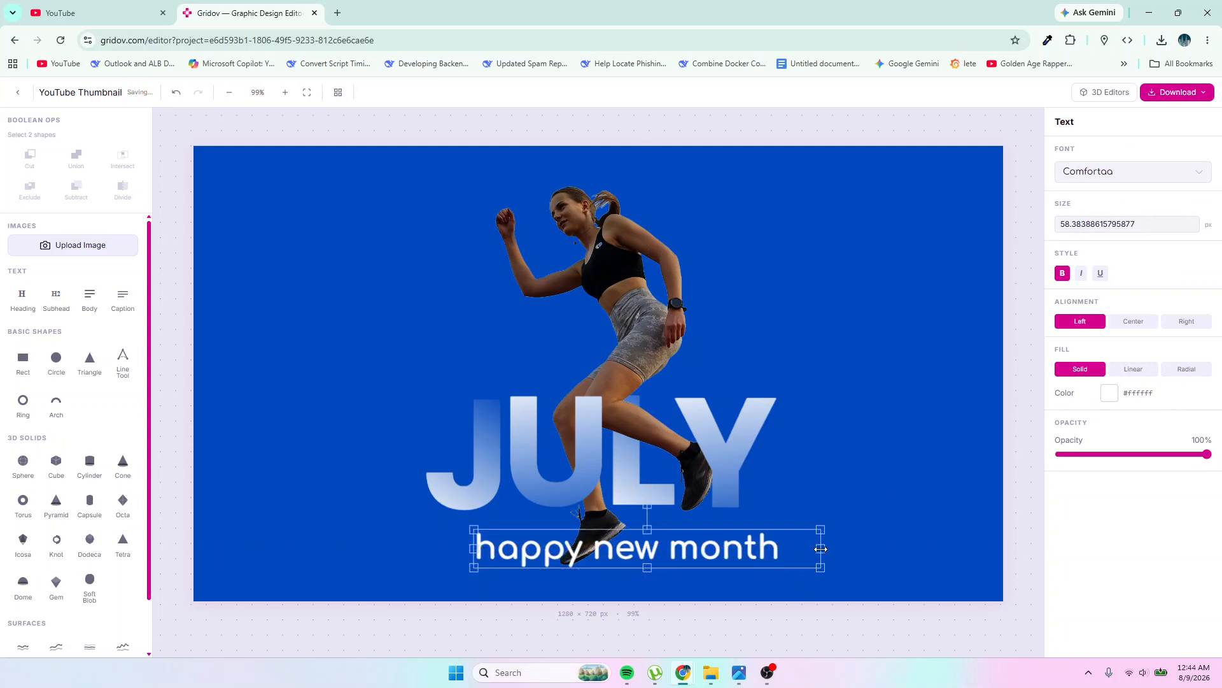
pyautogui.click(842, 477)
# Step: Move the greeting beneath JULY to about X 724, Y 652, comparing its placement with the reference design
pyautogui.click(662, 553)
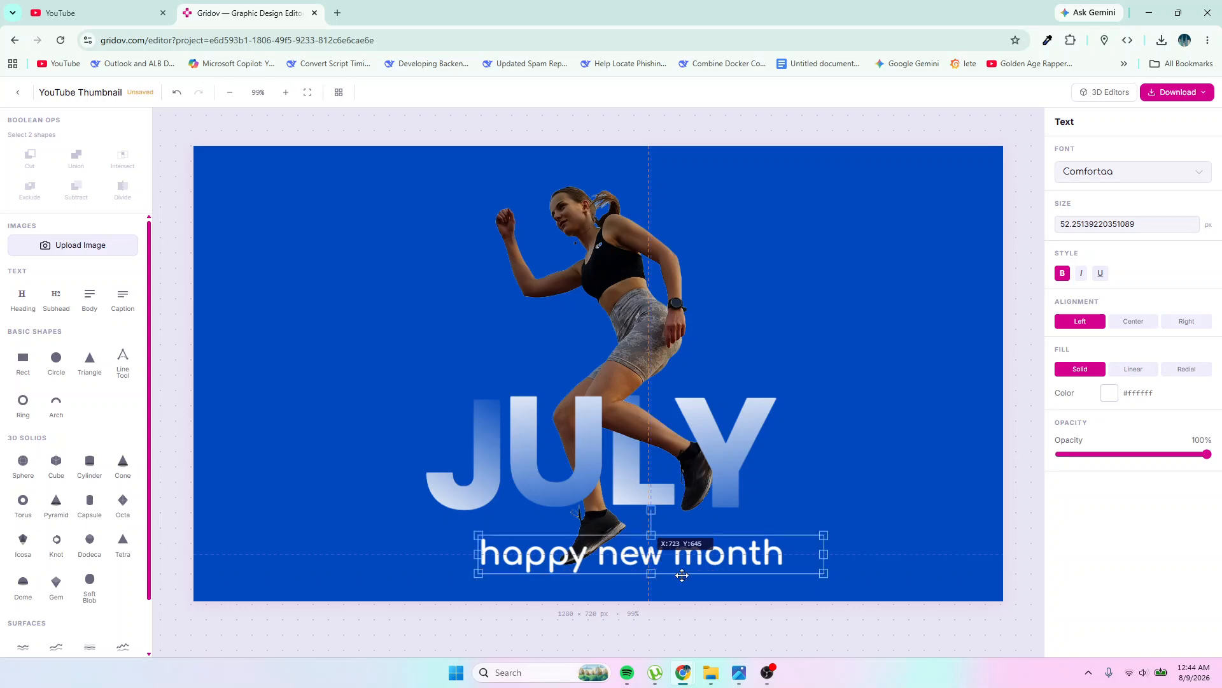
pyautogui.click(739, 672)
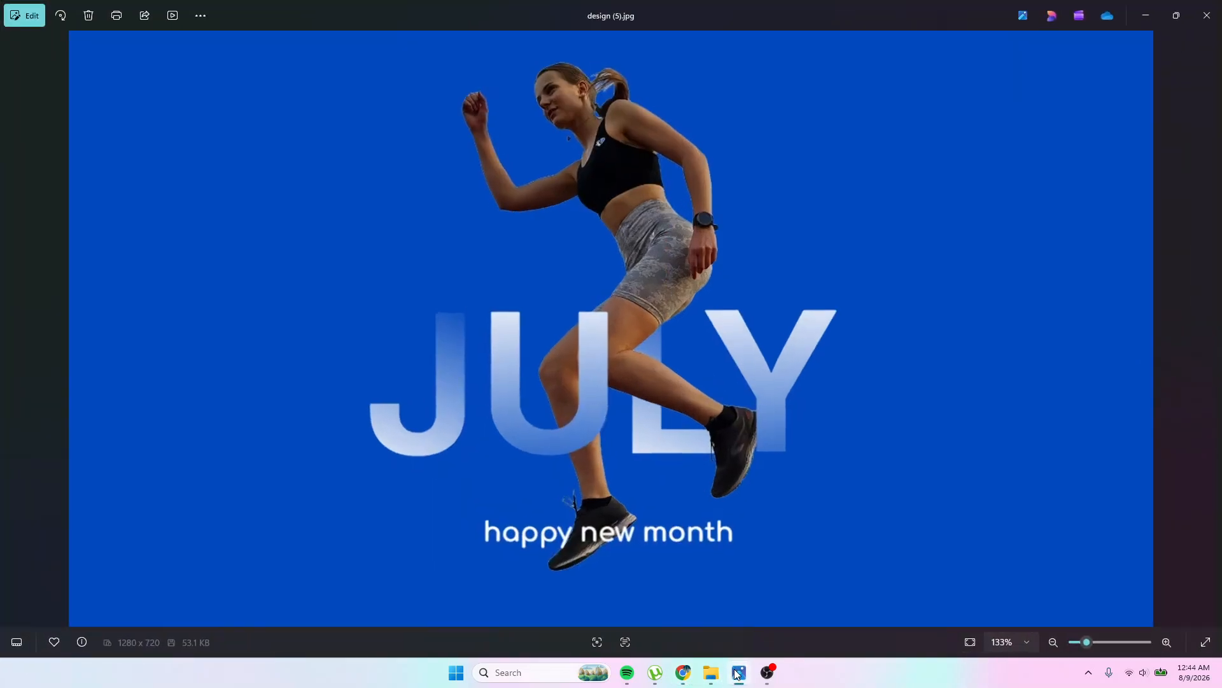
pyautogui.click(738, 672)
pyautogui.moveTo(670, 559); pyautogui.dragTo(675, 566)
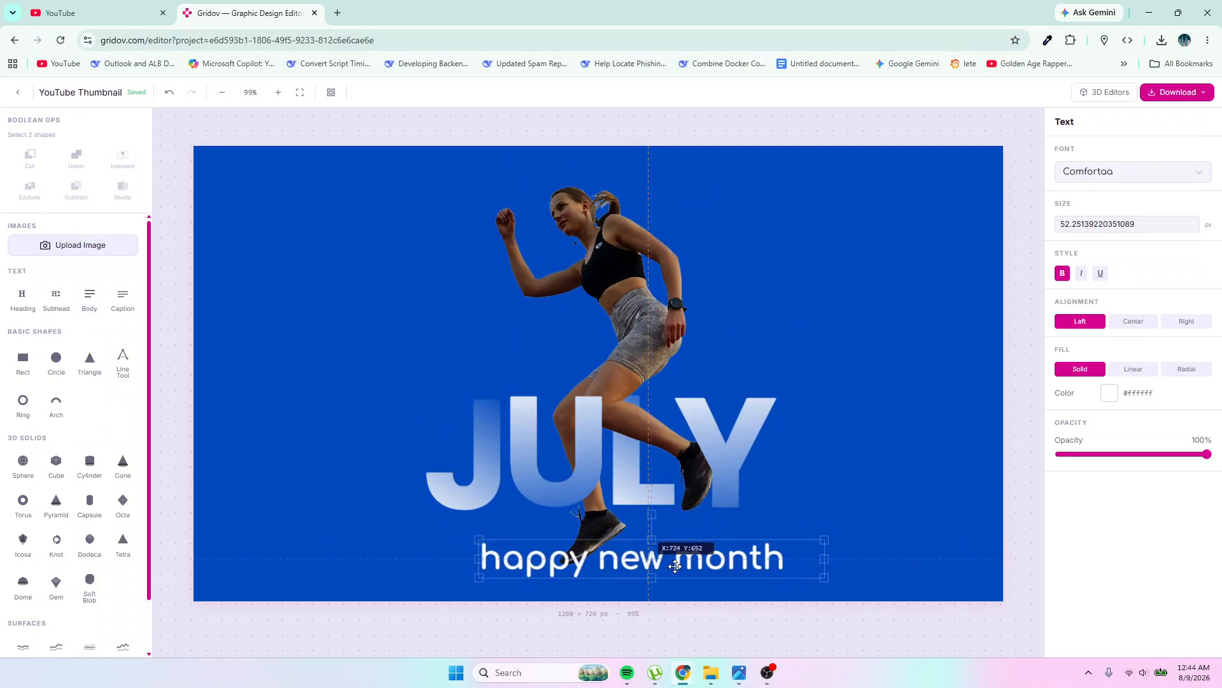
pyautogui.click(962, 364)
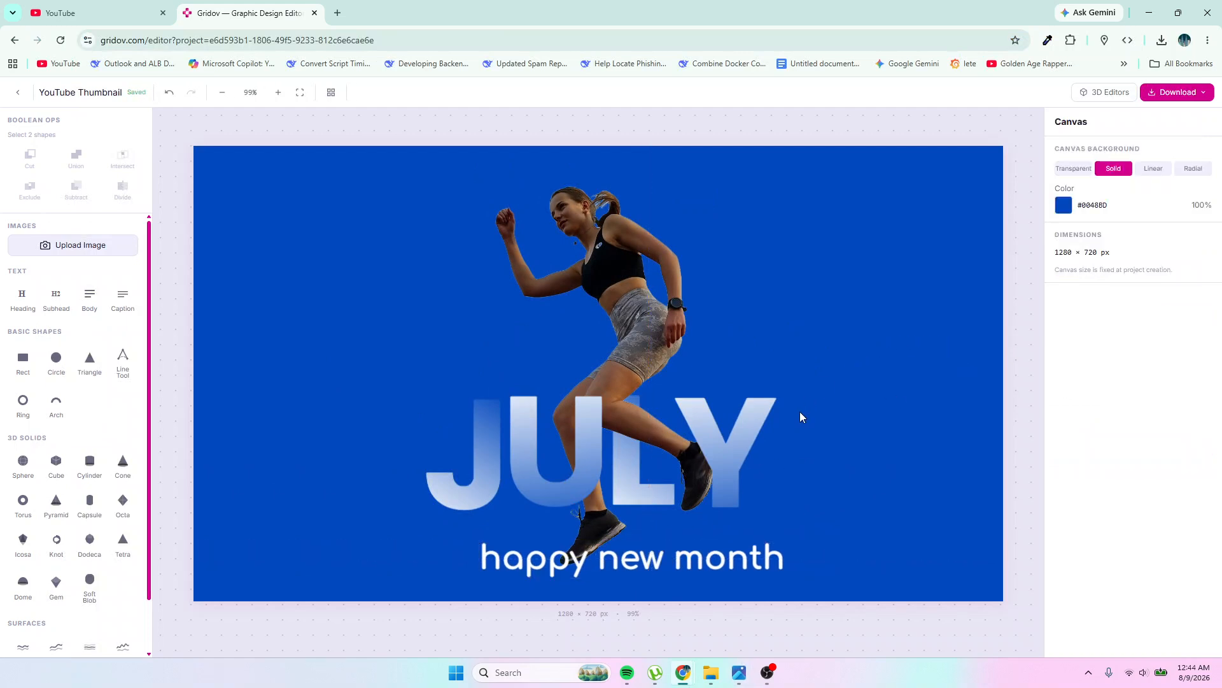
pyautogui.click(738, 673)
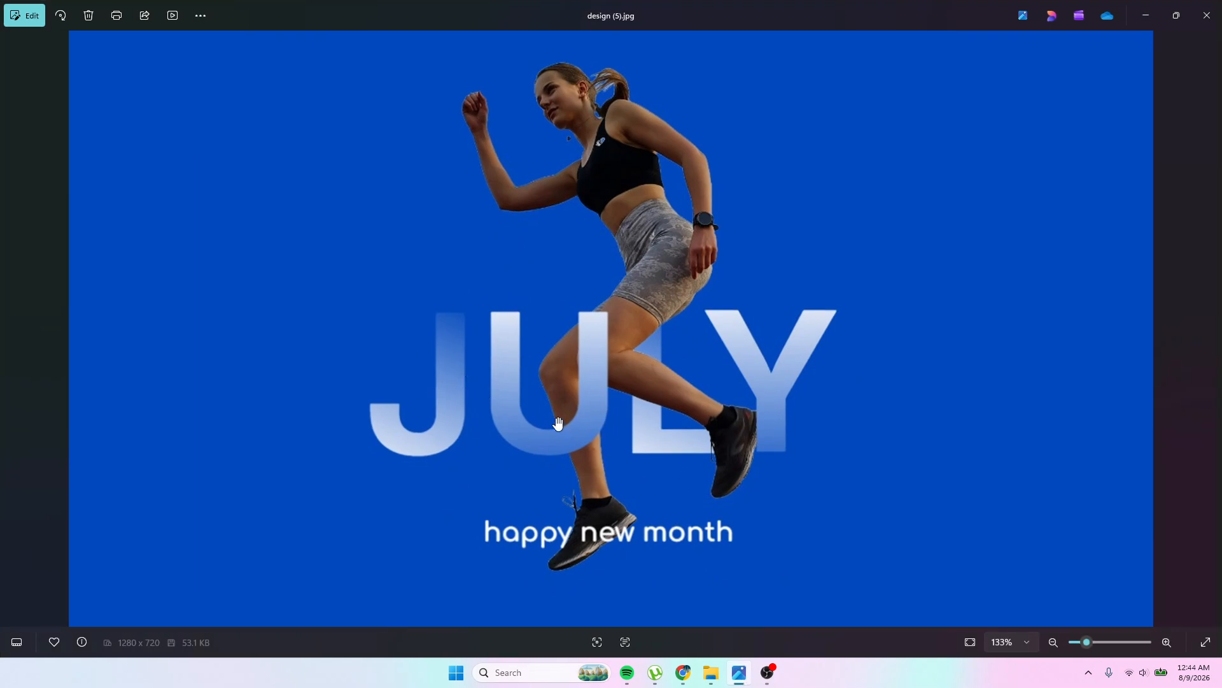
pyautogui.moveTo(684, 672)
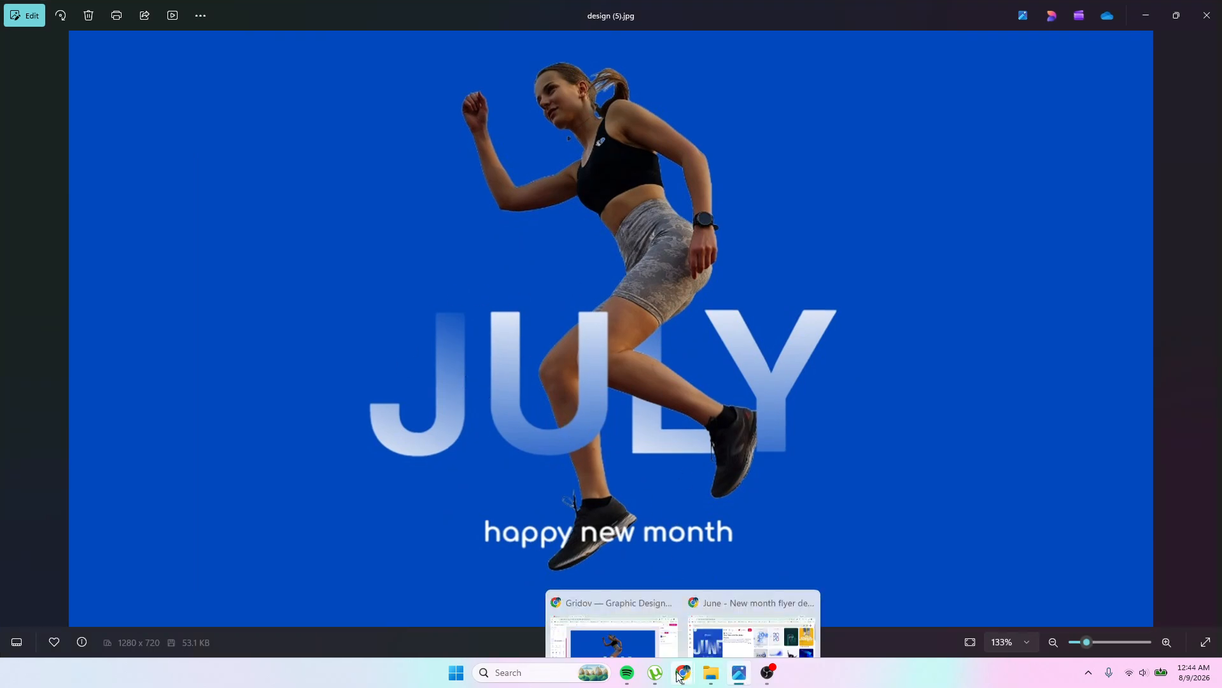
pyautogui.click(614, 608)
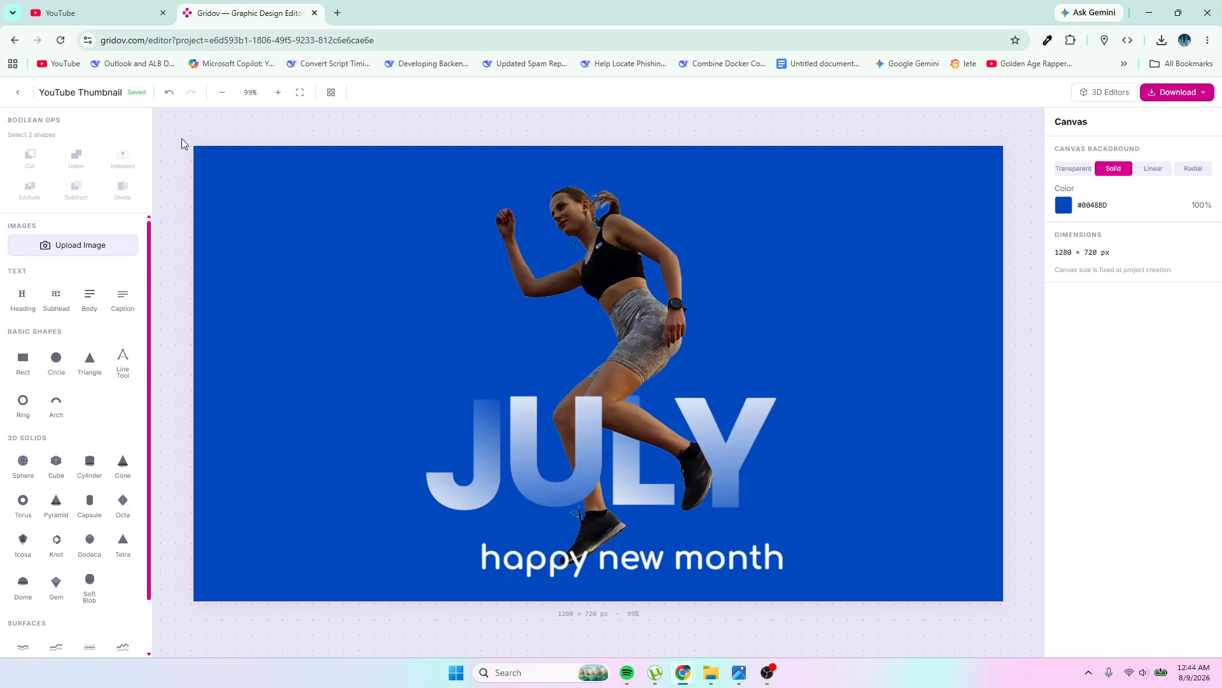
# Step: Rename the project as "new month flier"
pyautogui.click(93, 92)
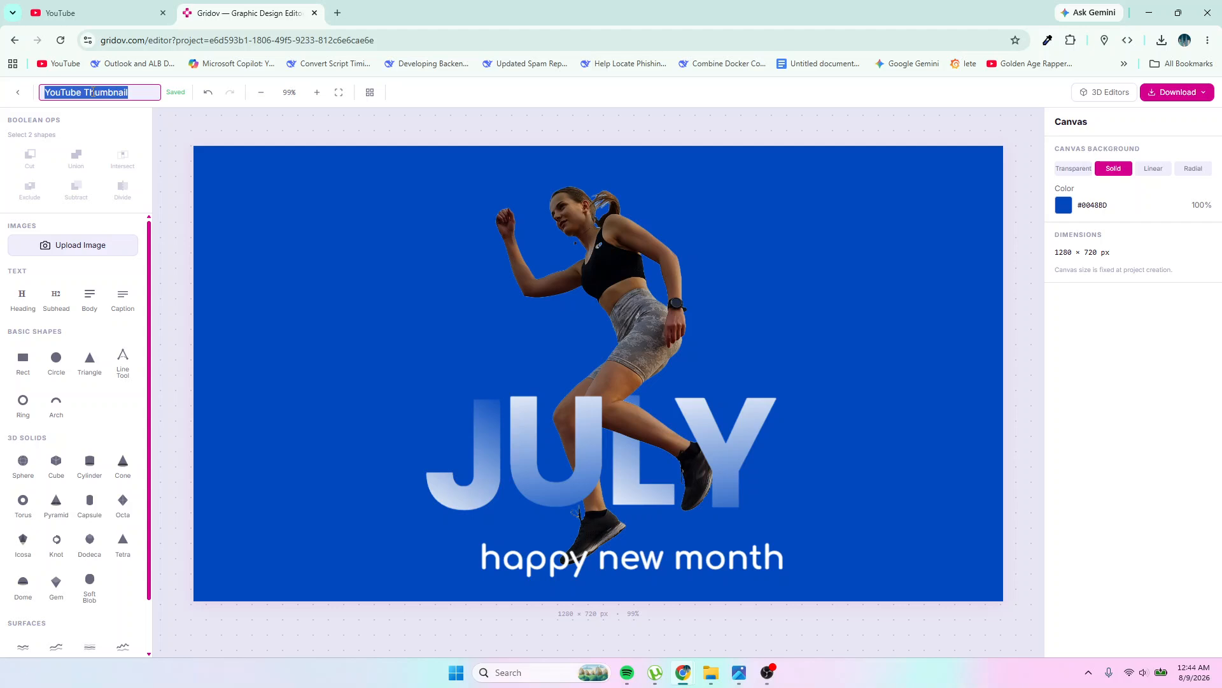
pyautogui.write('new')
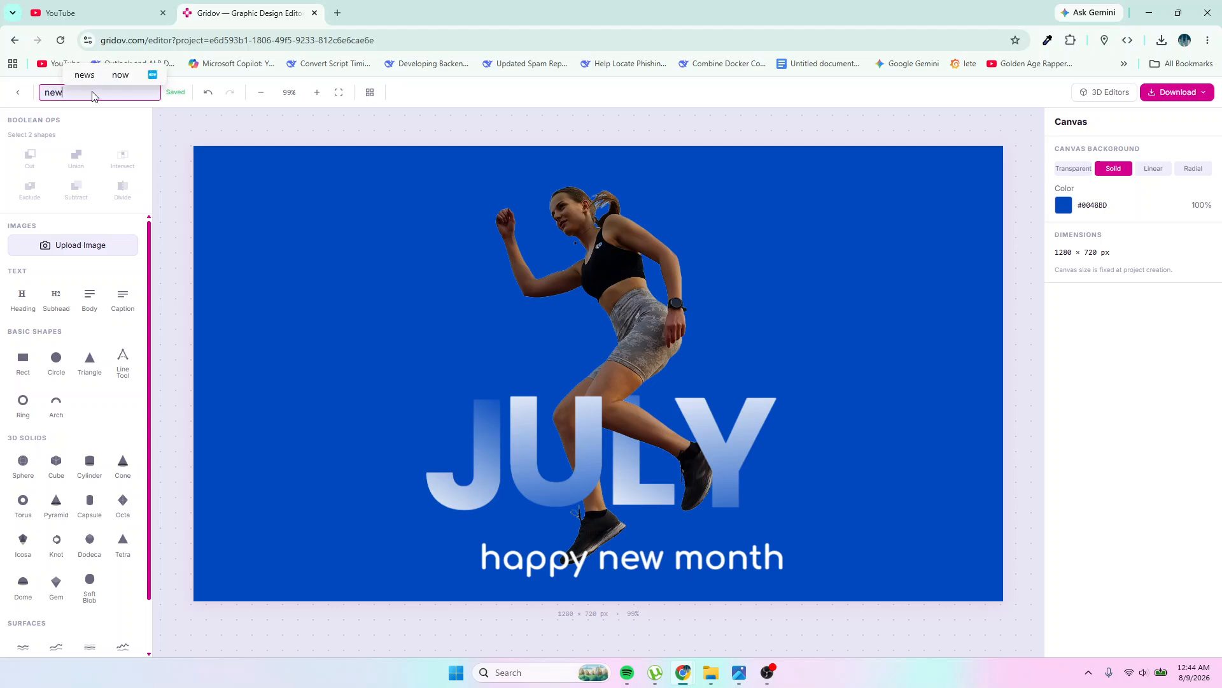
pyautogui.write(' moth')
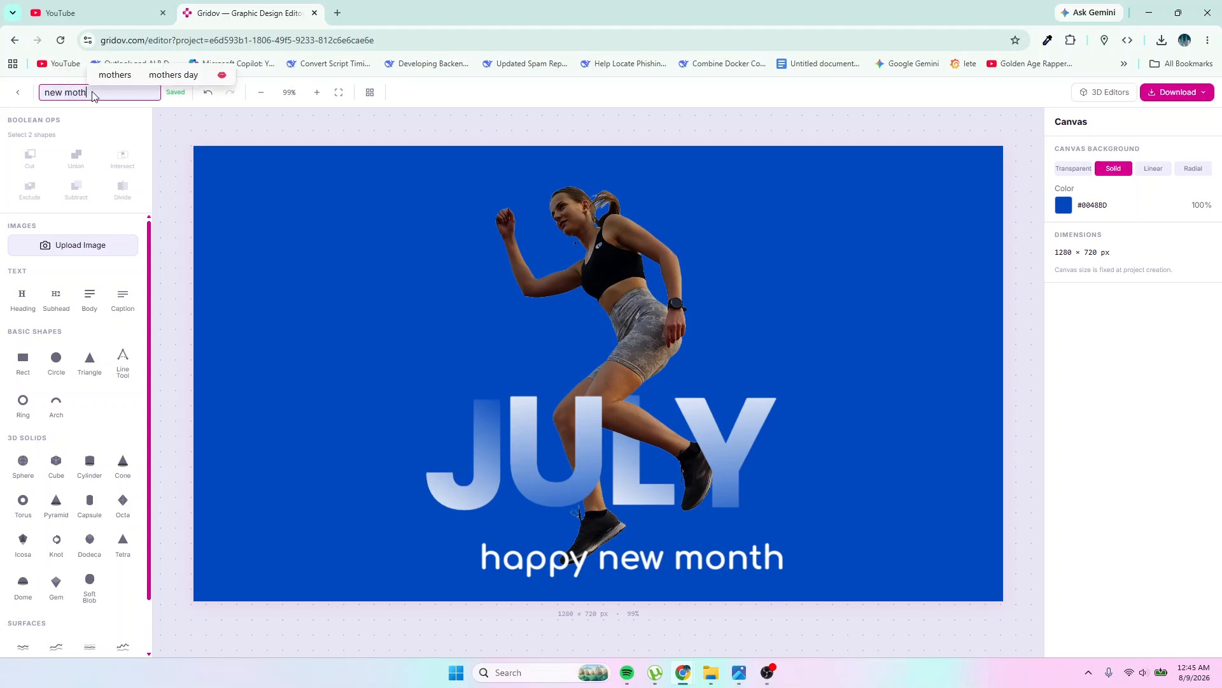
pyautogui.press('BackSpace')
pyautogui.press('BackSpace')
pyautogui.write('nth flier')
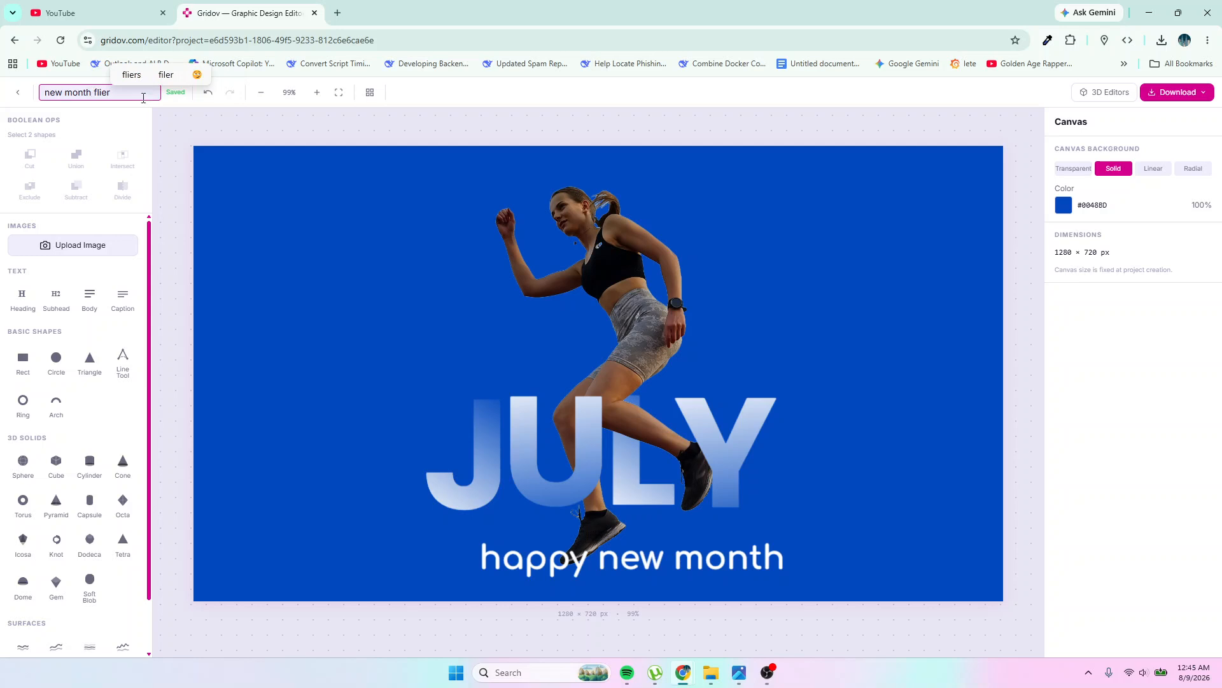
pyautogui.click(198, 151)
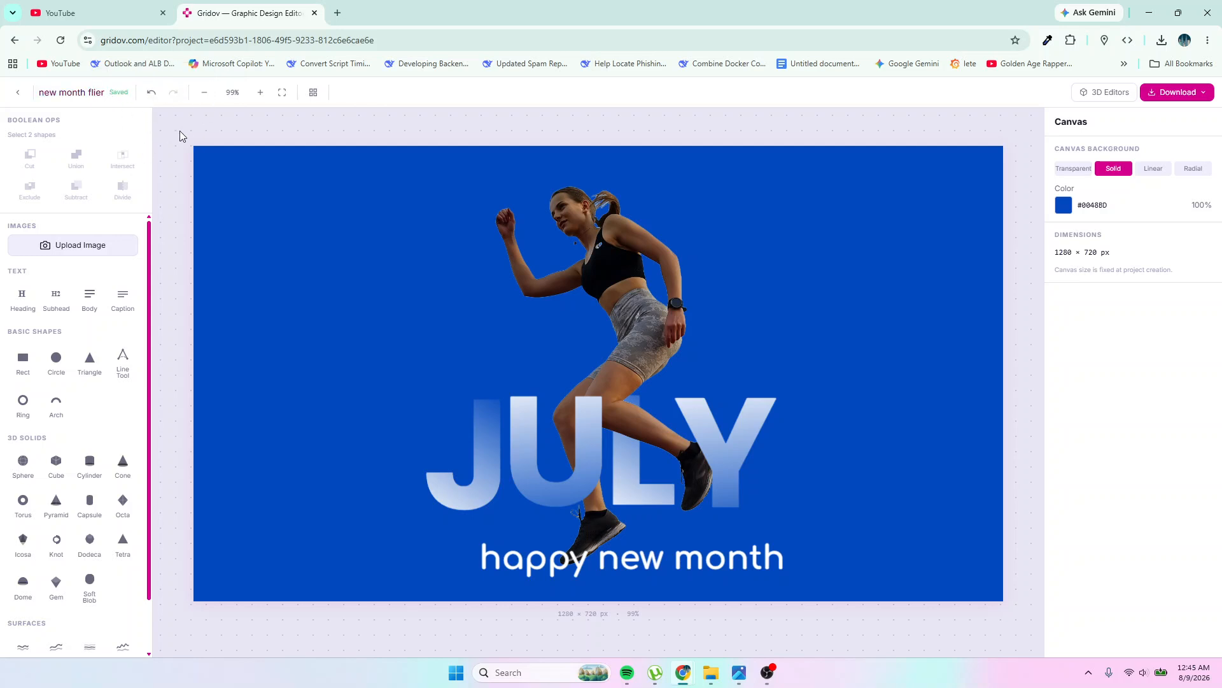
# Step: Export the design as a JPG and open the downloaded image in a maximized viewer window
pyautogui.click(1190, 92)
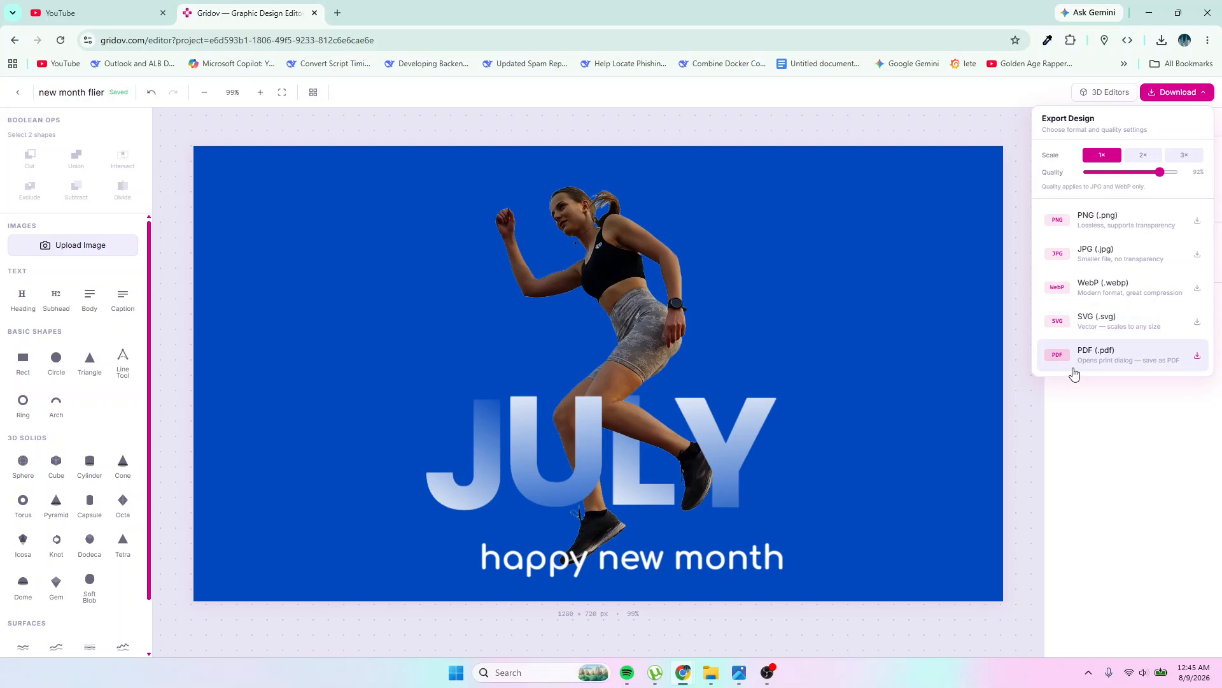
pyautogui.click(1103, 263)
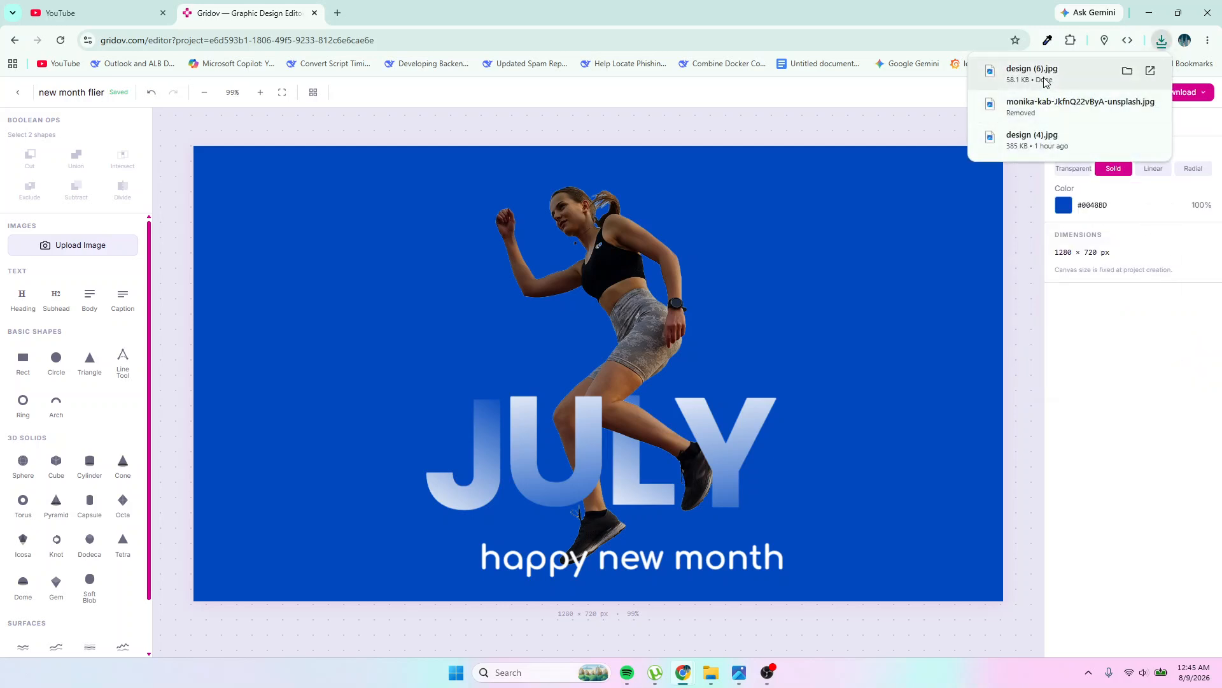
pyautogui.click(1045, 80)
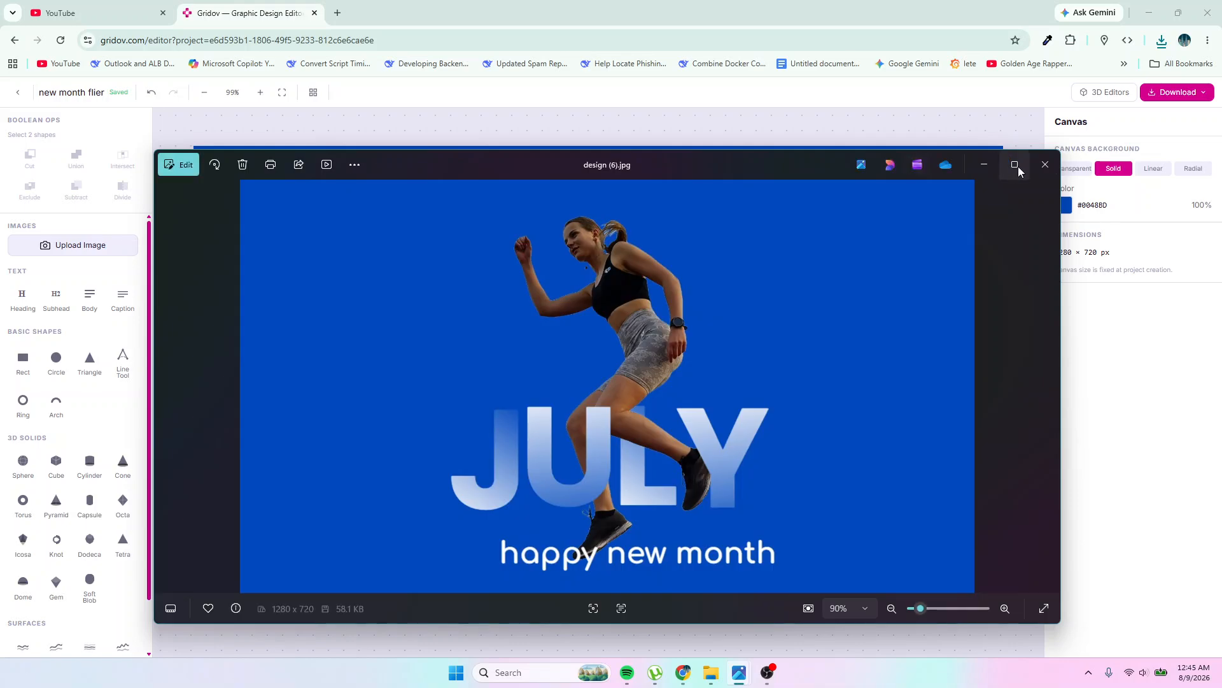
pyautogui.click(1018, 166)
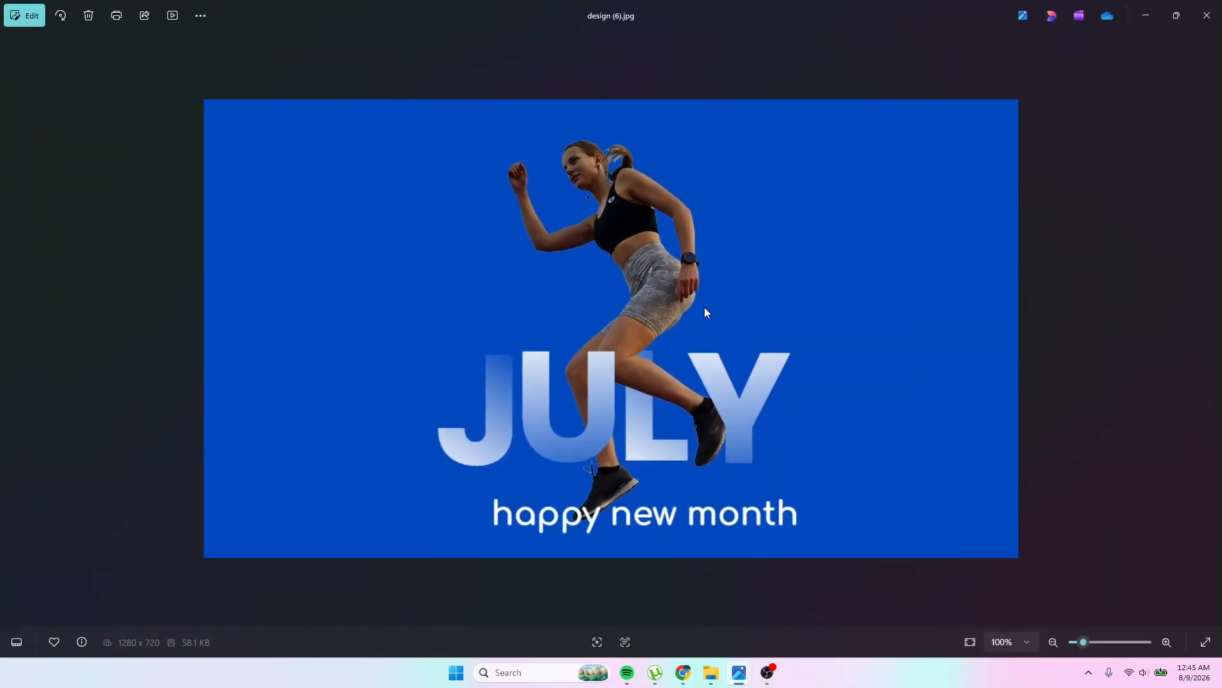